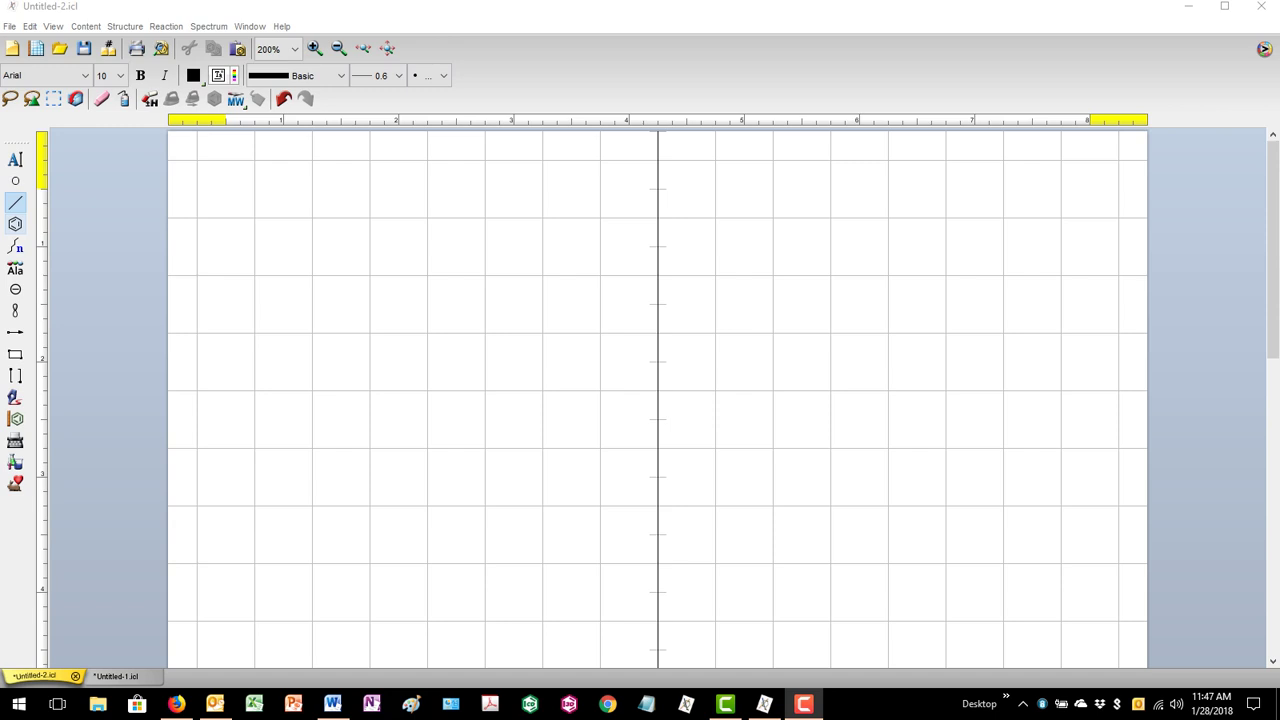
- Place a benzene ring in the upper part of the page, about 1.5 inches from its left edge
click(15, 224)
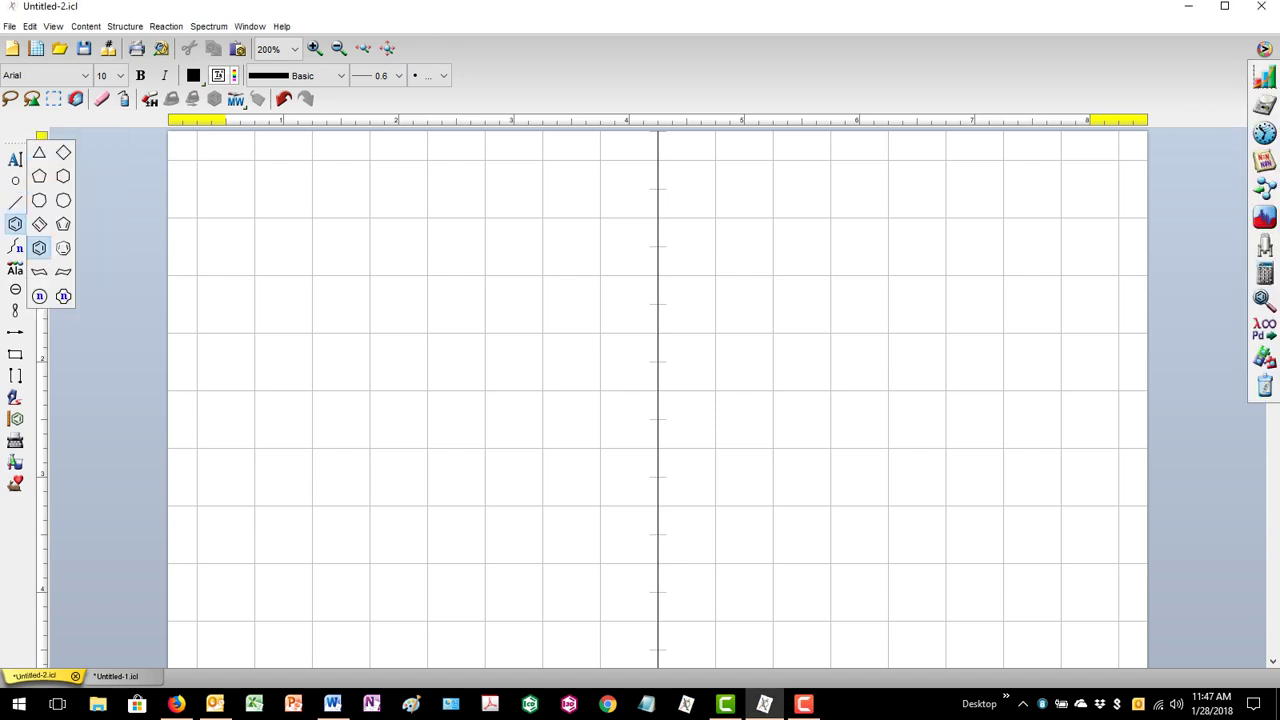
click(333, 275)
click(333, 275)
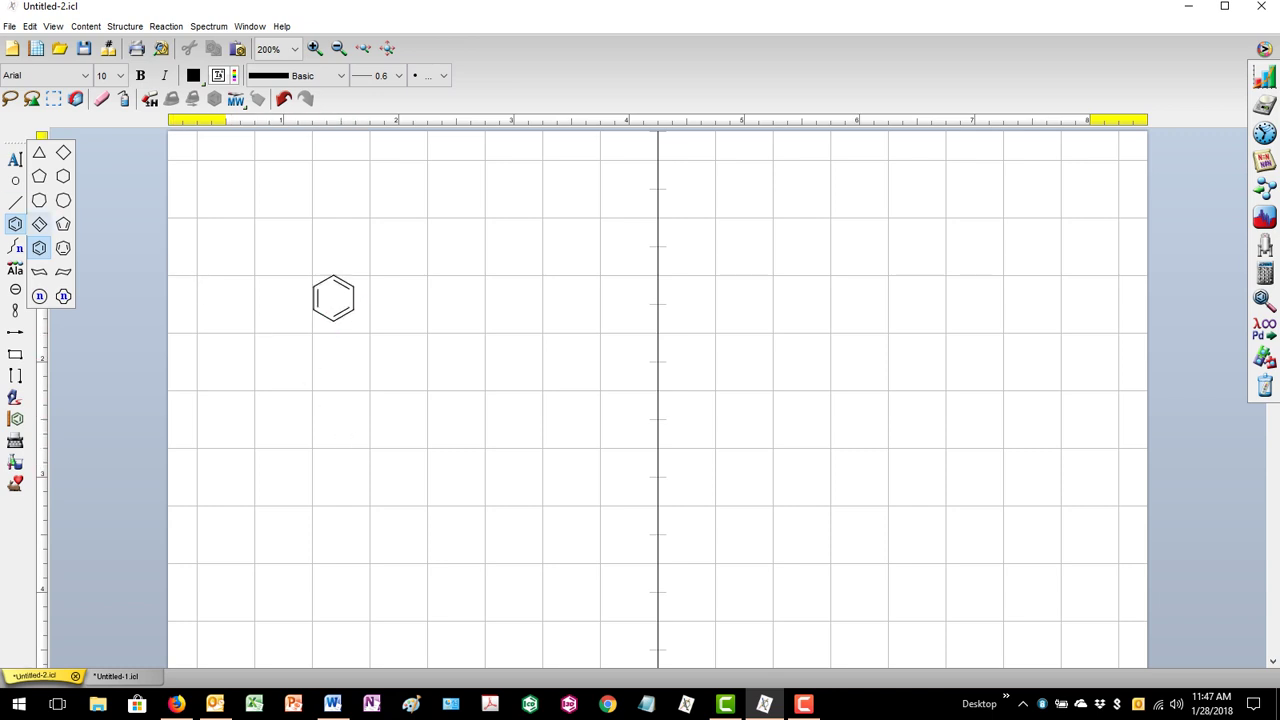
- Attach a zigzag chain of three single bonds to the benzene ring's upper-right carbon
click(15, 201)
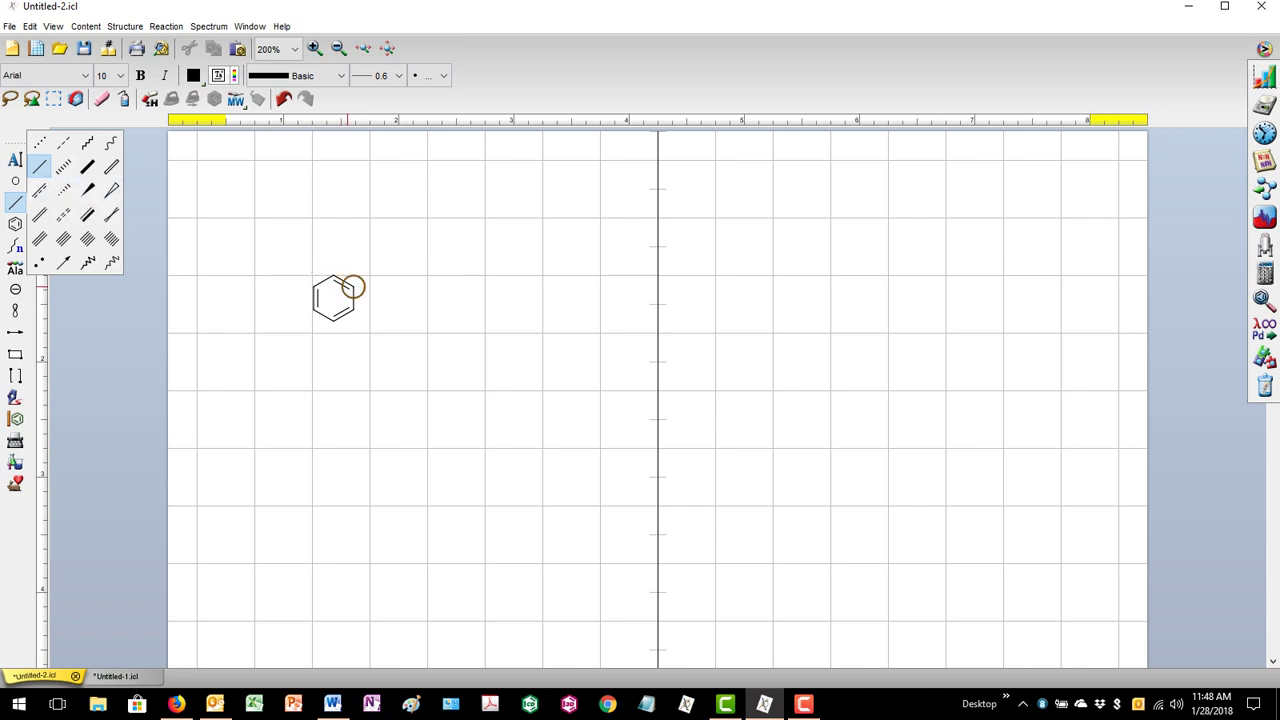
click(352, 288)
click(373, 275)
click(393, 287)
key(ctrl+z)
click(393, 287)
click(395, 289)
key(ctrl+z)
click(53, 26)
mouse_move(30, 27)
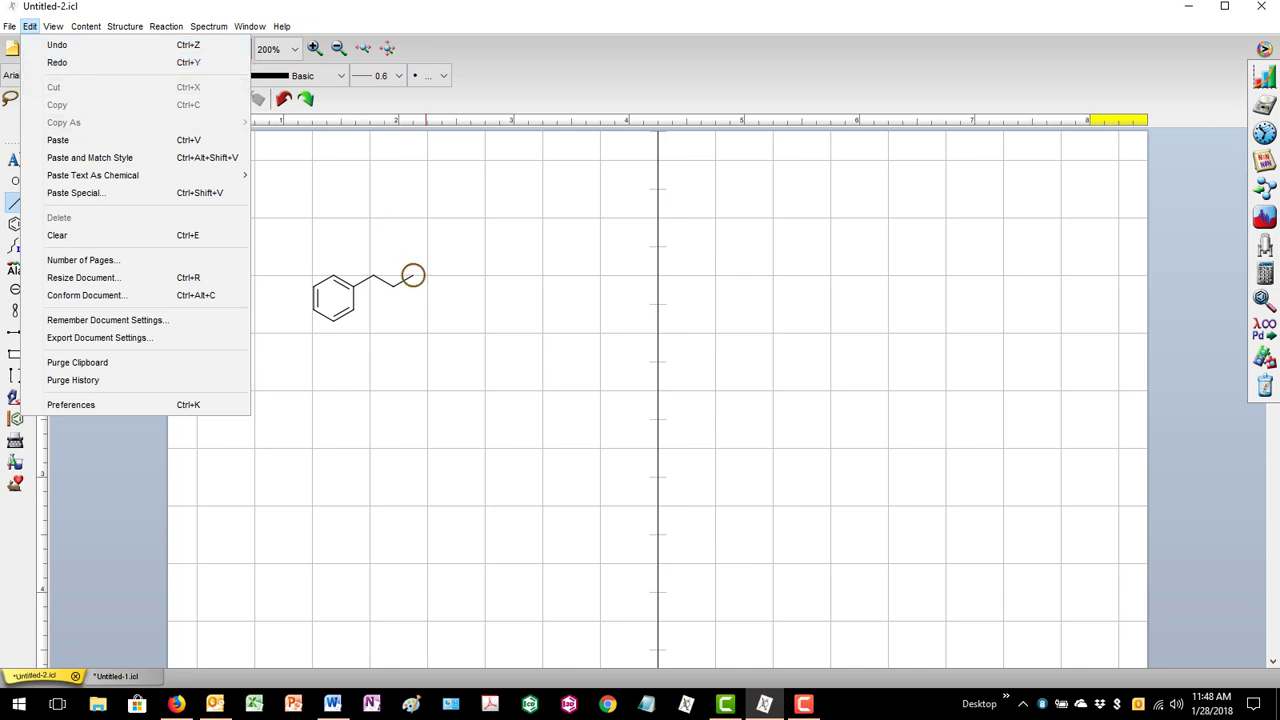
click(420, 277)
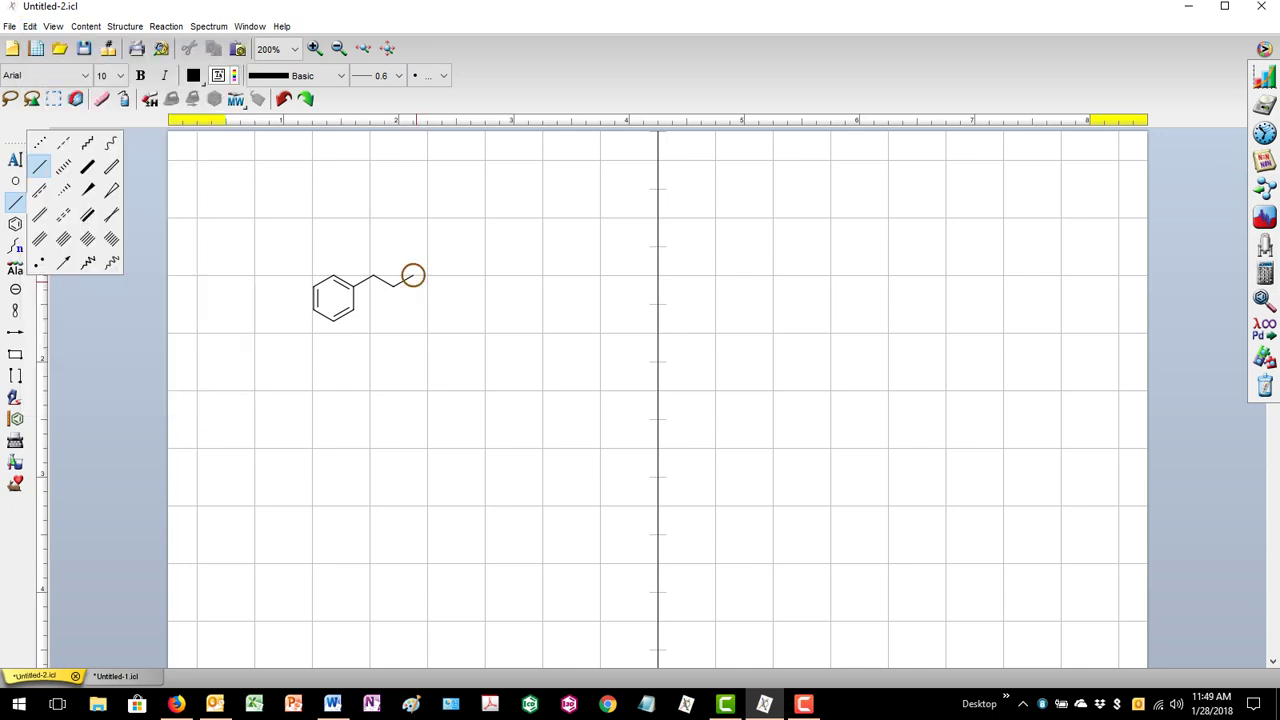
- Extend the chain by one single bond and add an upward double bond to O at its third carbon
click(413, 275)
click(413, 275)
click(413, 262)
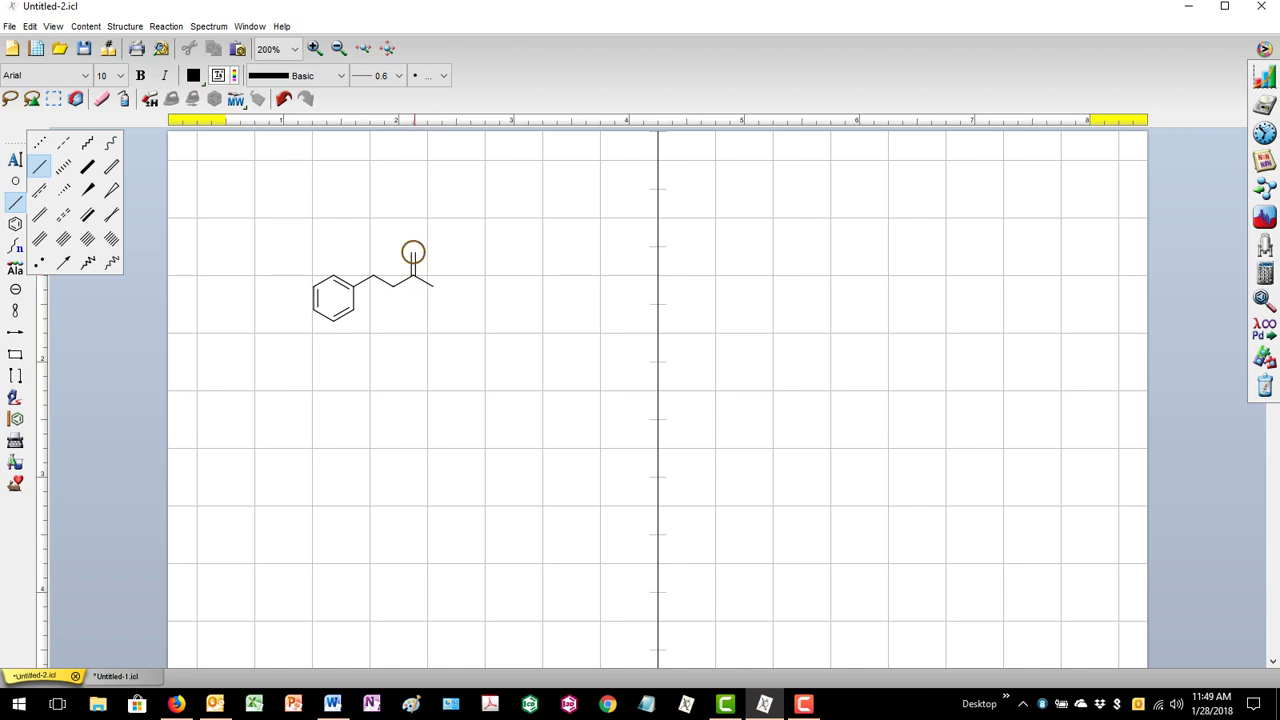
key(o)
- Label the chain's terminal atom as O to complete the carboxylic acid group
click(15, 160)
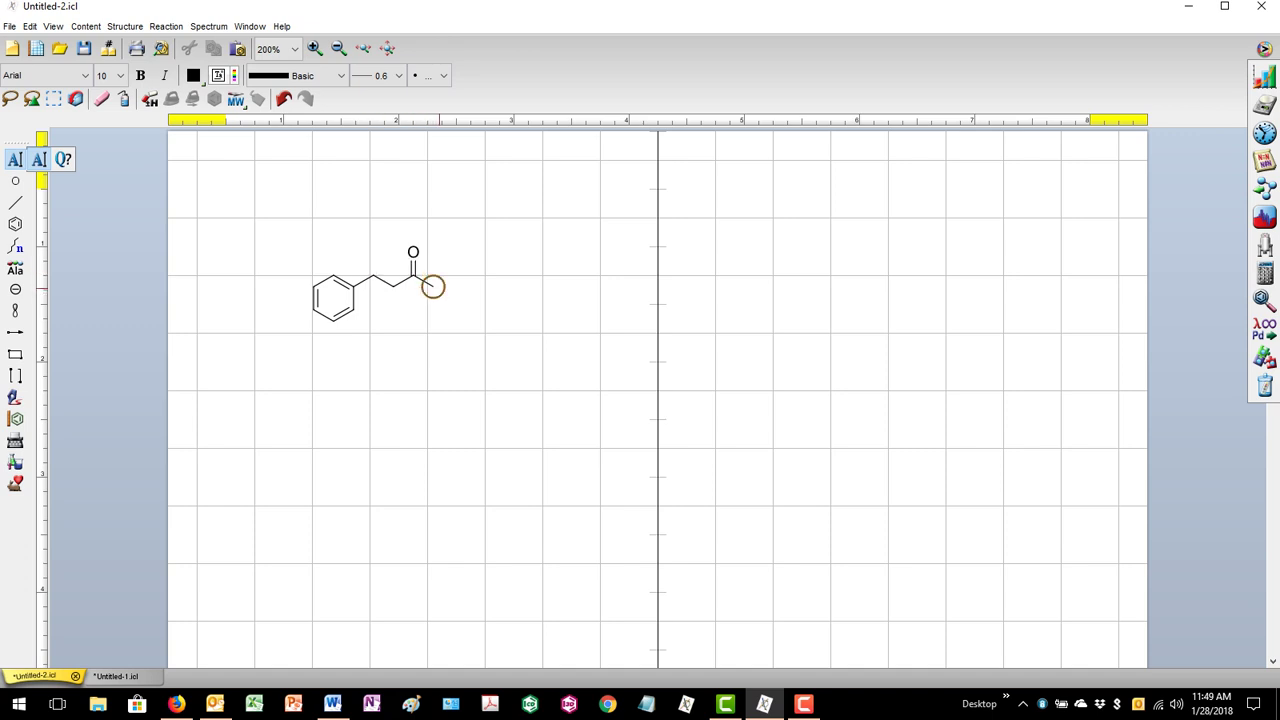
click(432, 287)
text(O)
key(Return)
key(BackSpace)
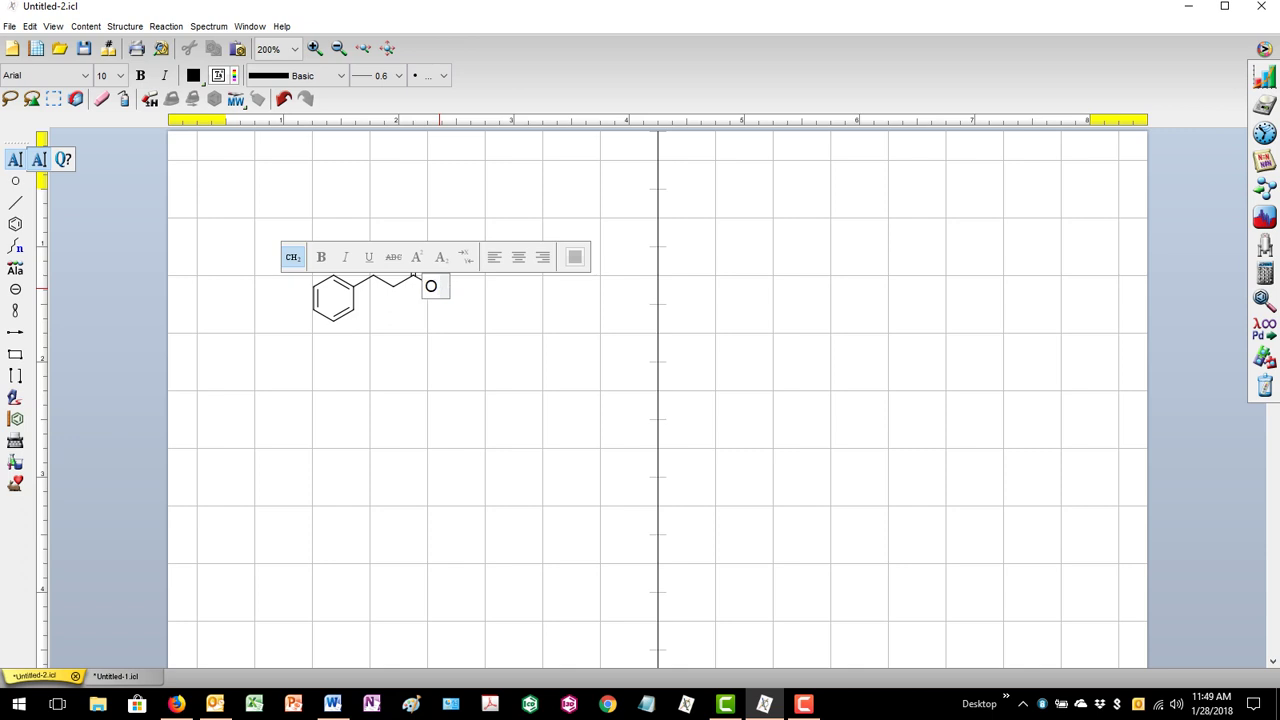
click(453, 315)
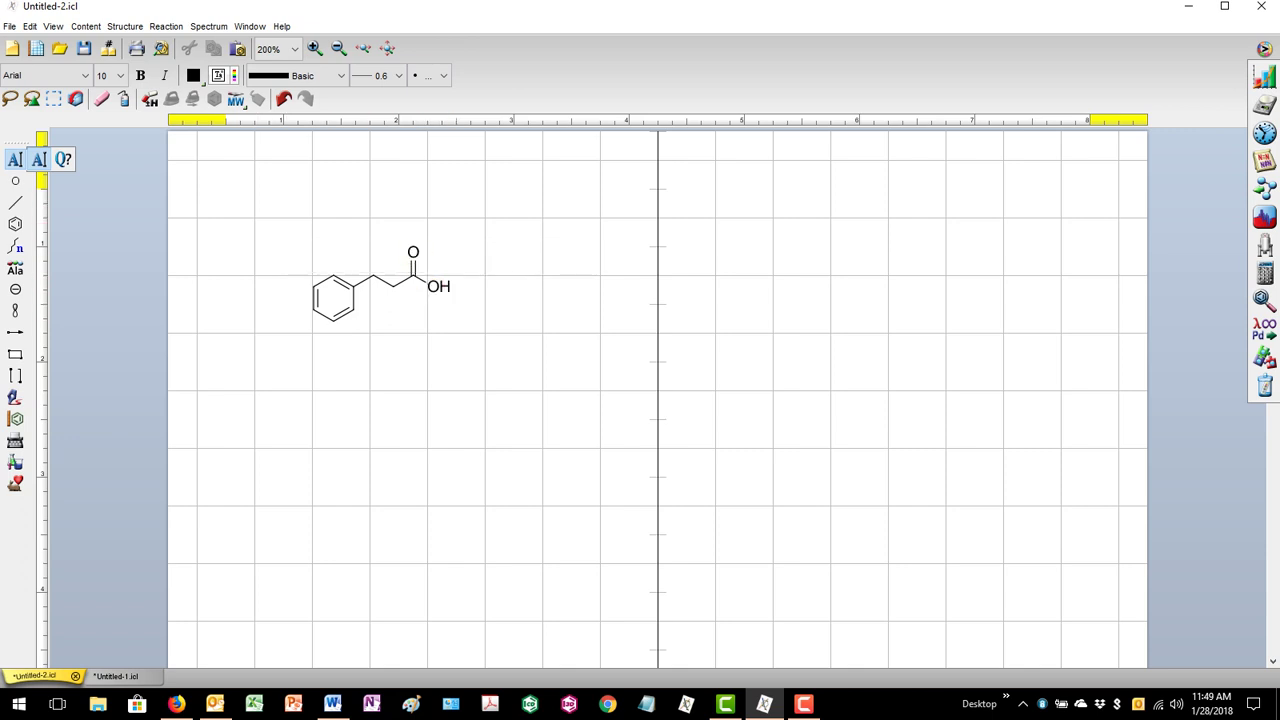
- Make the chain's middle C–C bond double and draw a horizontal straight reaction arrow to the right of the acid
click(15, 203)
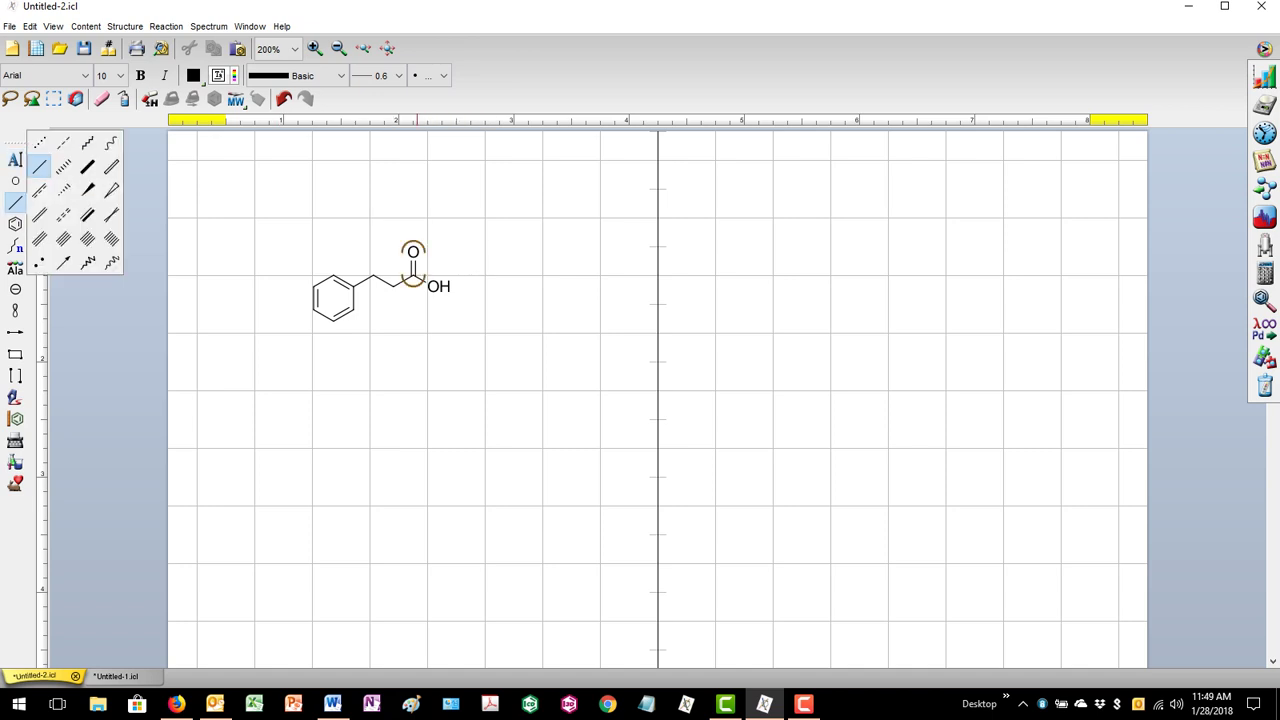
click(383, 280)
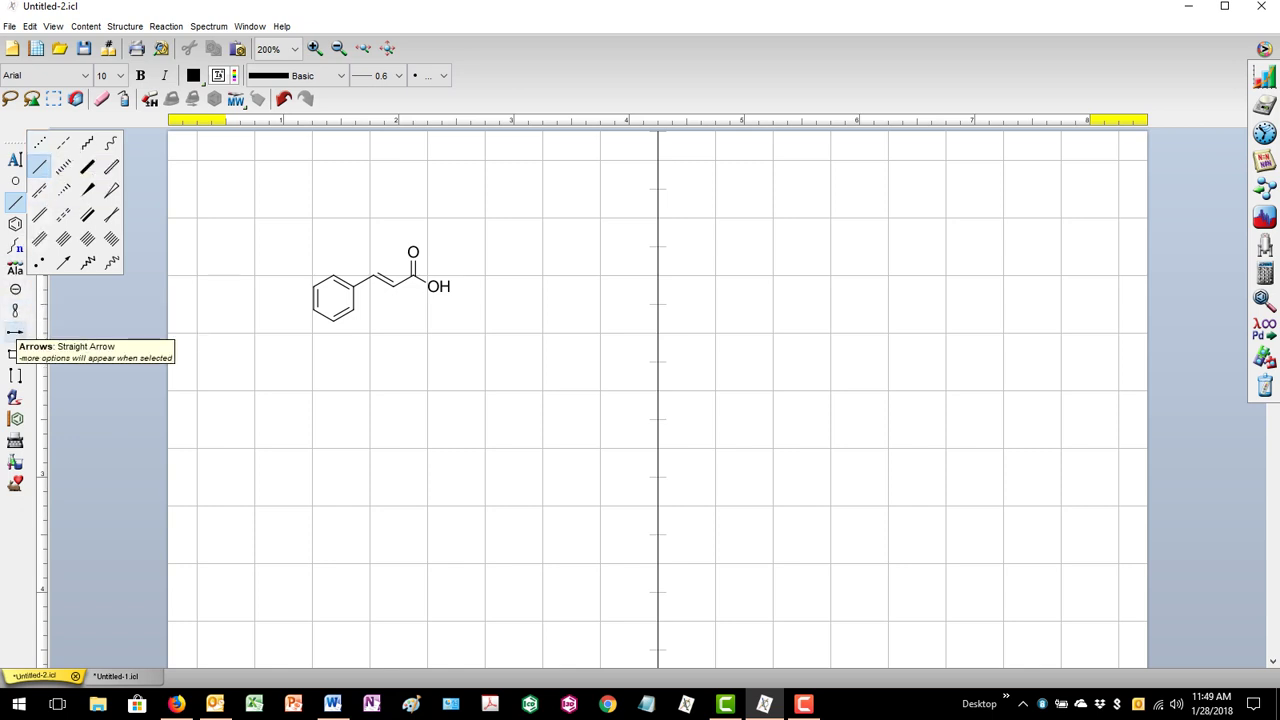
click(15, 331)
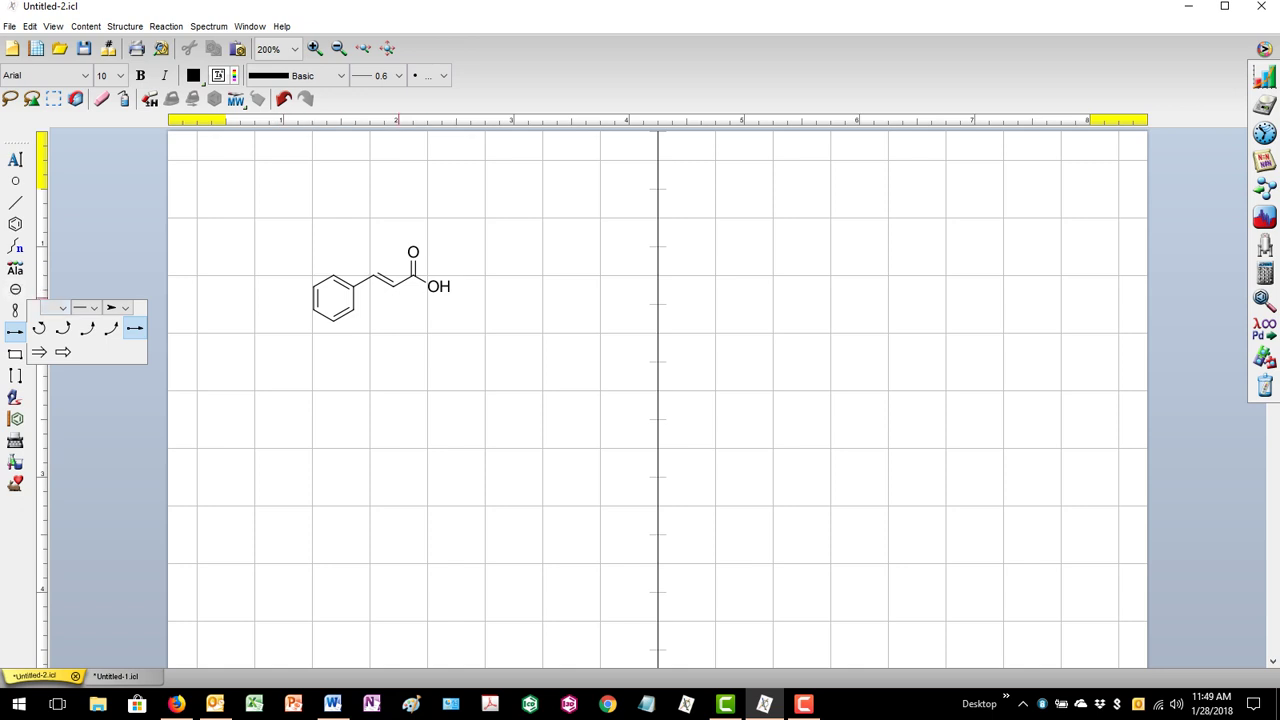
drag(483, 287, 684, 286)
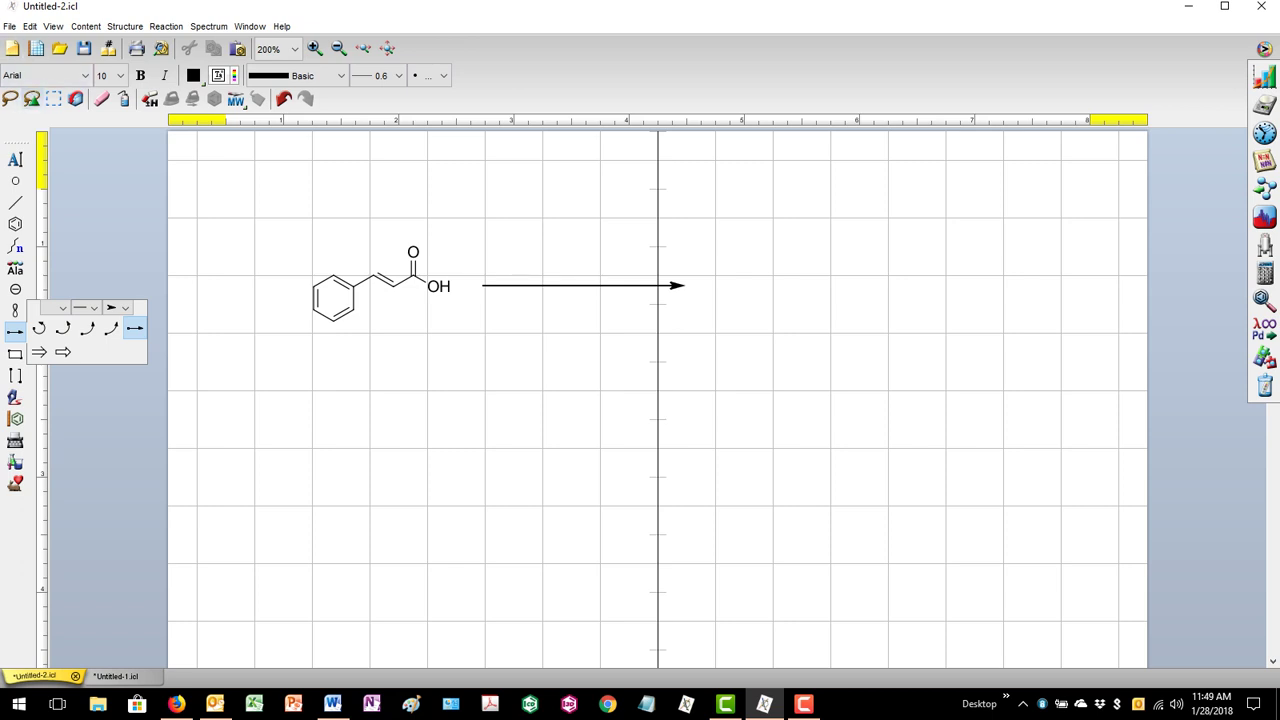
- Duplicate the acid structure and place the copy just past the head of the reaction arrow
click(54, 99)
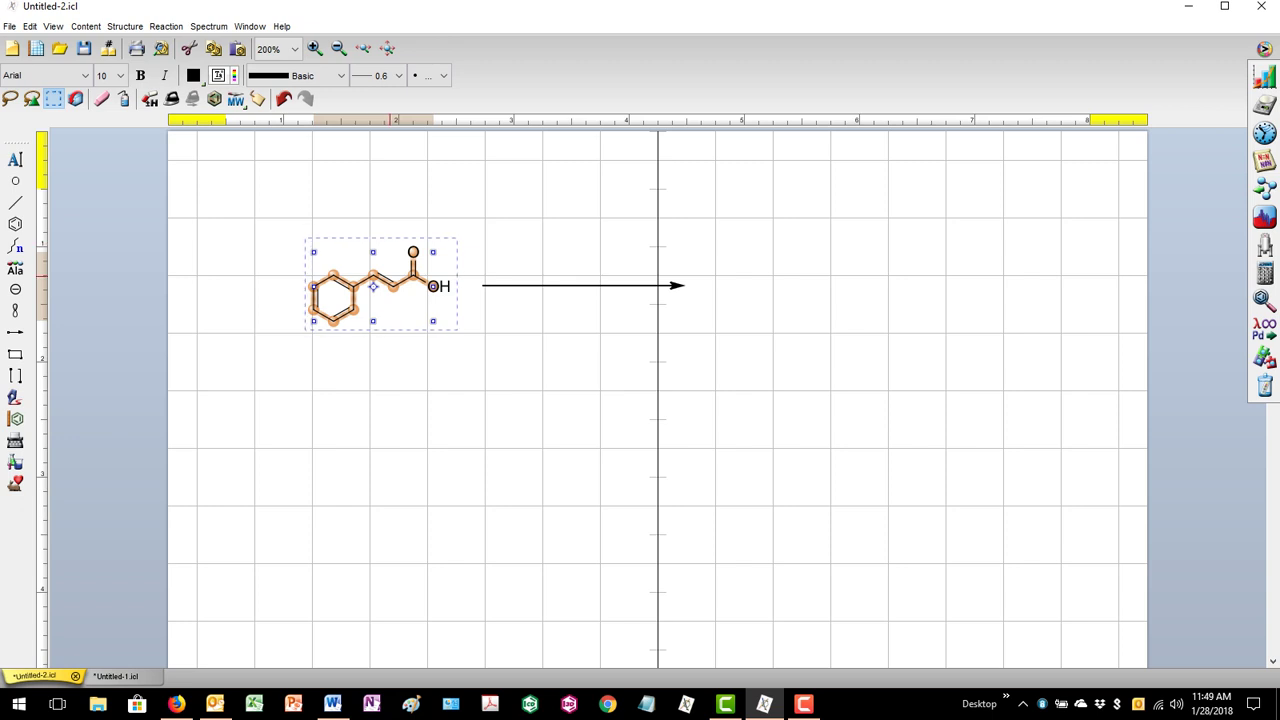
click(295, 206)
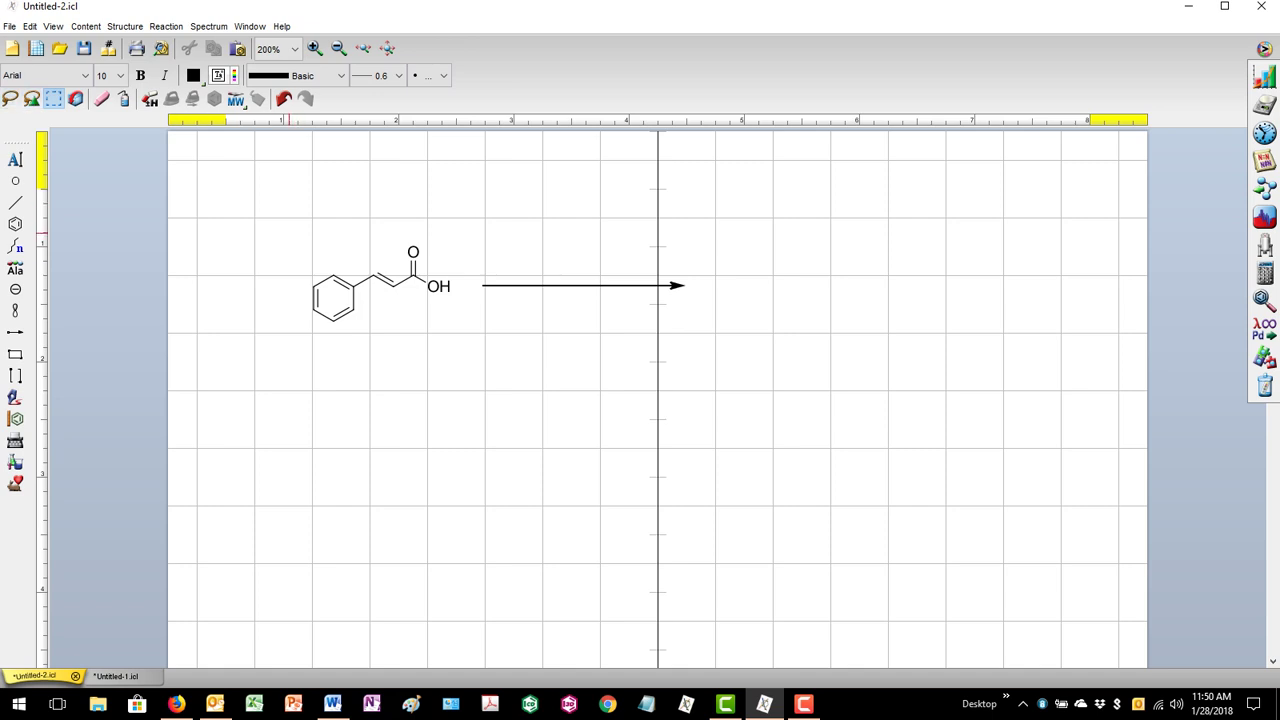
drag(290, 233, 453, 343)
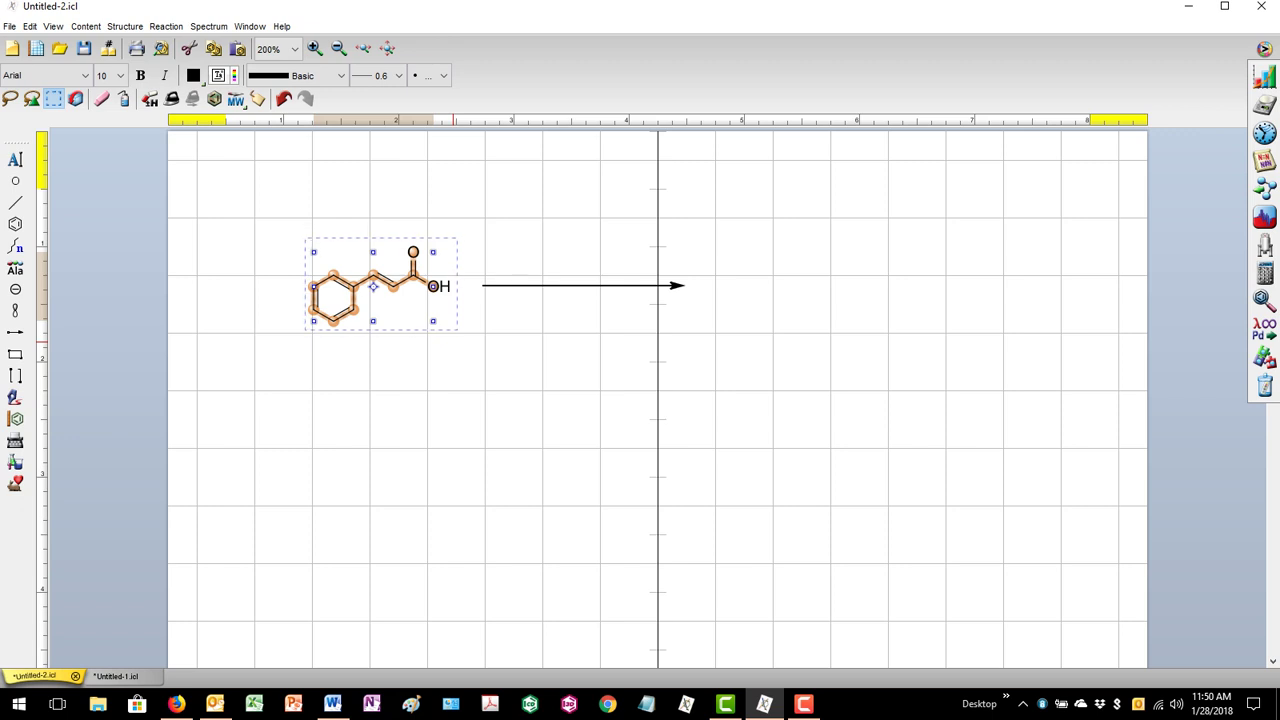
key(ctrl+v)
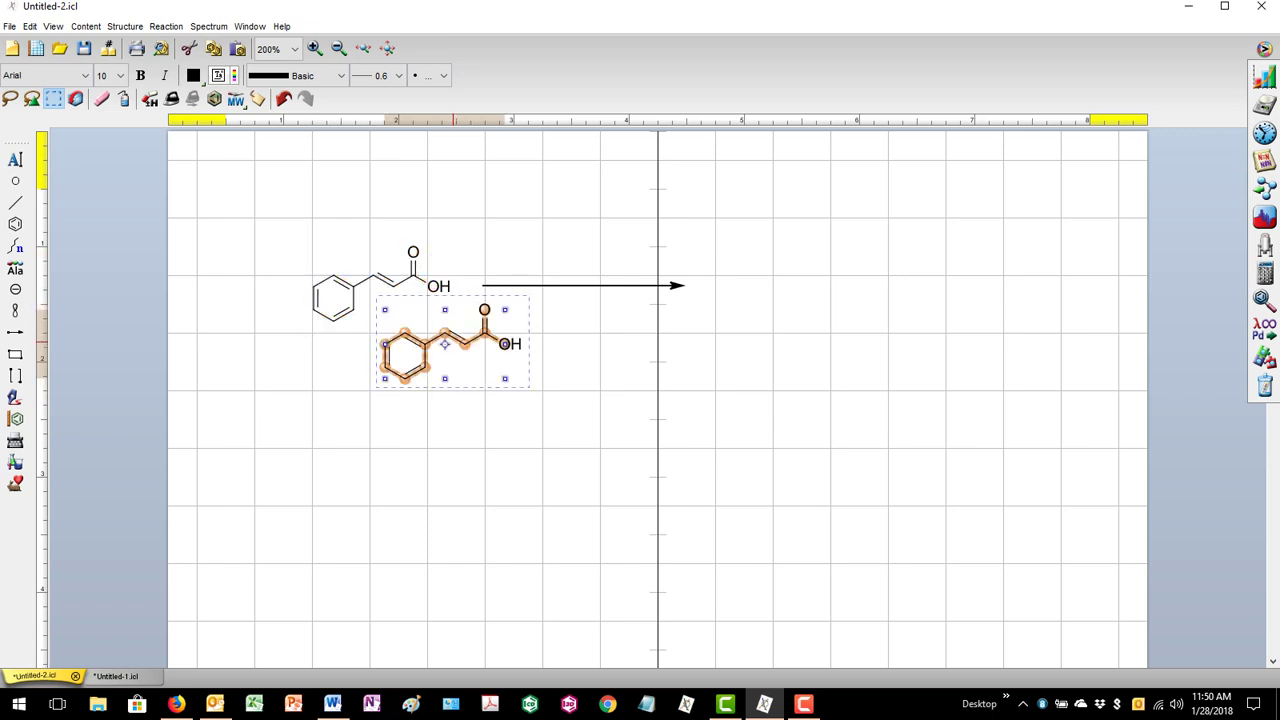
drag(459, 342, 822, 288)
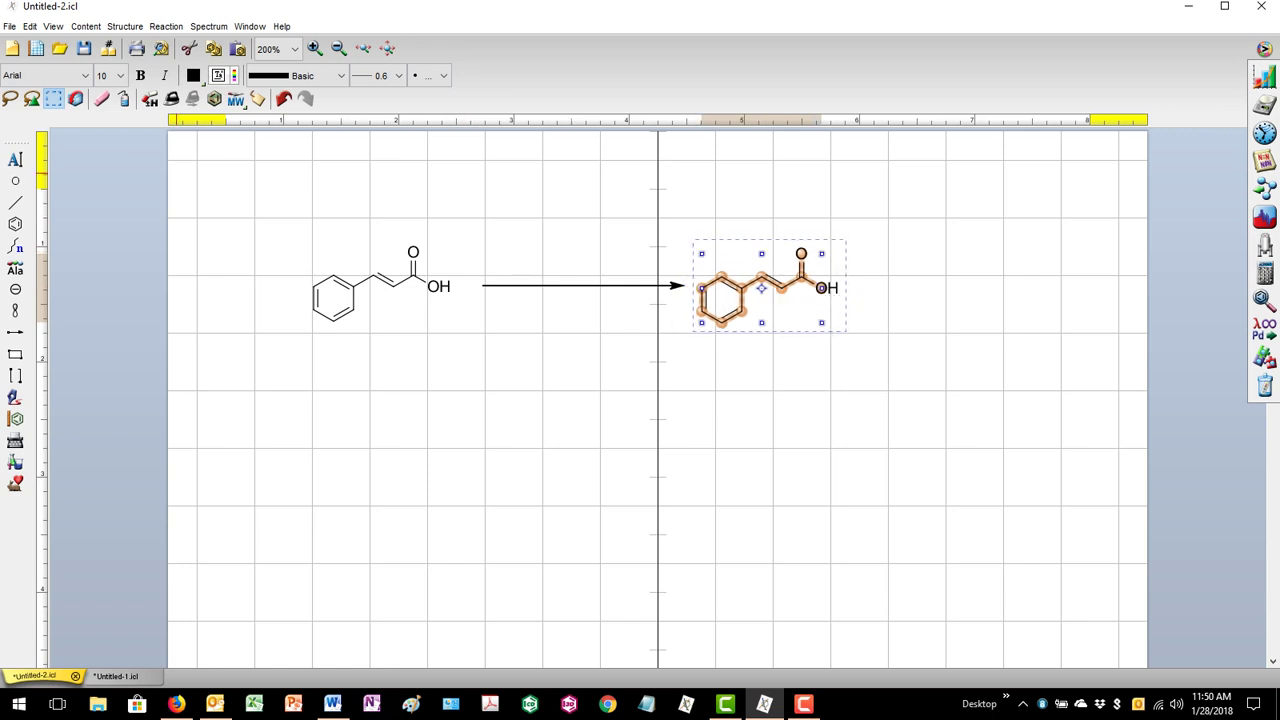
- Attach a two-carbon ethyl chain to the hydroxyl oxygen of the copied acid to form the ethyl ester
click(15, 203)
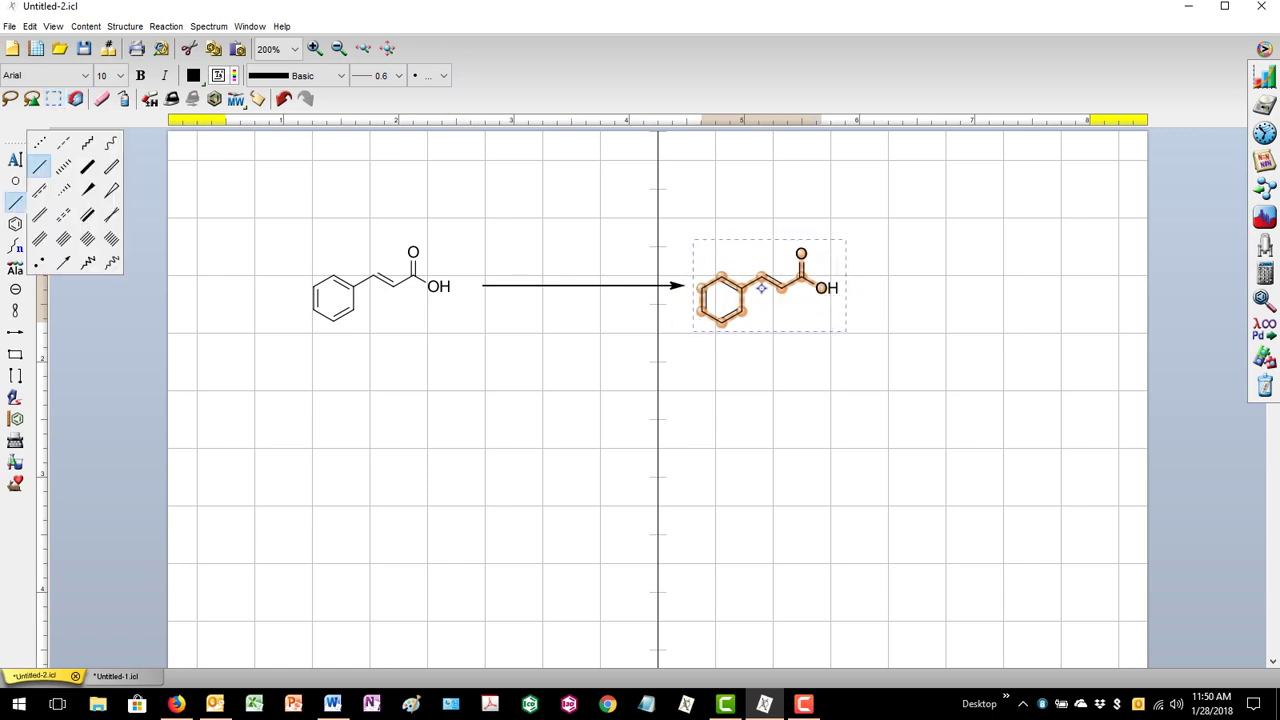
click(820, 288)
click(832, 283)
key(ctrl+z)
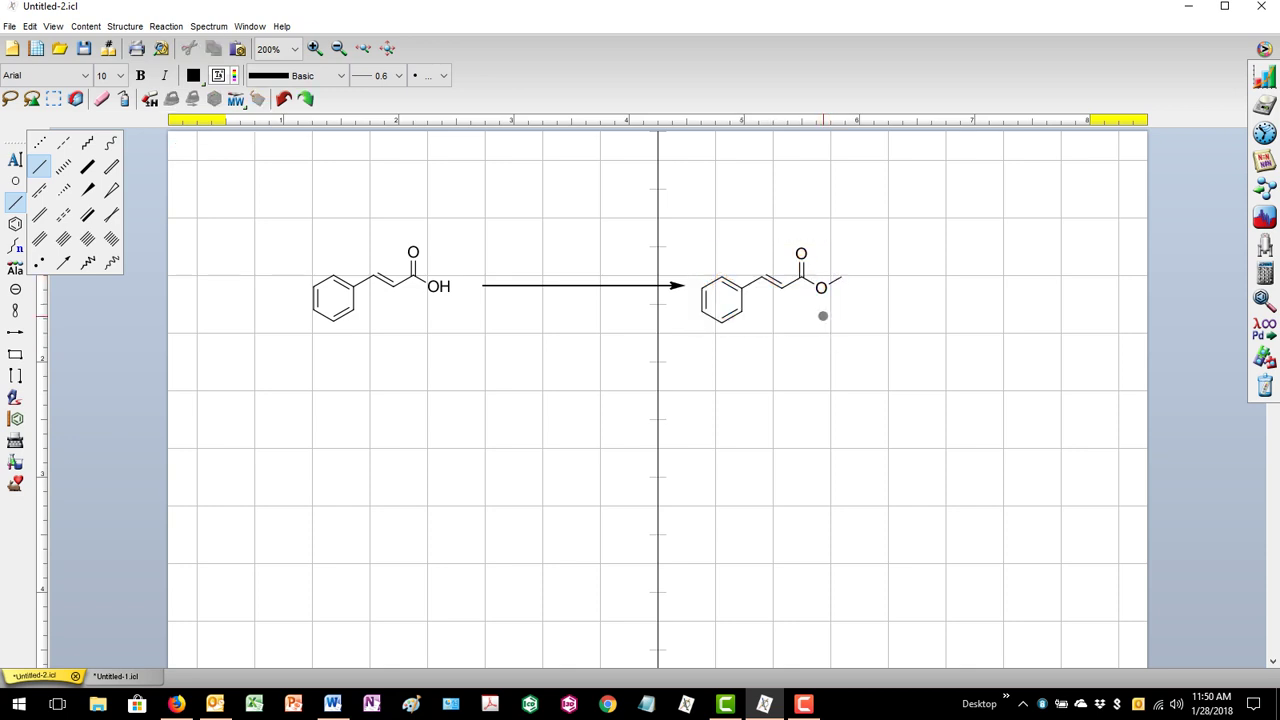
drag(821, 288, 860, 287)
- Distort the ester's terminal ethyl bond, and clean up the whole product with Optimize Structures in 2D
click(53, 98)
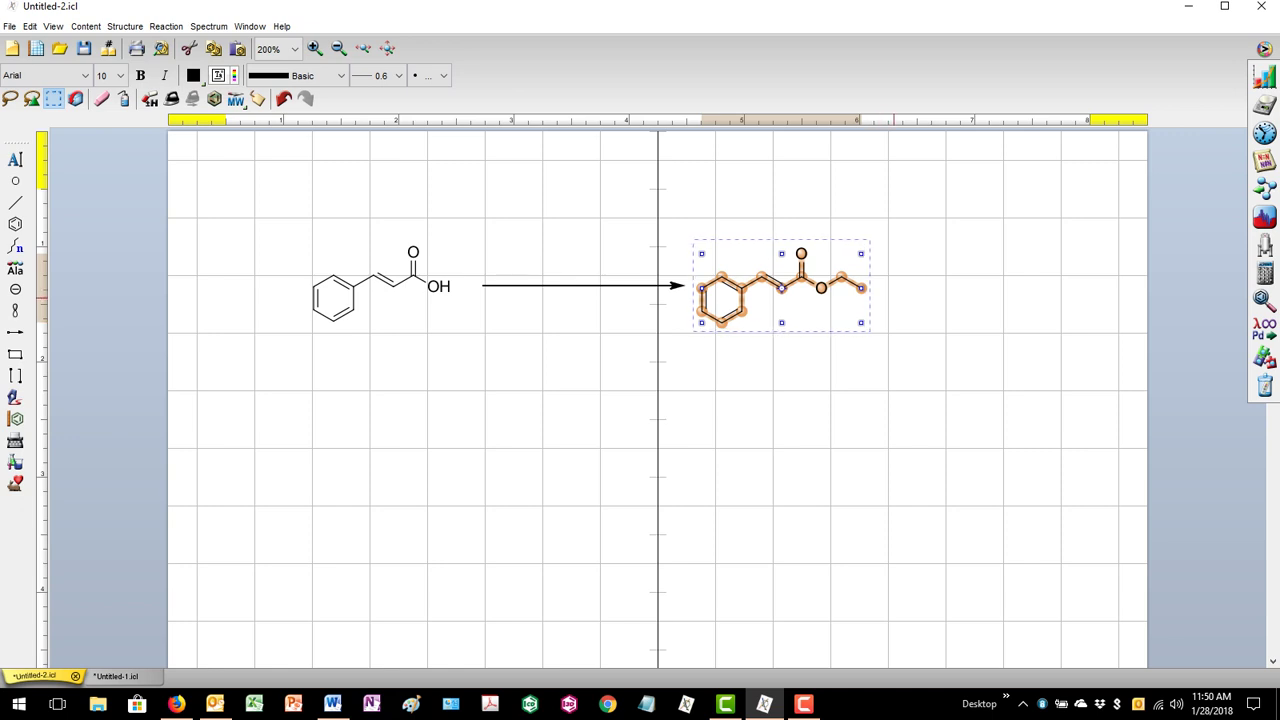
click(880, 290)
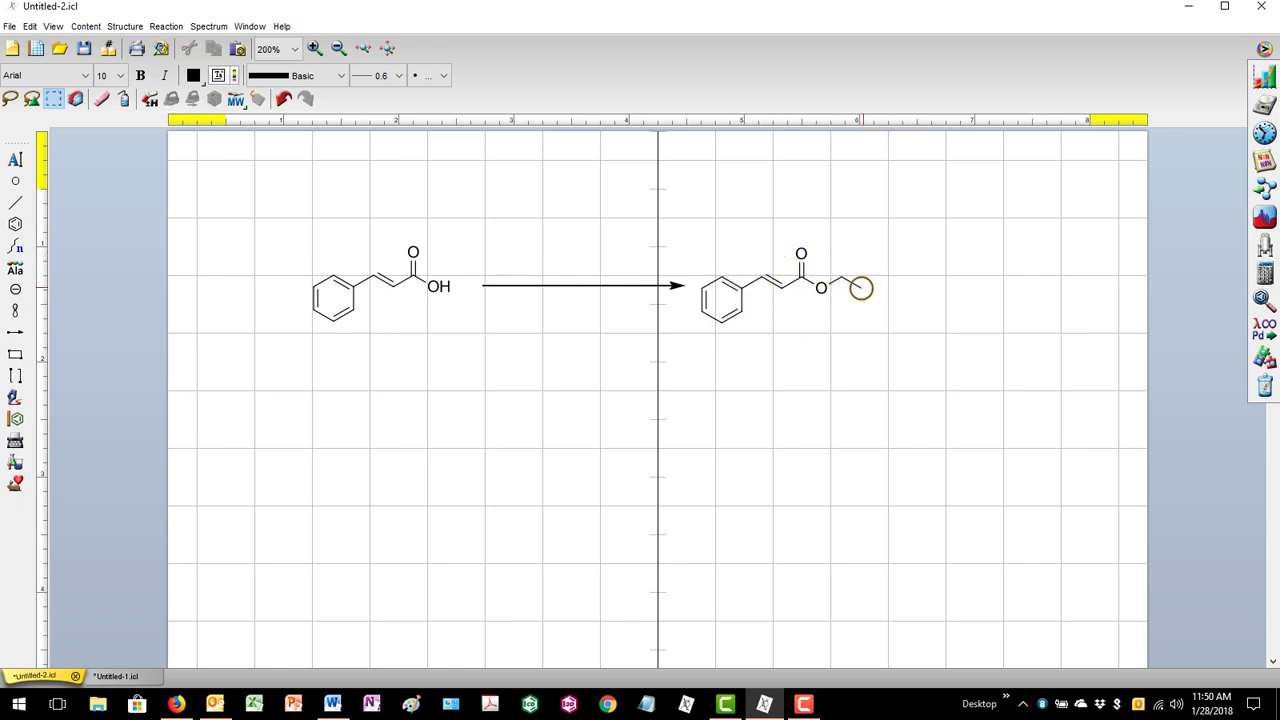
drag(862, 288, 852, 296)
drag(694, 339, 885, 236)
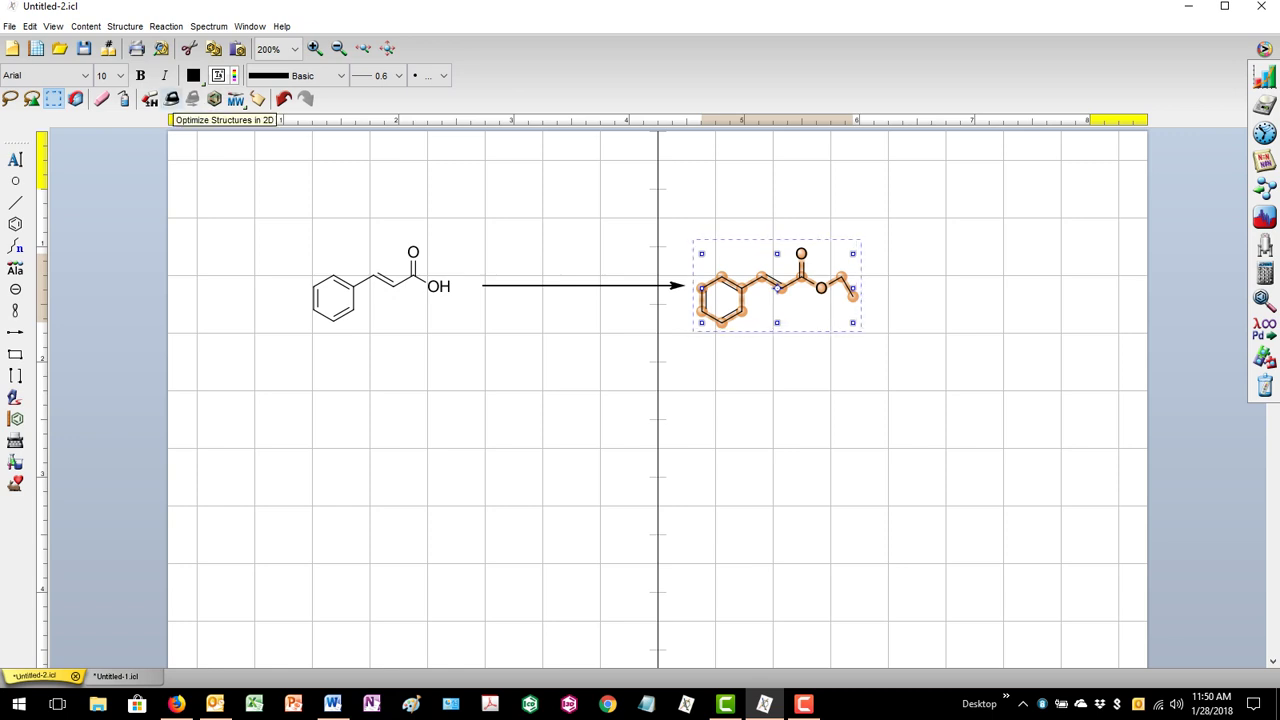
click(172, 99)
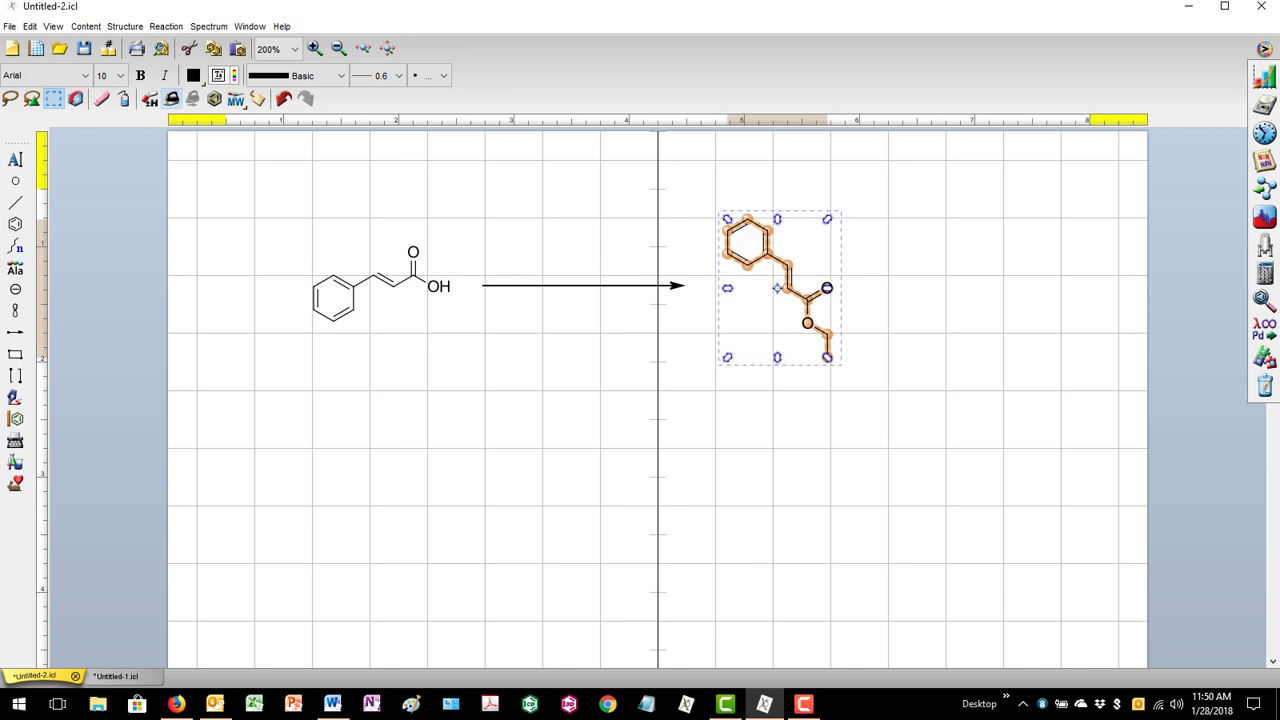
click(172, 99)
click(172, 99)
click(172, 99)
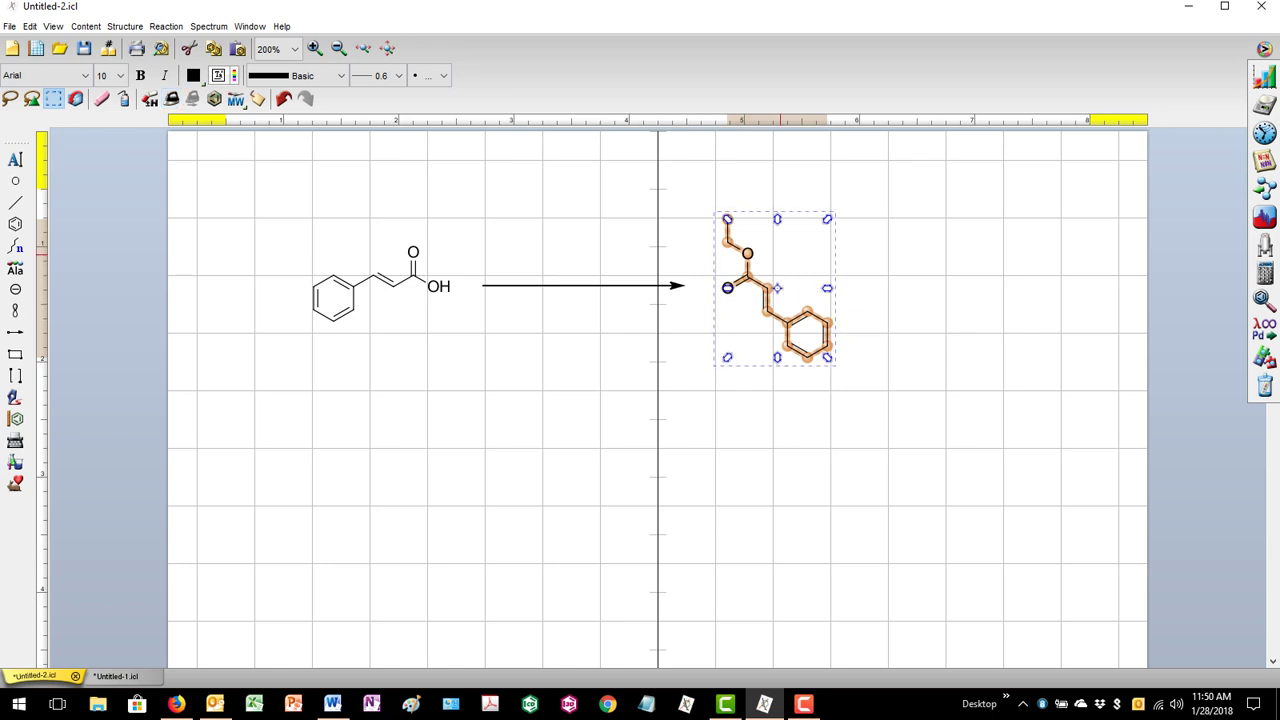
- Rotate the ester product 90° clockwise twice
right_click(780, 254)
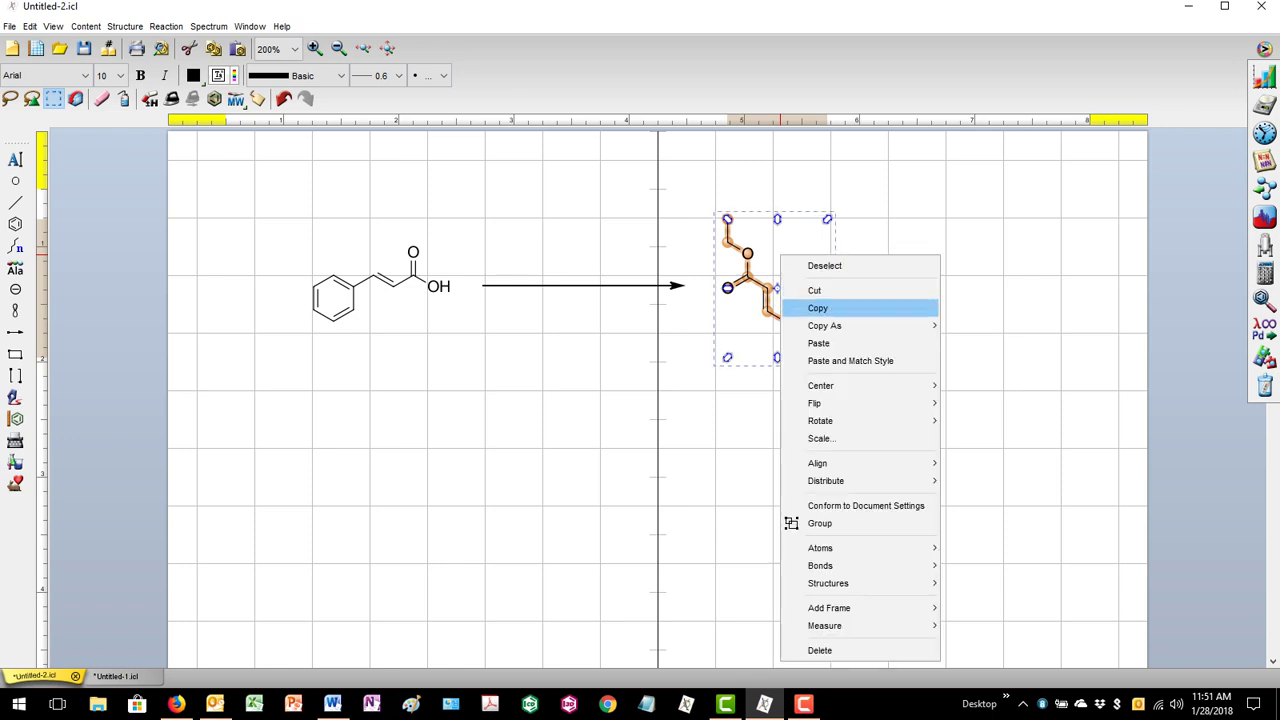
mouse_move(830, 421)
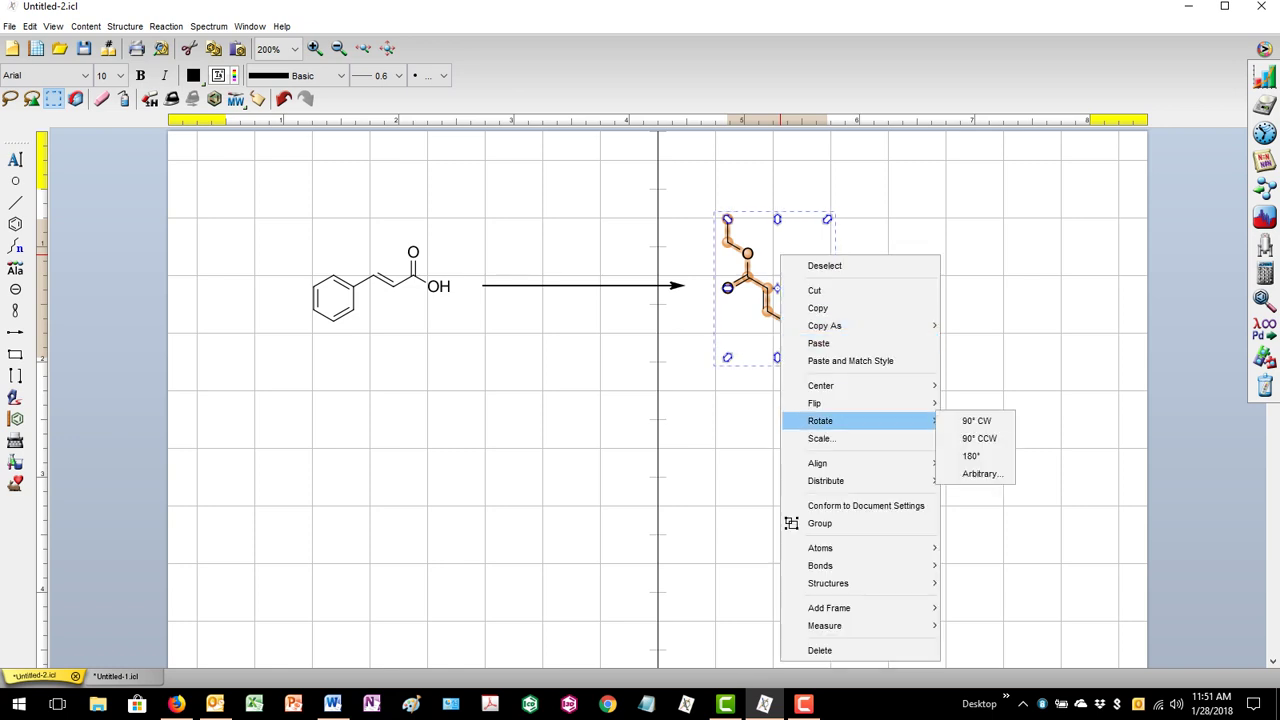
click(963, 424)
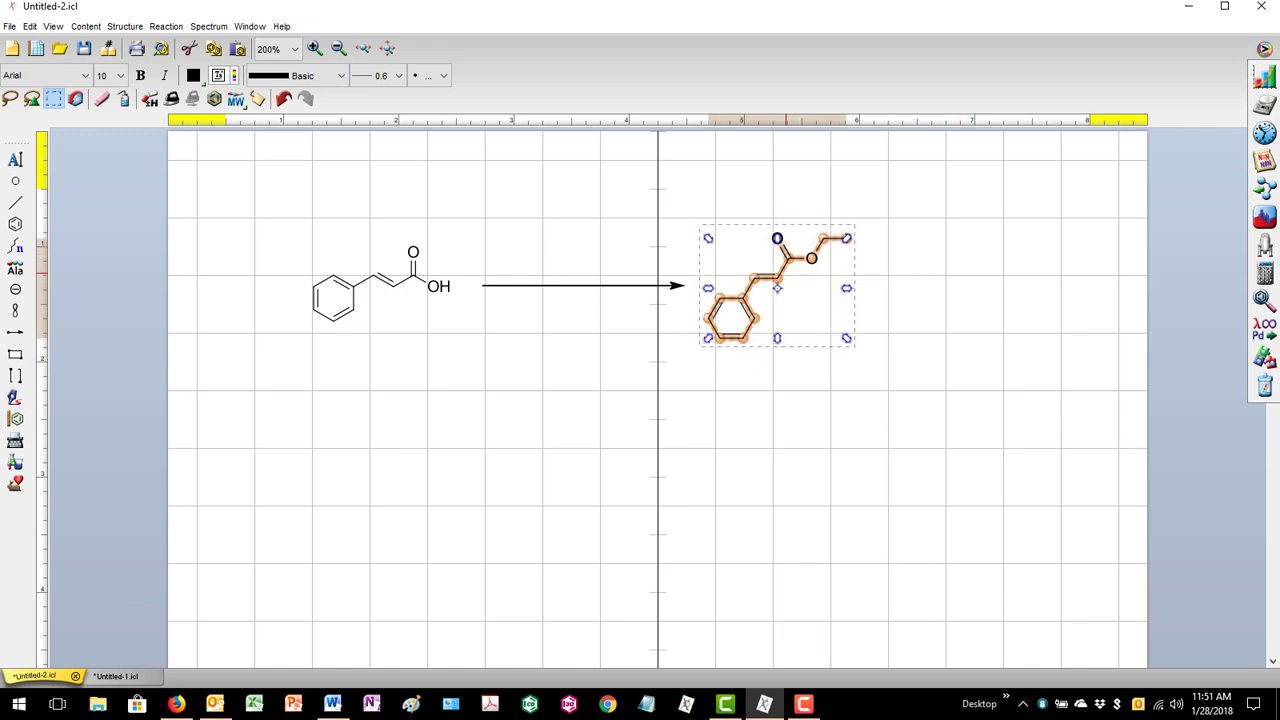
right_click(785, 272)
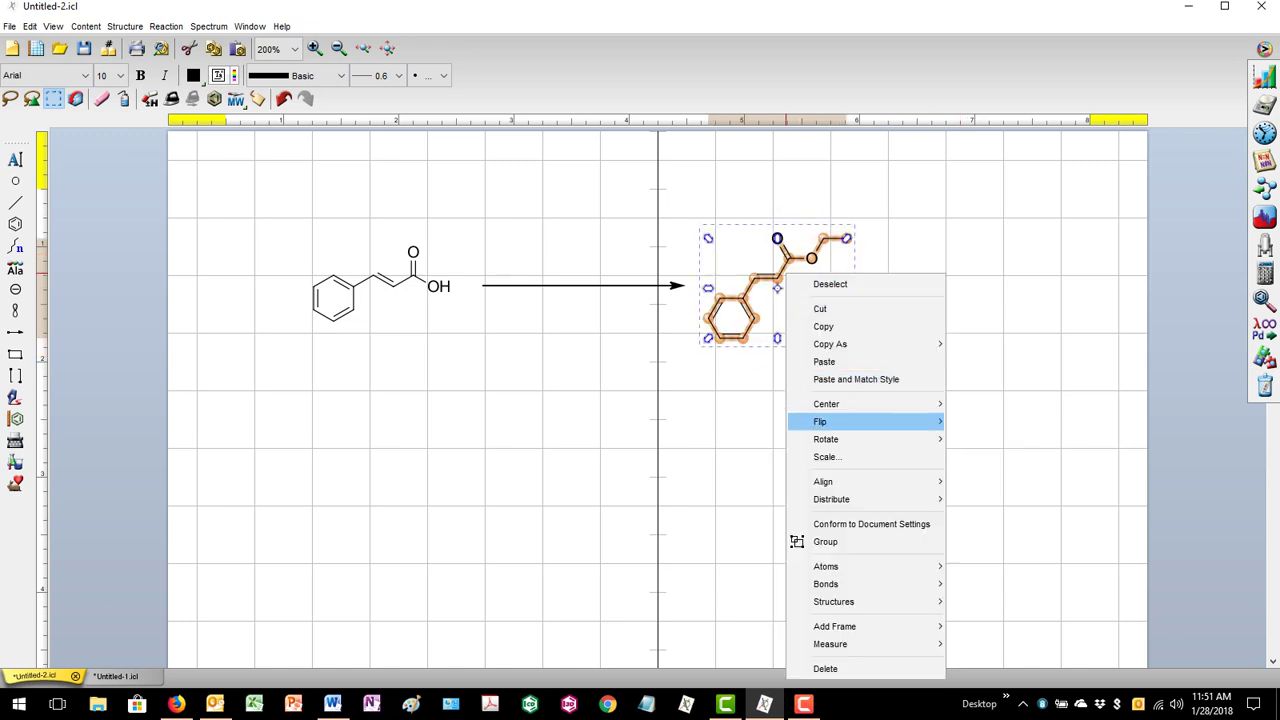
mouse_move(860, 439)
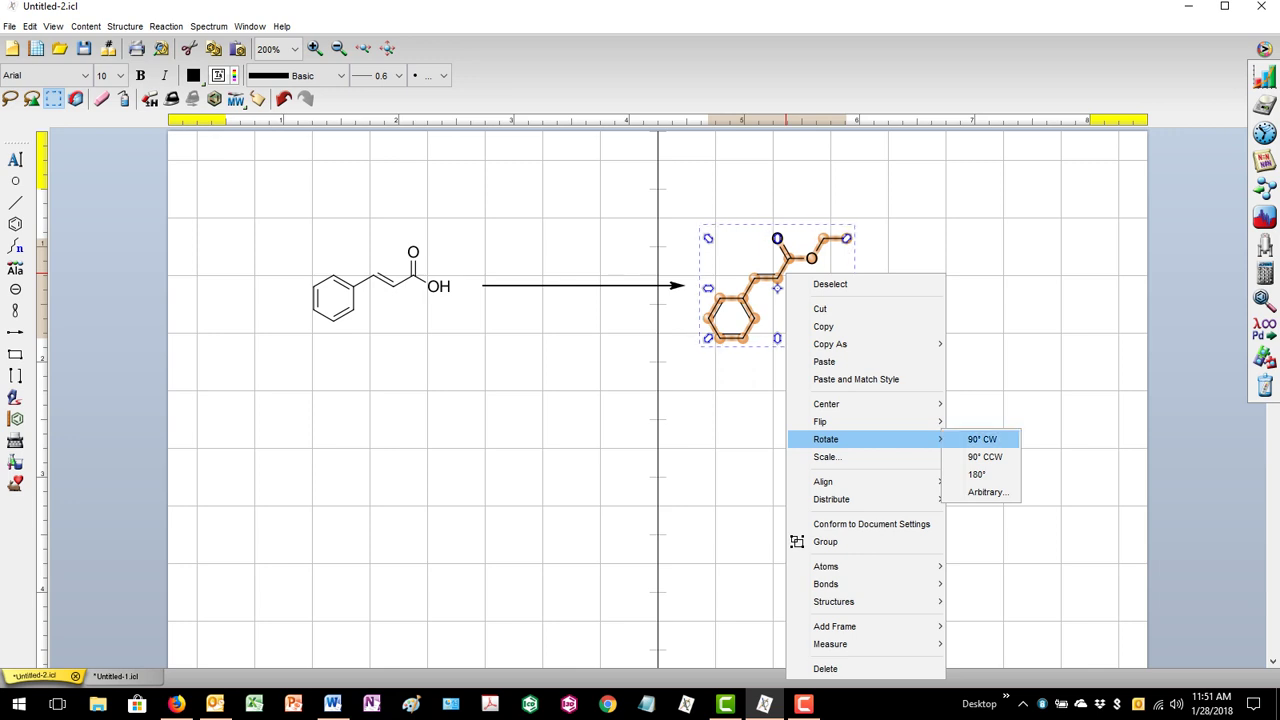
click(982, 439)
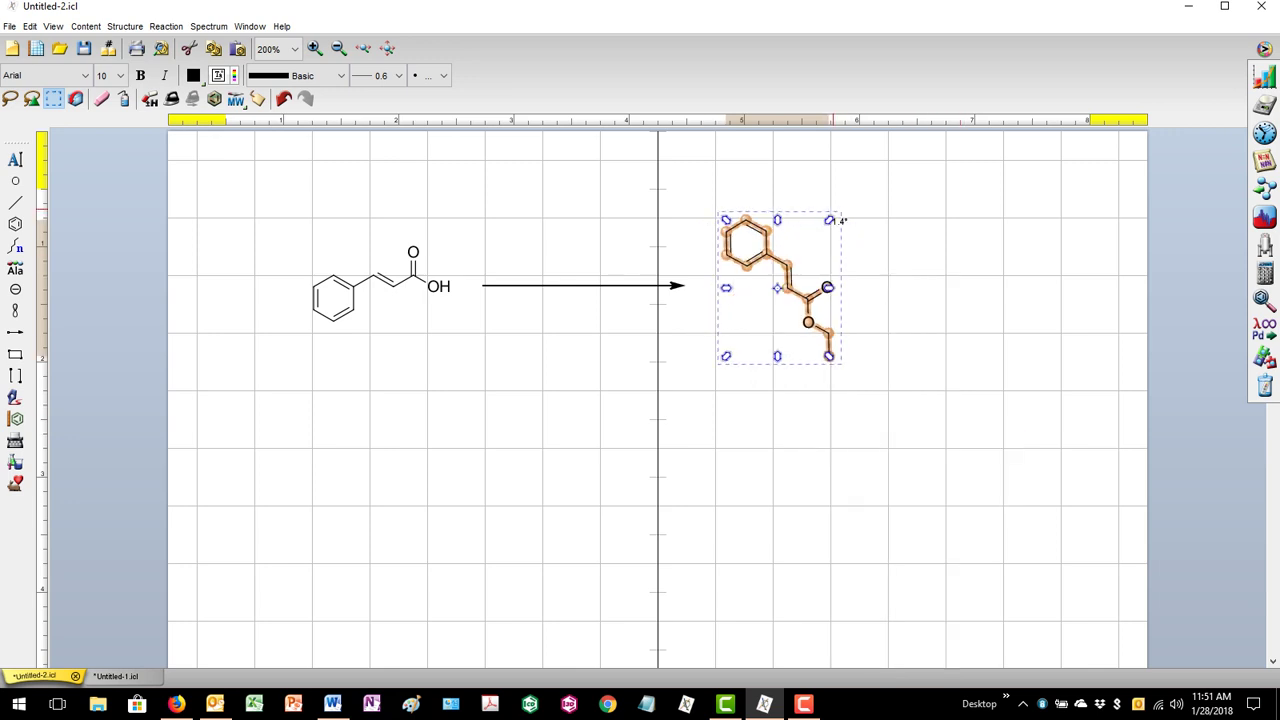
- Rotate the ester product freely until its chain lies horizontally, matching the orientation of the starting acid
drag(838, 220, 752, 234)
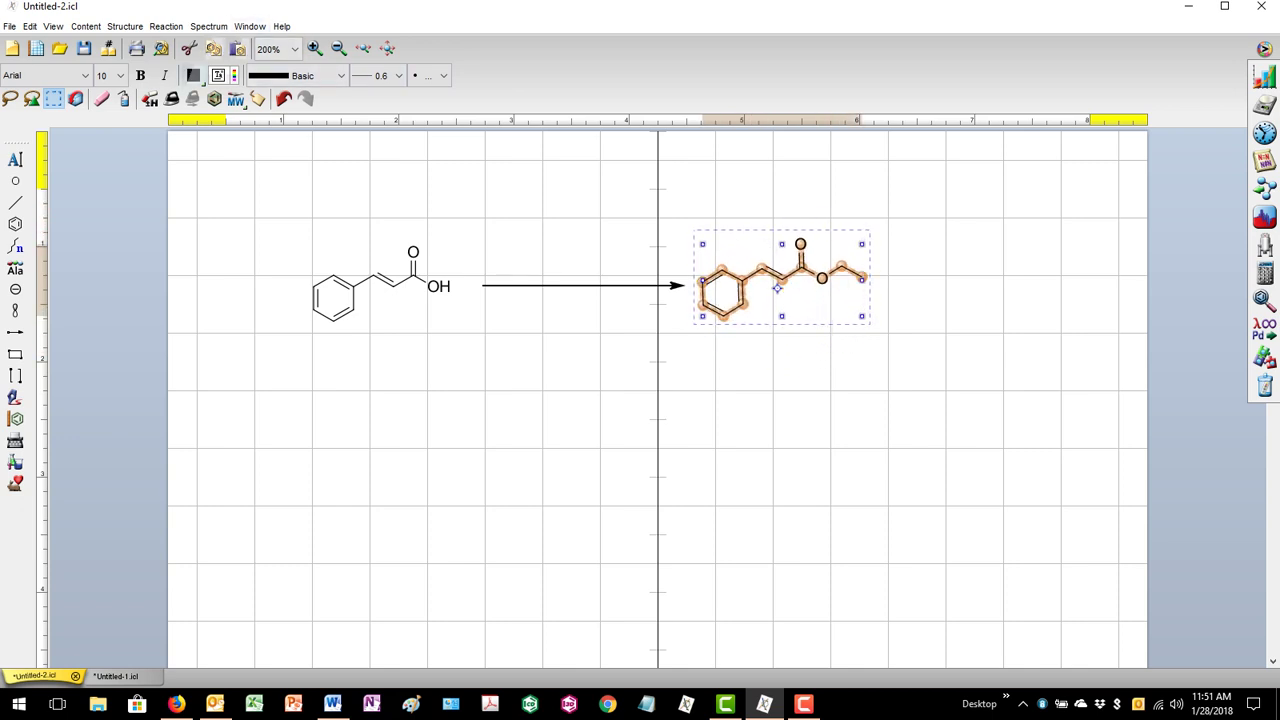
click(172, 99)
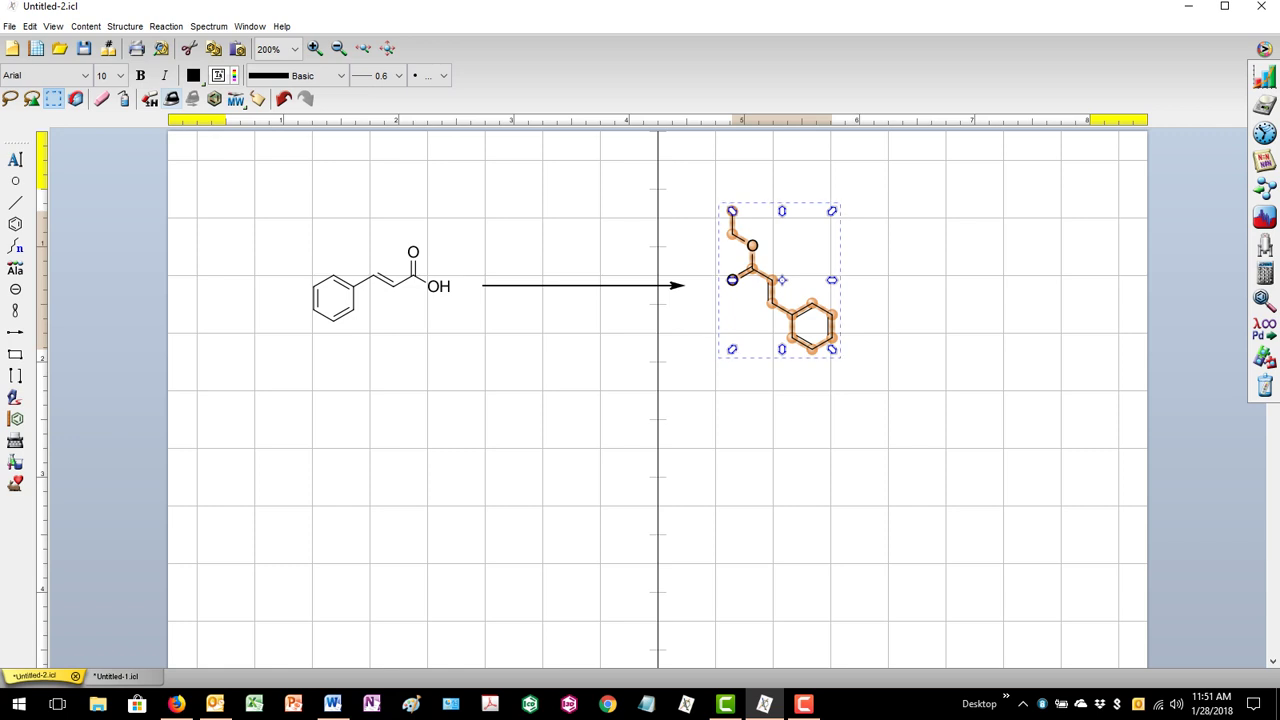
key(ctrl+z)
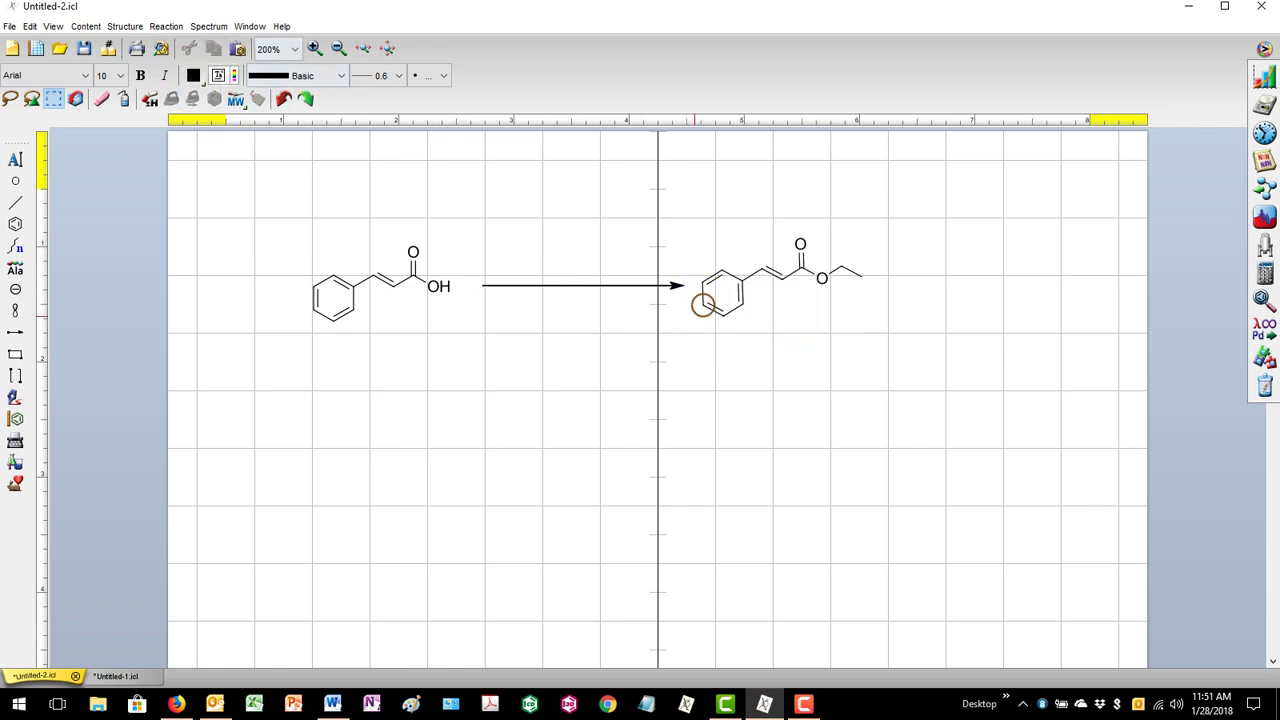
mouse_move(858, 213)
mouse_down()
mouse_move(884, 213)
mouse_move(873, 233)
mouse_up()
click(901, 371)
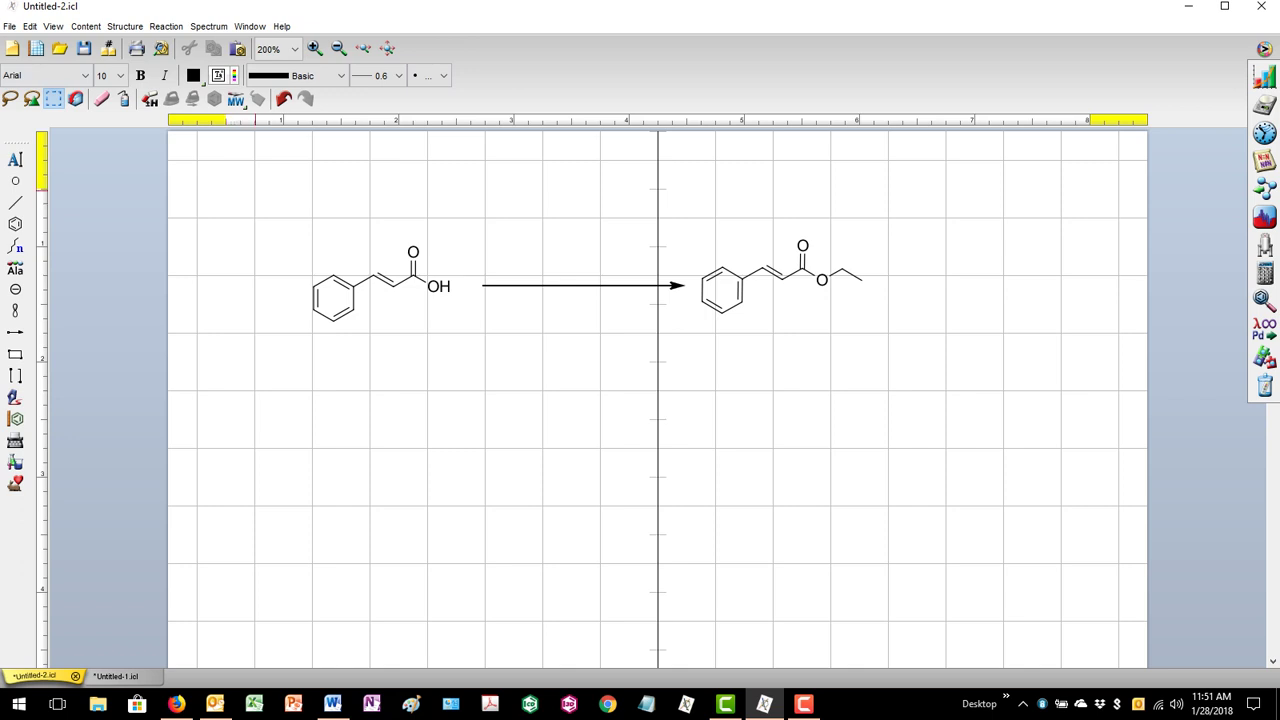
- Select the acid, arrow and ester product together, and build an implied reaction from them
click(54, 99)
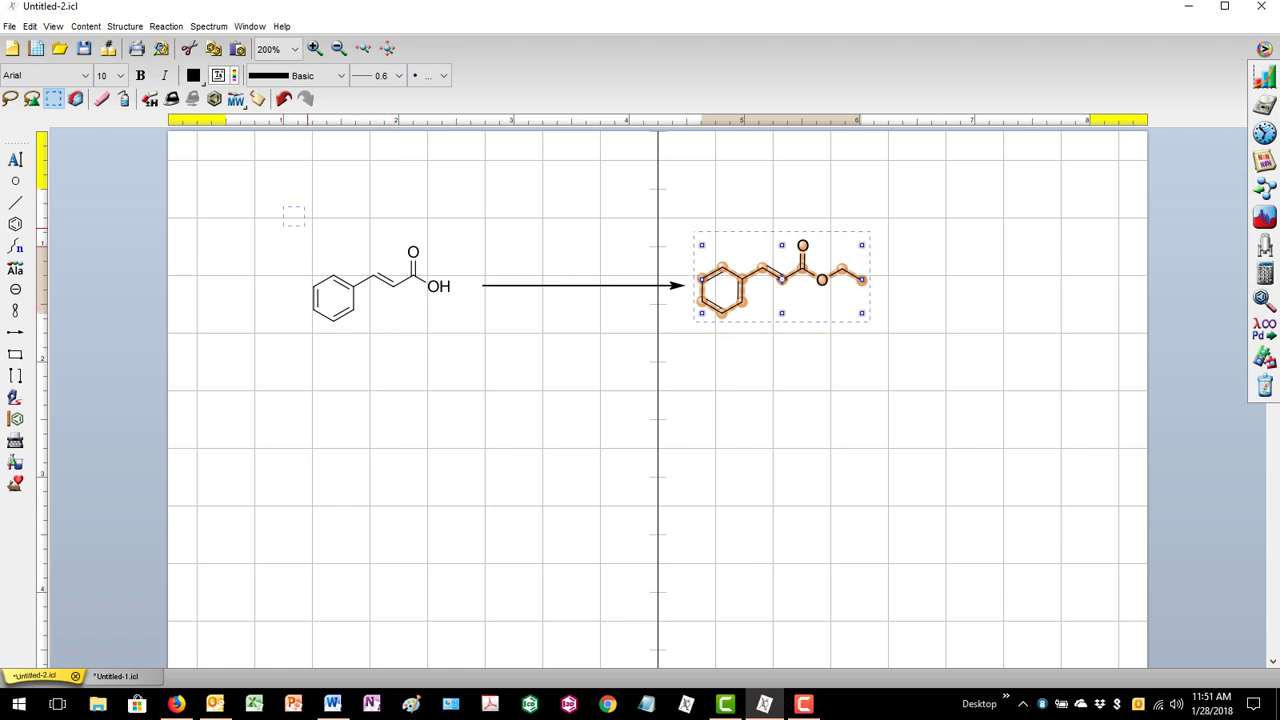
drag(332, 240, 892, 347)
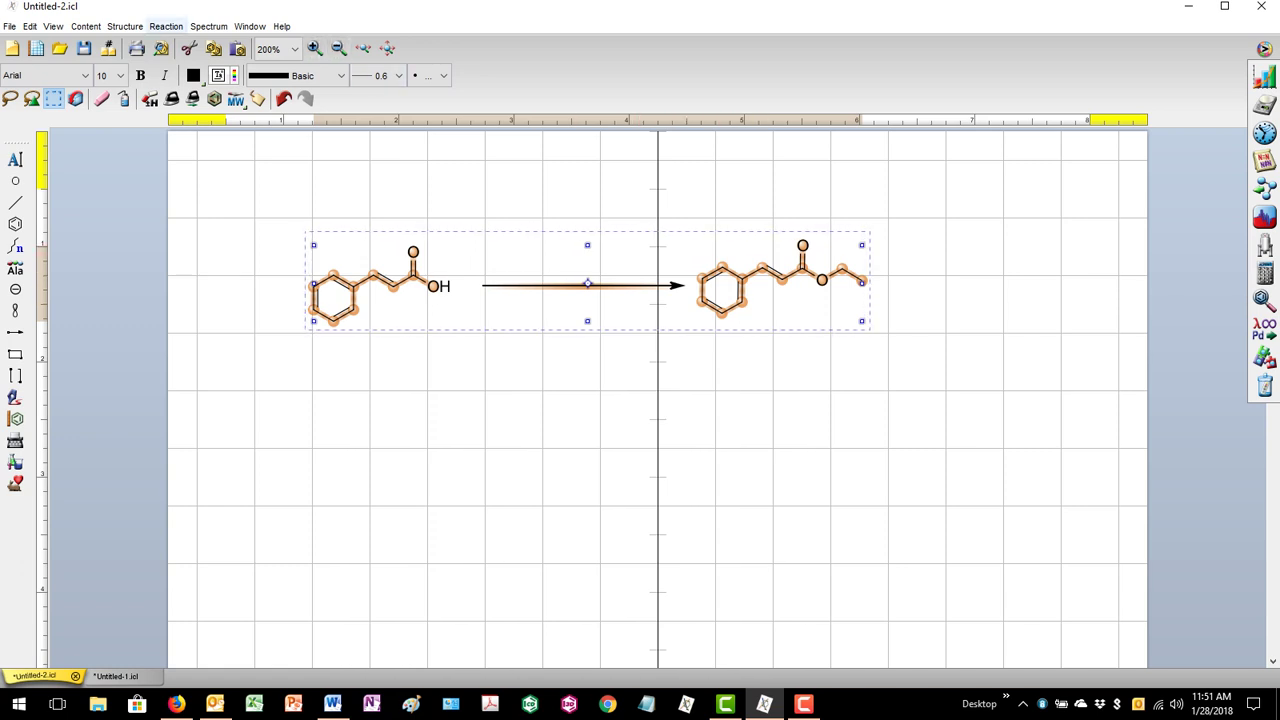
click(166, 26)
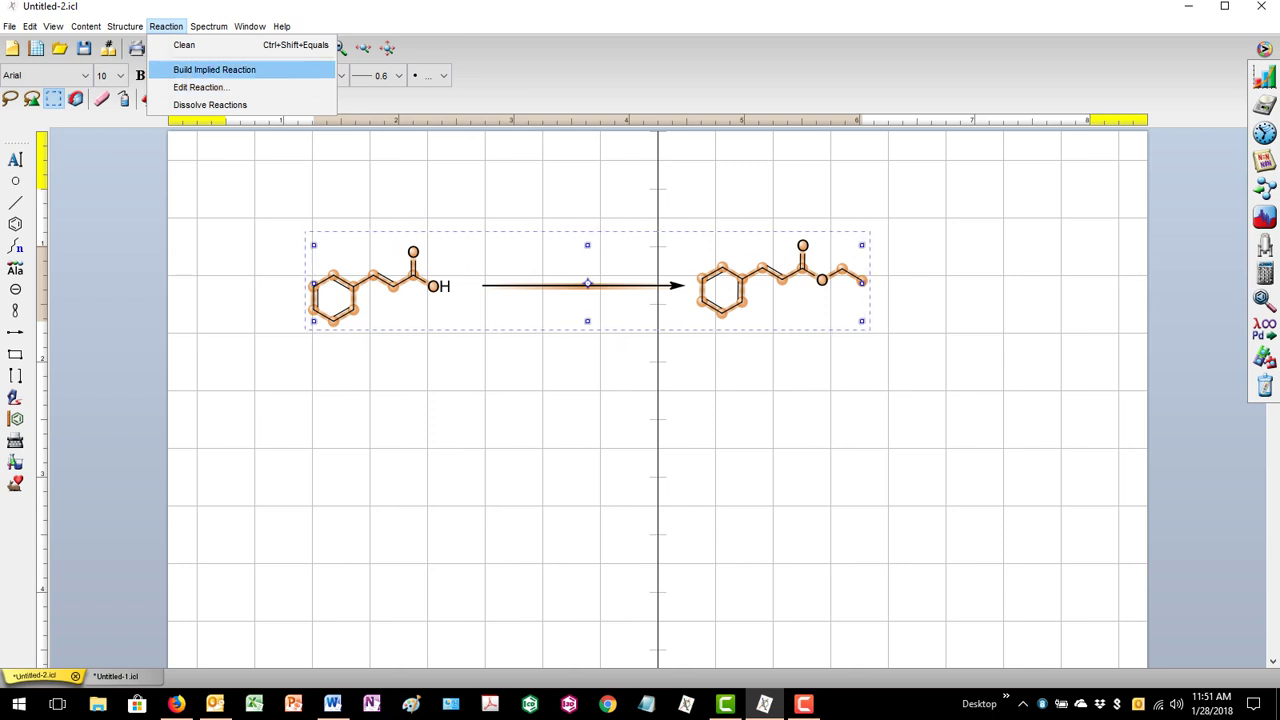
click(215, 71)
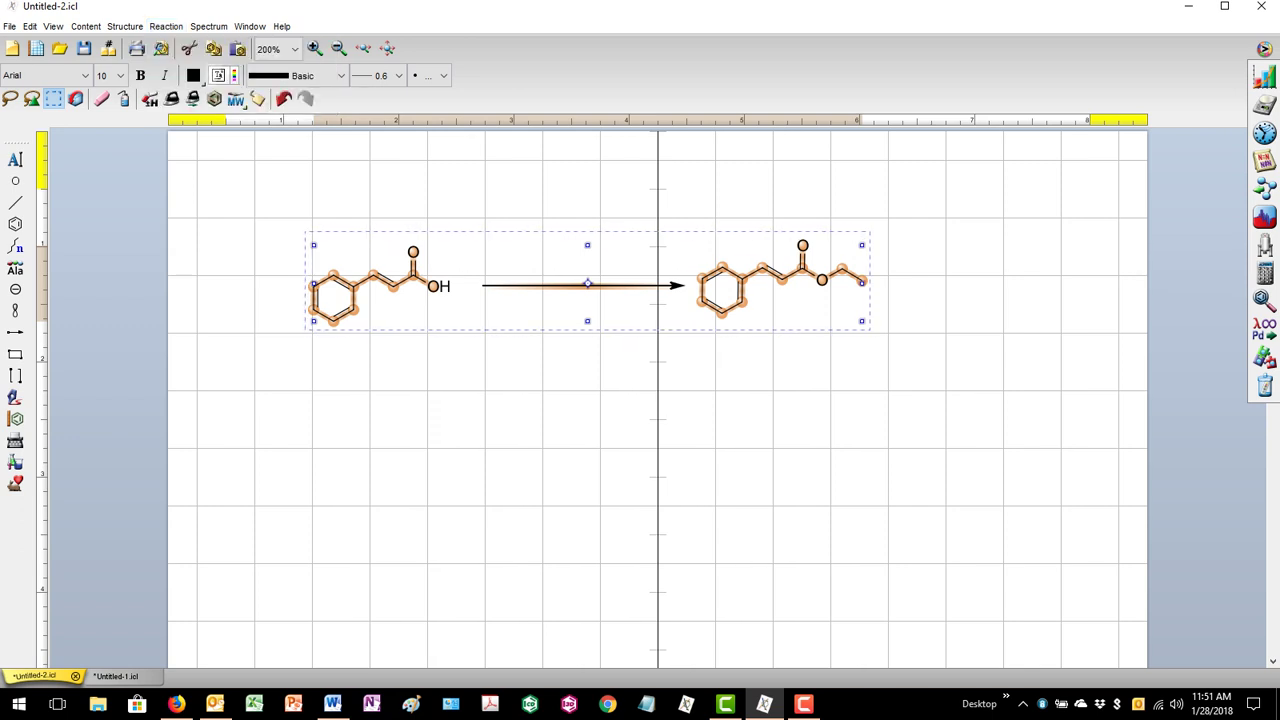
- Edit the reaction to add centred conditions, with pTSA above the arrow and EtOH below it
click(166, 26)
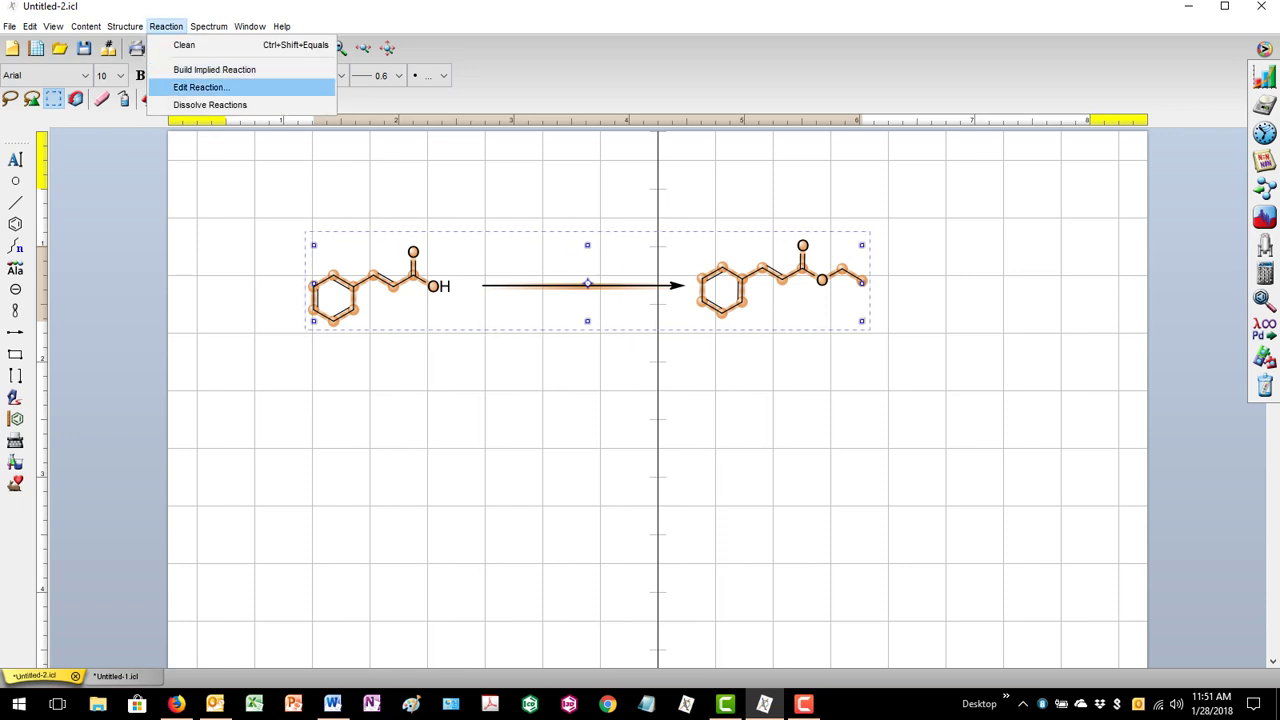
click(200, 87)
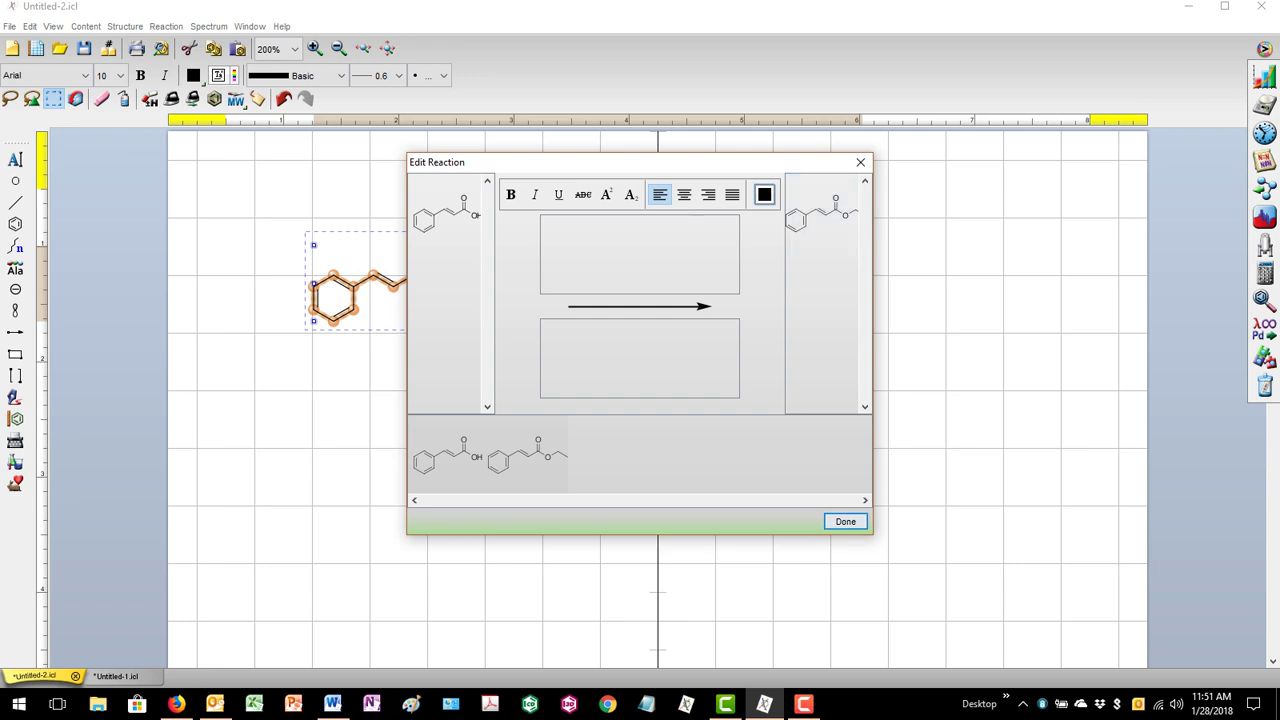
click(600, 244)
click(684, 195)
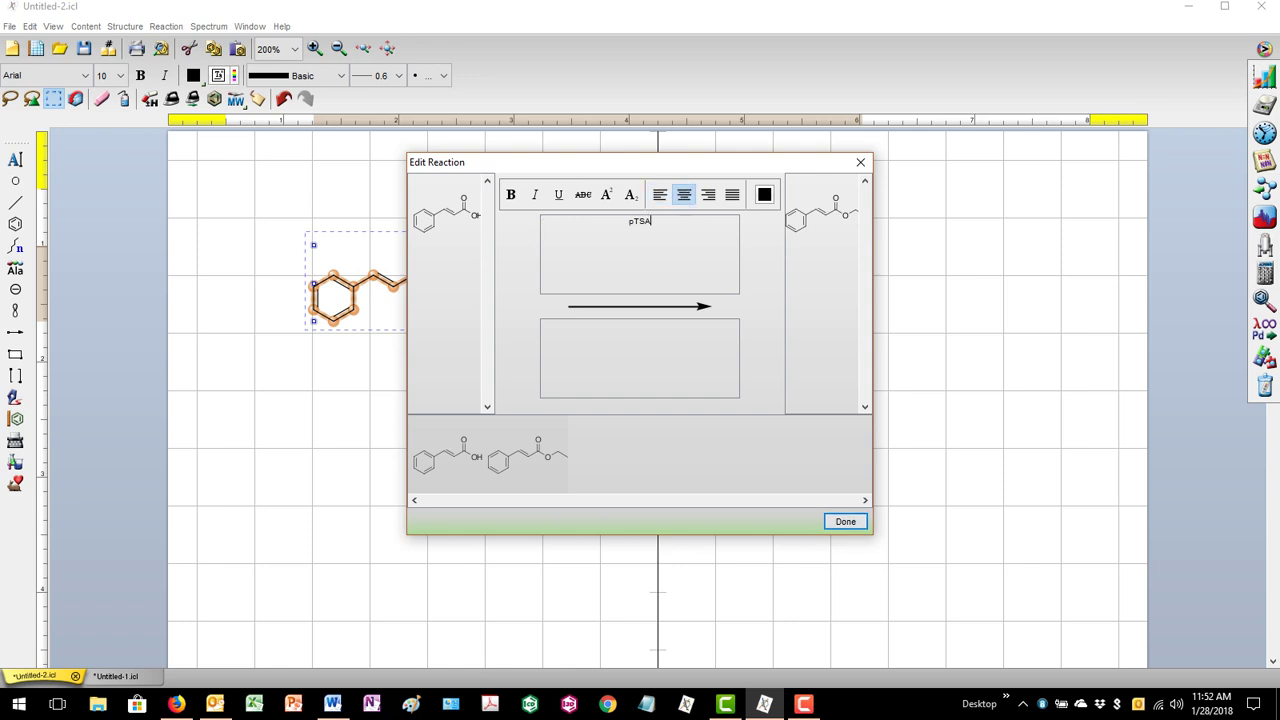
click(630, 345)
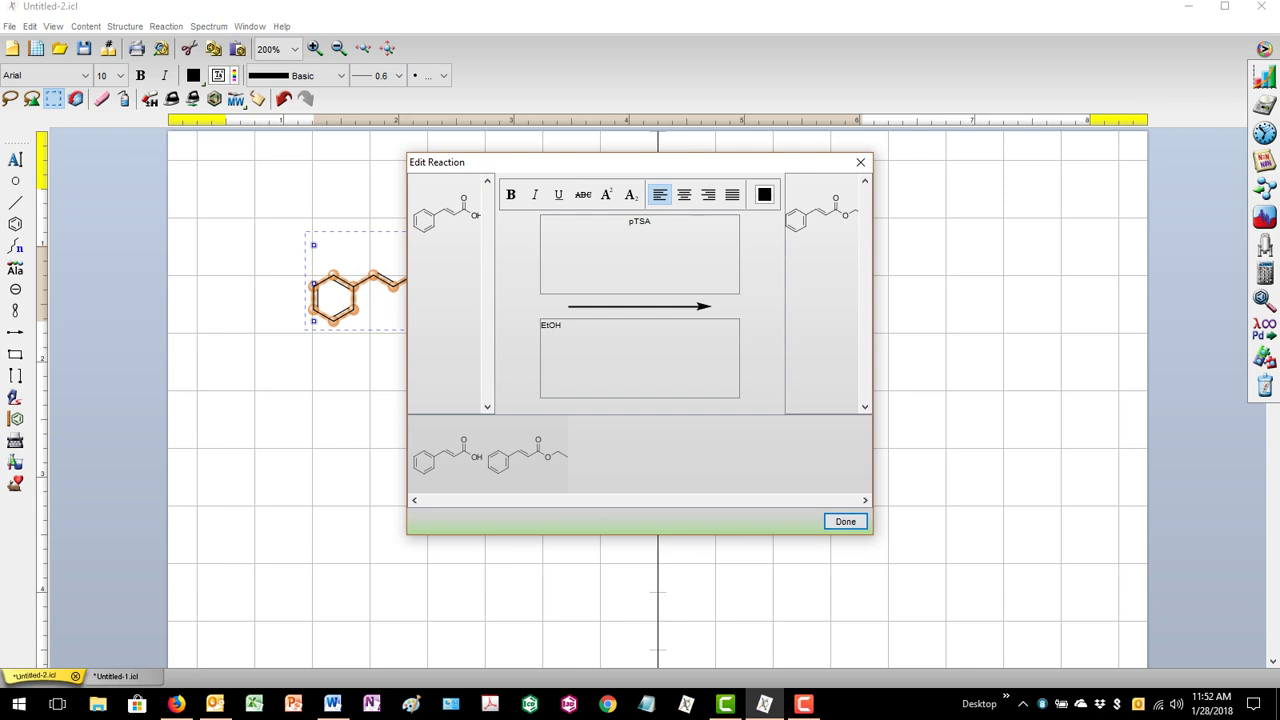
click(684, 195)
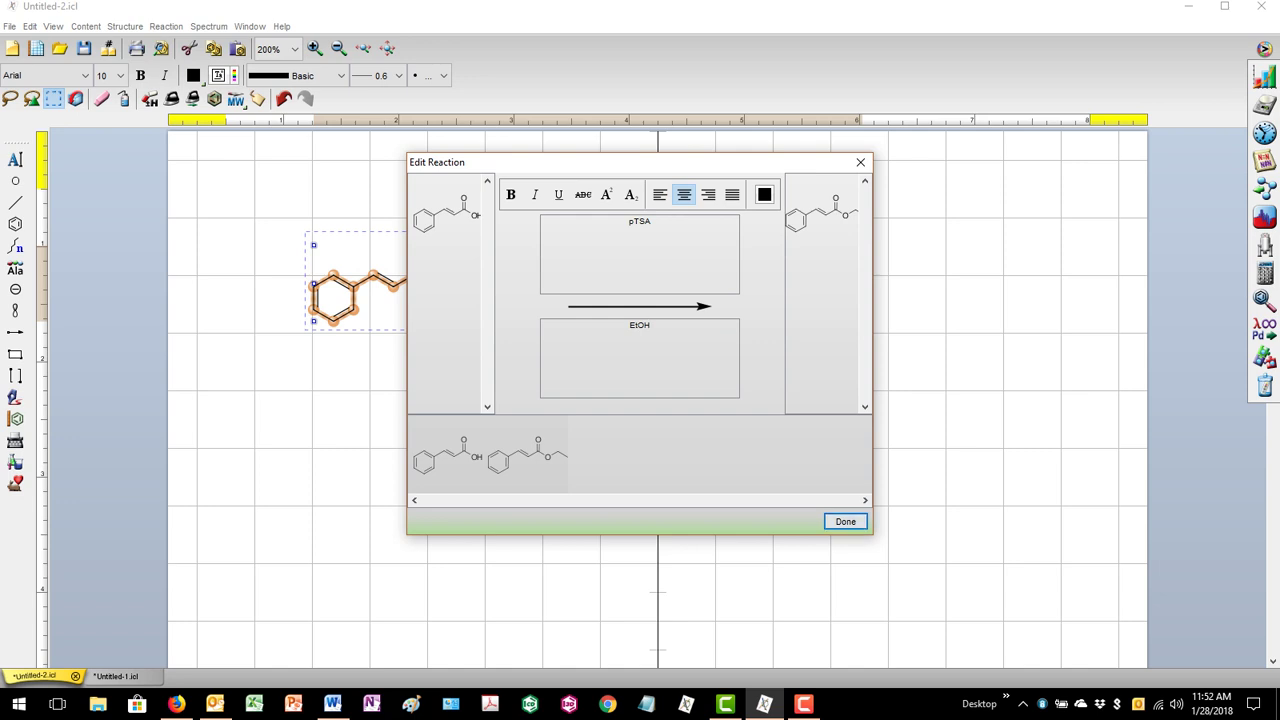
click(847, 521)
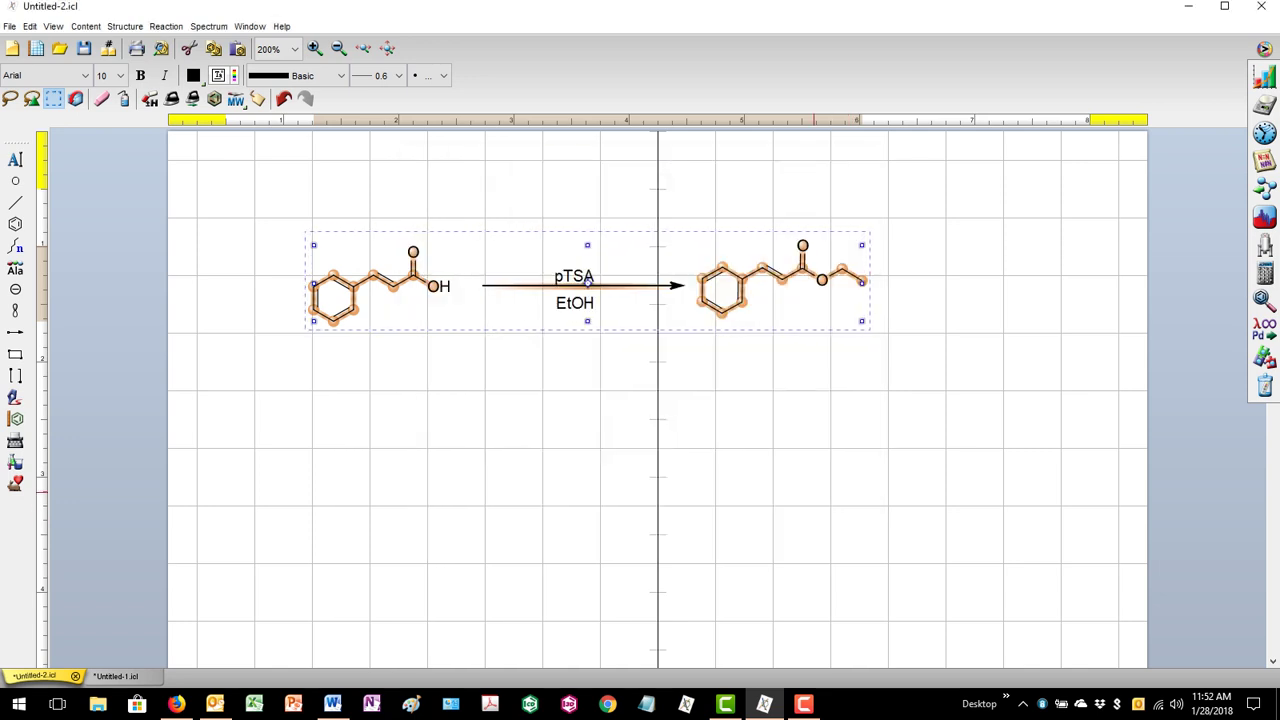
click(635, 384)
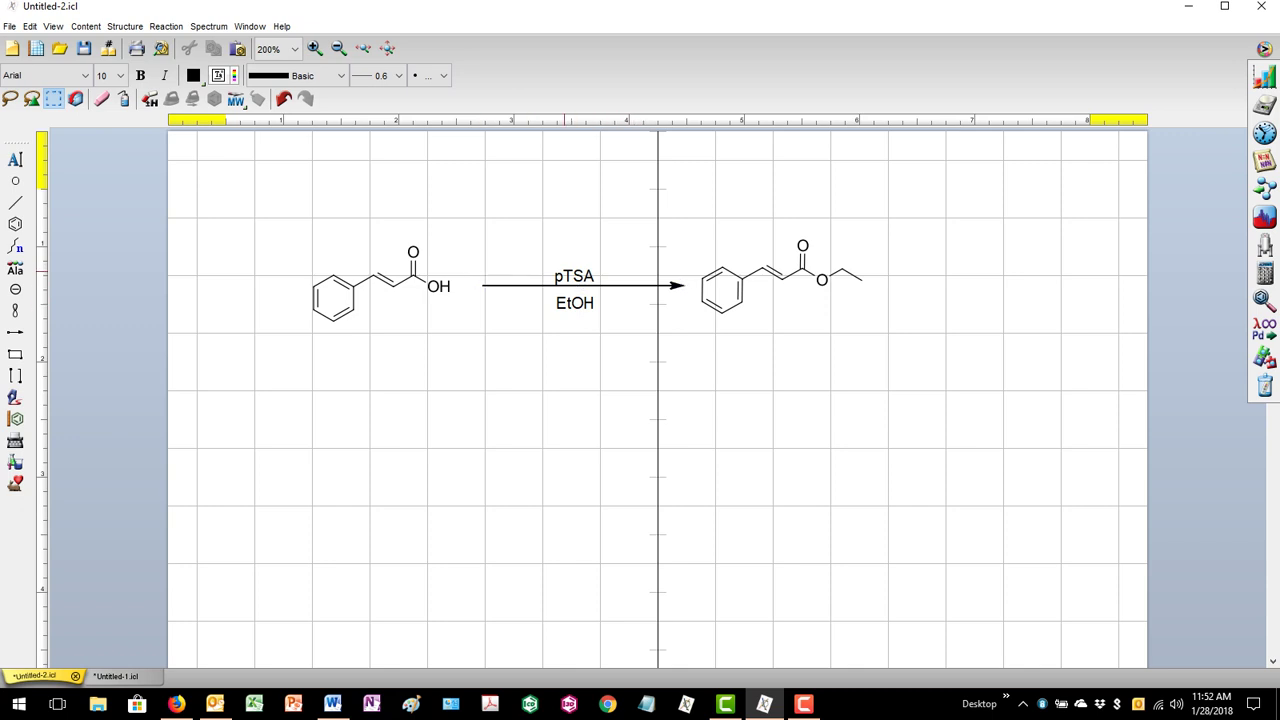
- Shorten the reaction arrow from its tail end, and move the cinnamic acid horizontally until it sits just before the arrow
click(512, 285)
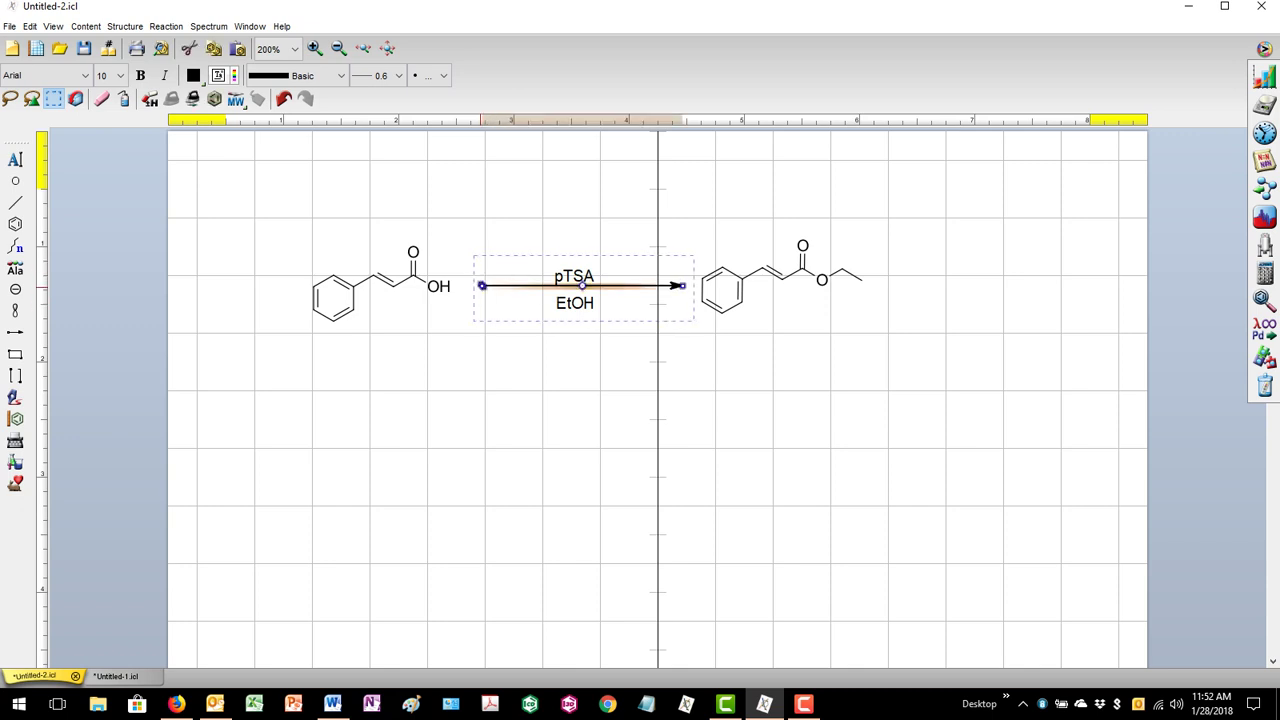
drag(482, 286, 618, 286)
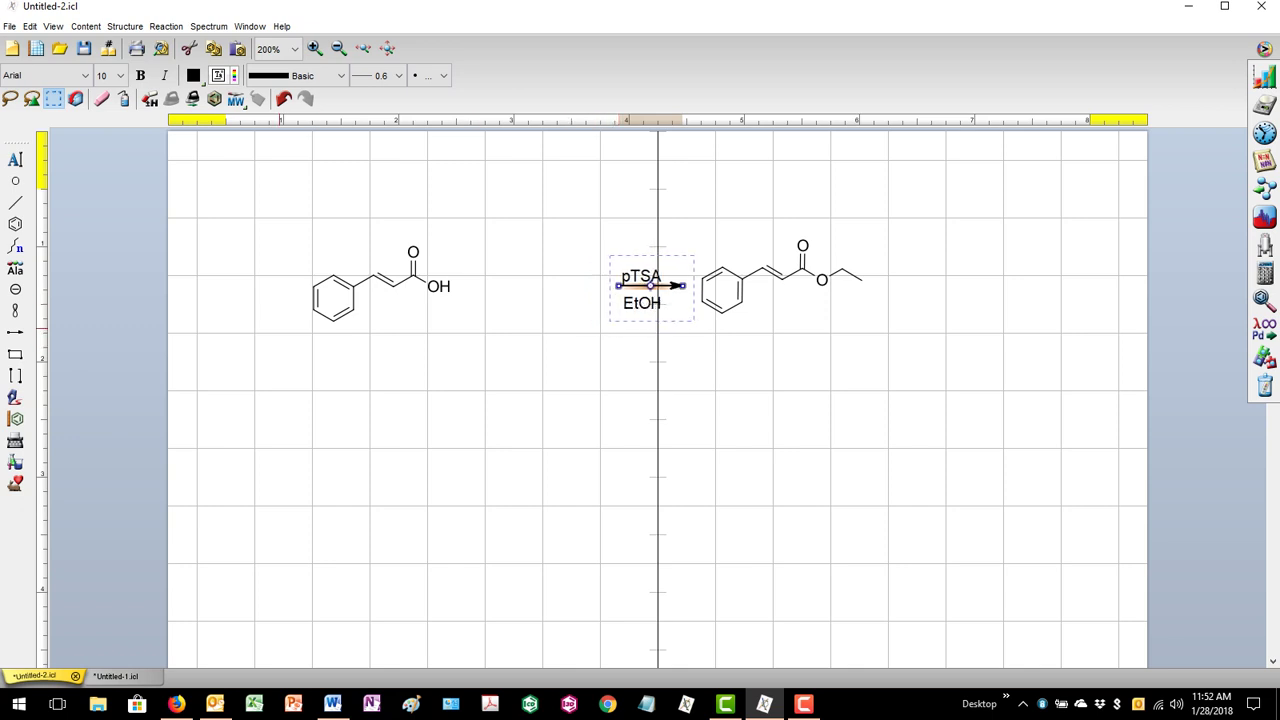
drag(291, 338, 479, 221)
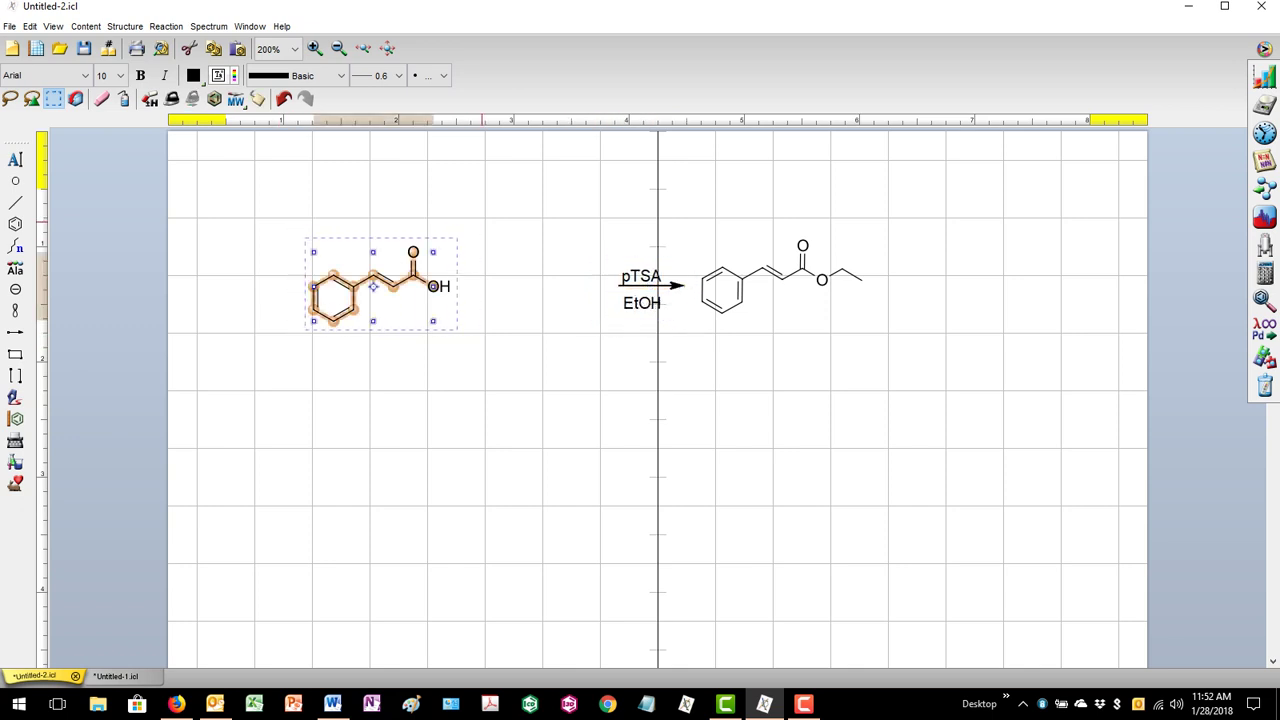
key(Right)
key(Right)
key(Right)
key(Right)
key(Right)
key(Right)
key(Right)
key(Right)
key(Right)
key(Right)
key(Right)
key(Right)
key(Right)
key(Right)
key(Right)
key(Right)
key(Right)
key(Right)
key(Right)
key(Right)
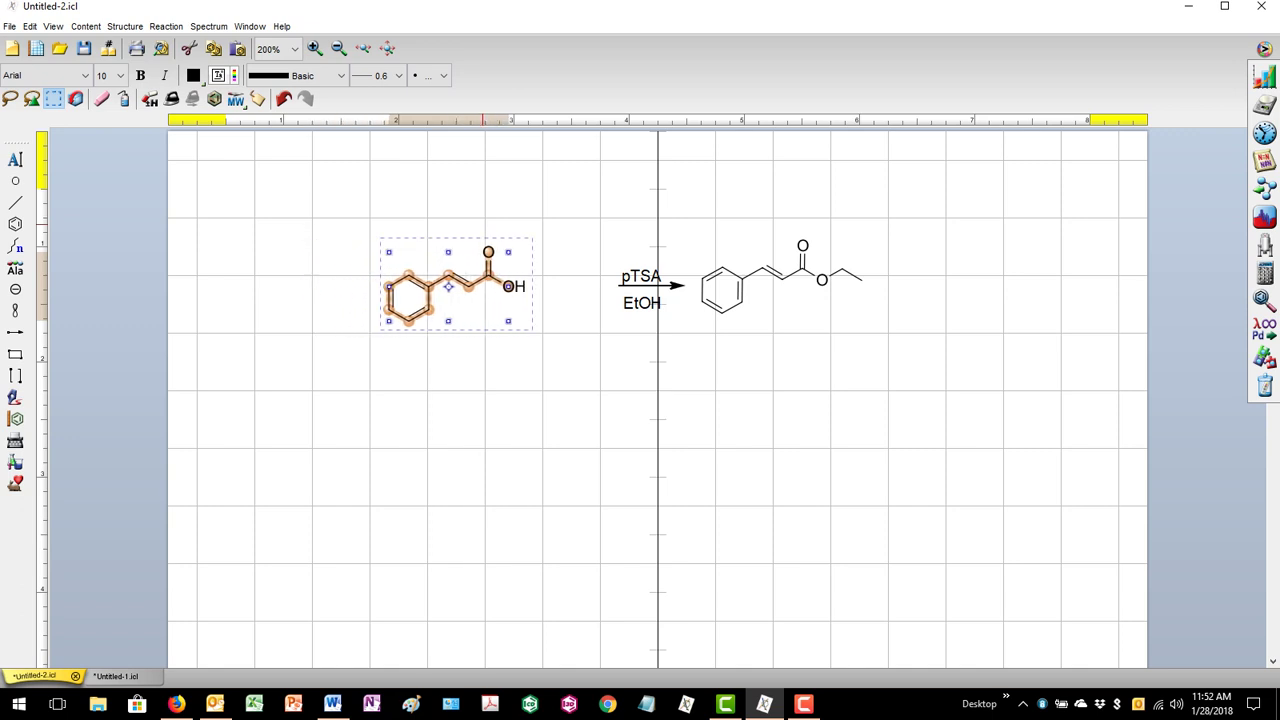
key(Right)
key(Right)
key(Right)
key(Right)
key(Right)
key(Right)
key(Right)
key(Right)
key(Right)
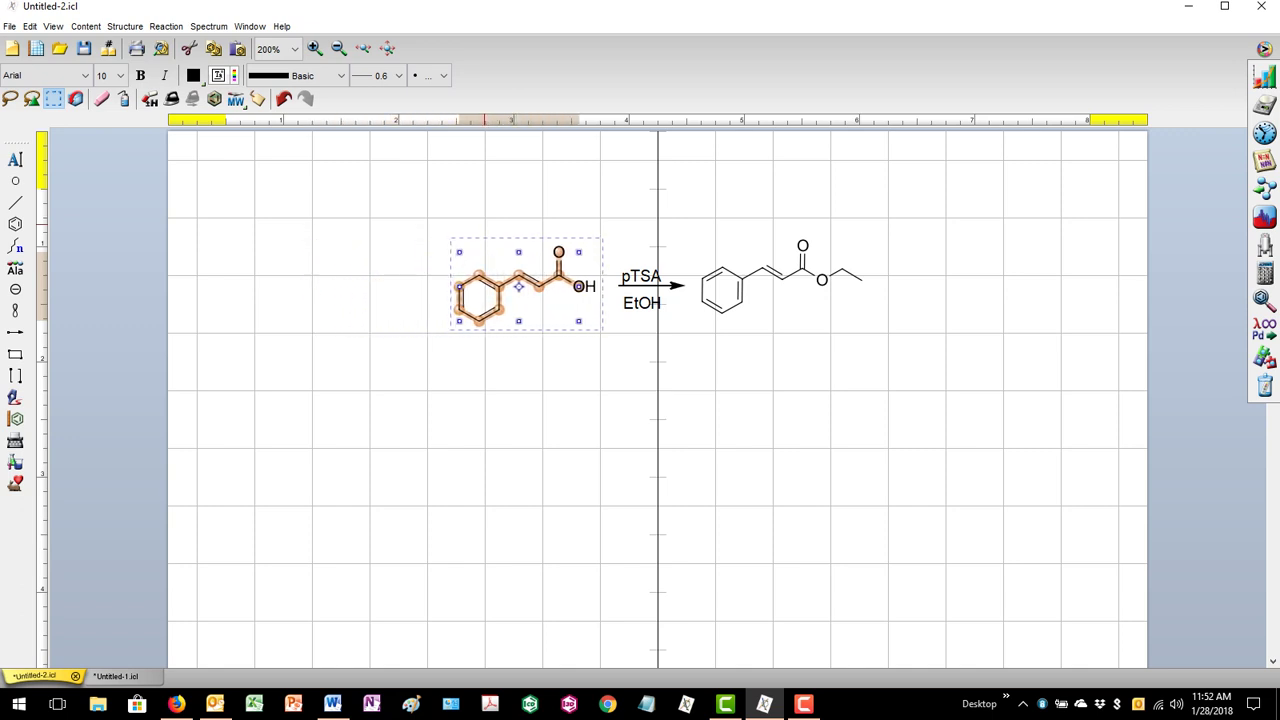
- Clean the whole reaction scheme so its structures and arrow are evenly spaced and aligned
drag(425, 358, 881, 194)
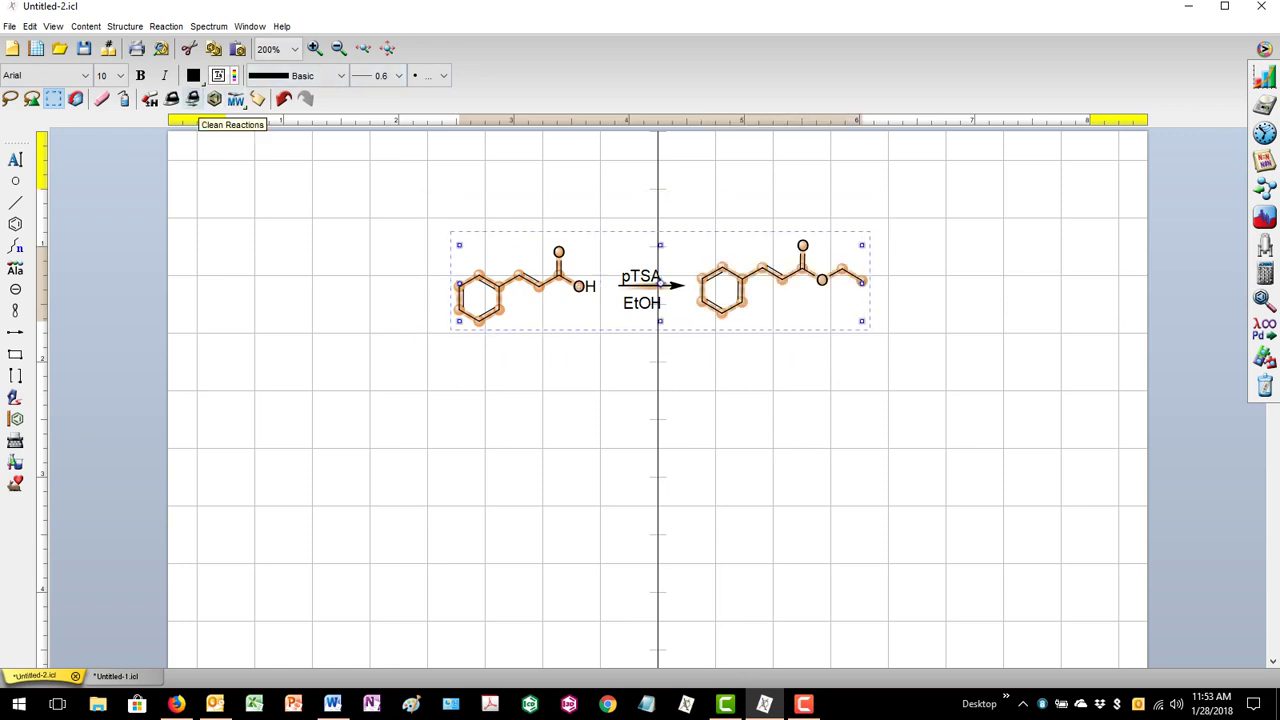
click(193, 98)
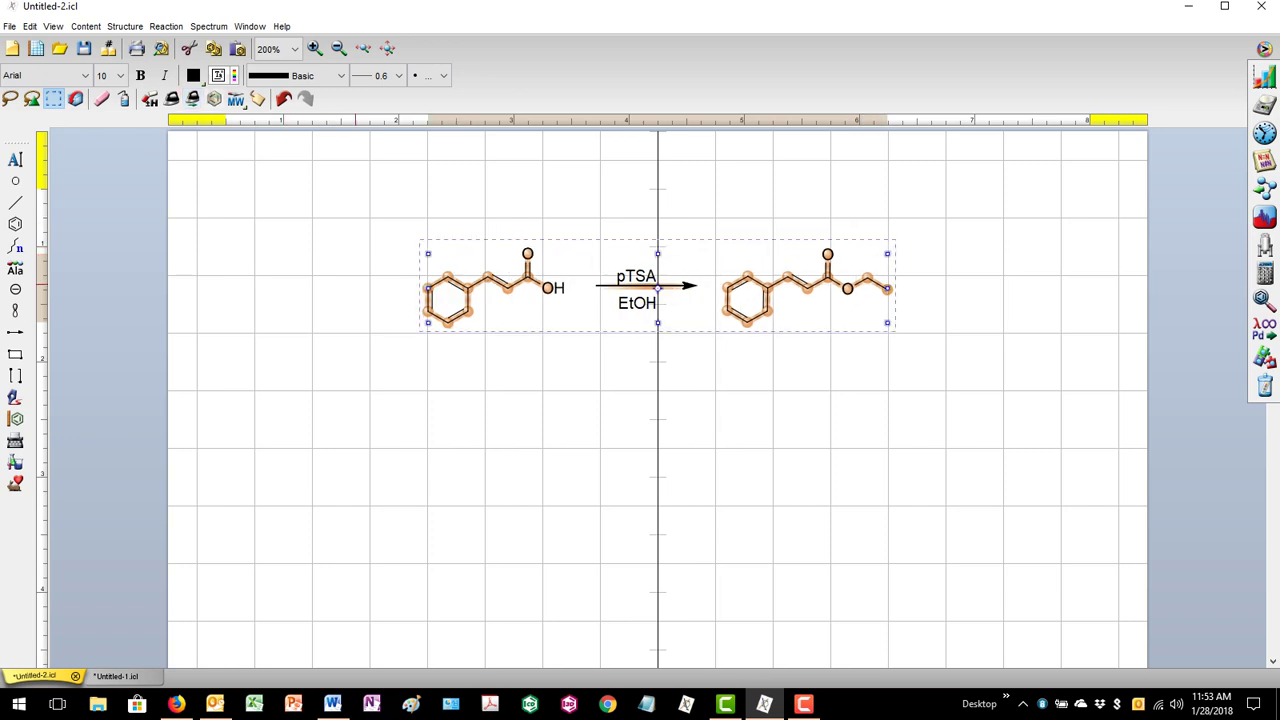
click(421, 393)
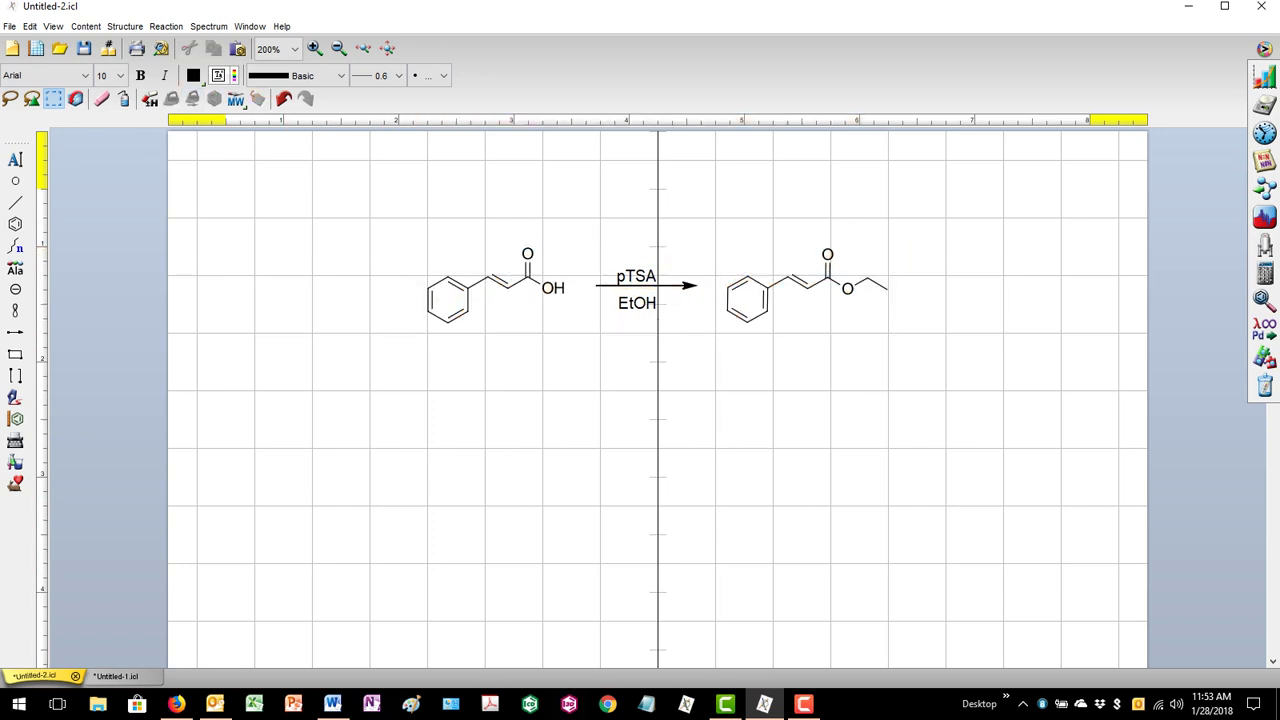
- Switch to the Word document and delete the reaction scheme already embedded in it
click(333, 704)
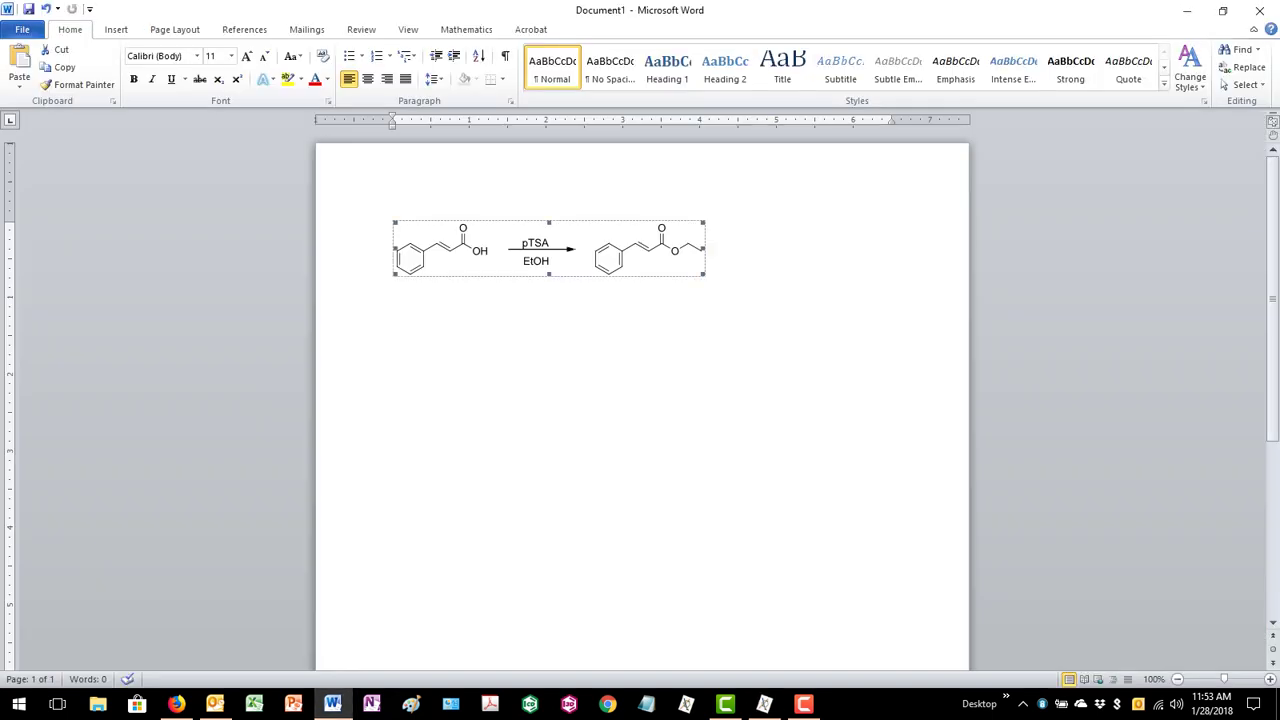
click(718, 250)
click(610, 255)
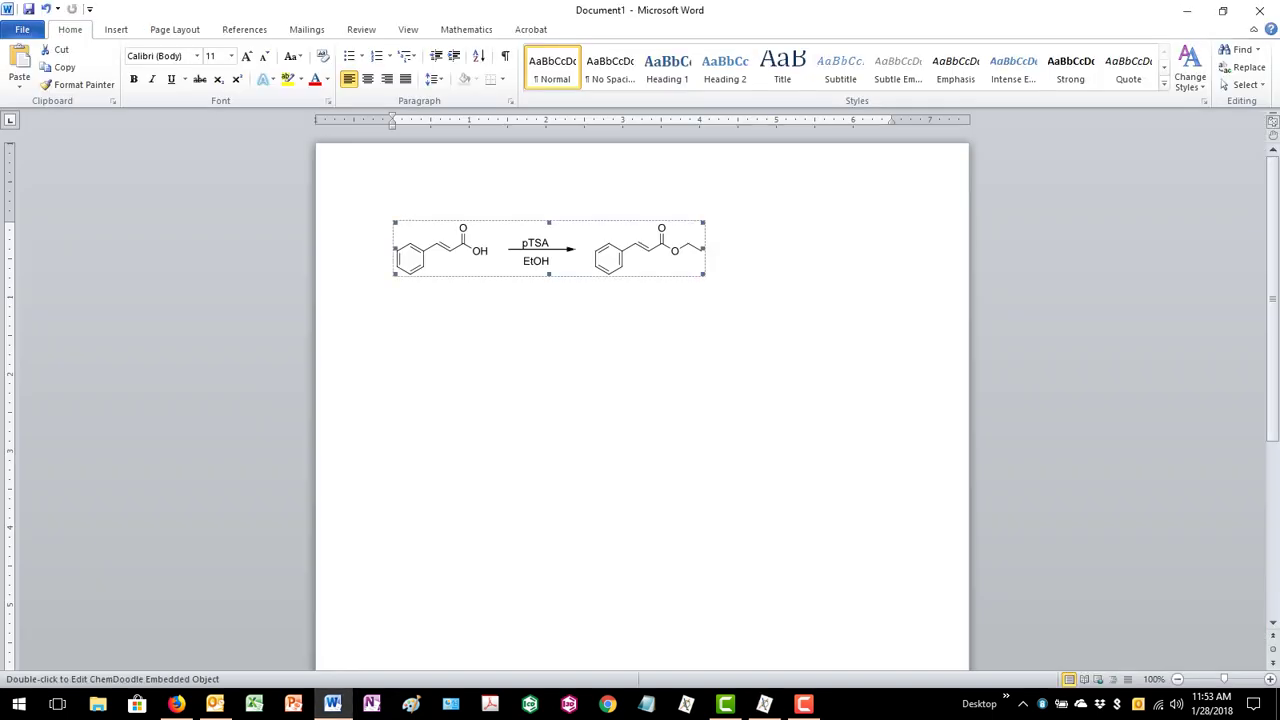
click(718, 260)
key(Delete)
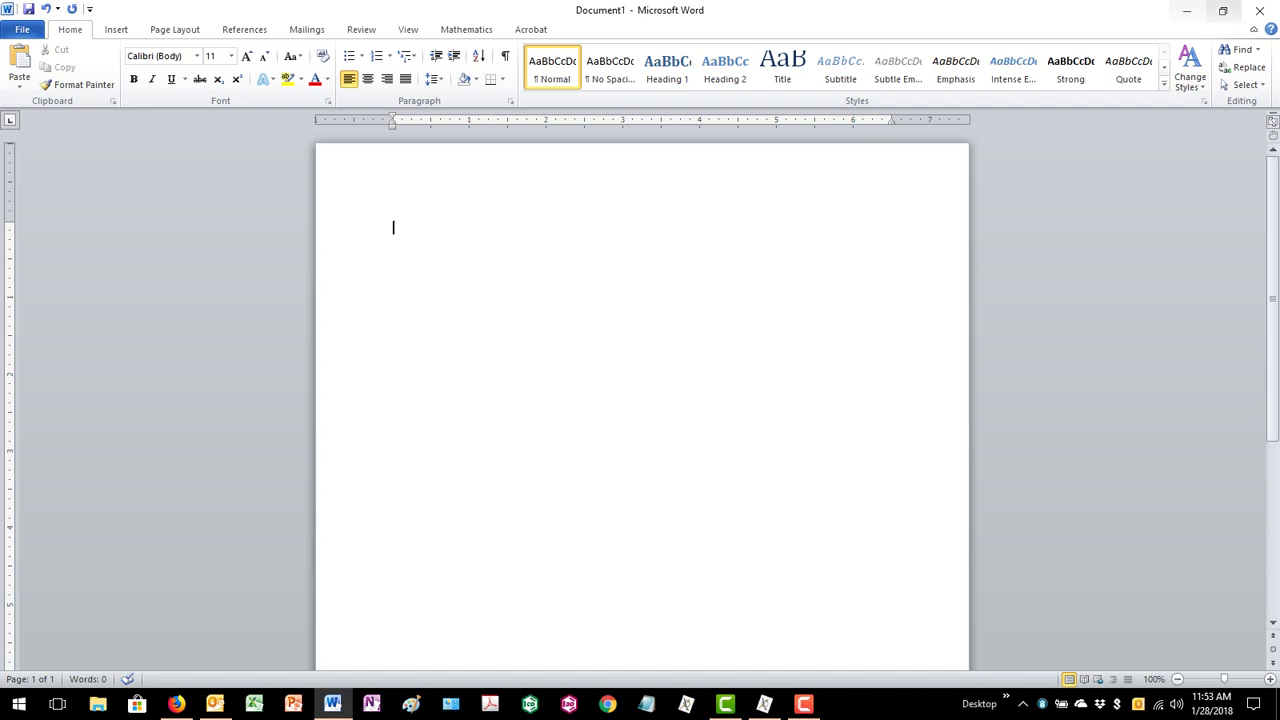
- Copy the complete reaction scheme from ChemDoodle into the Word document, and open the embedded object for editing in ChemDoodle
click(1223, 11)
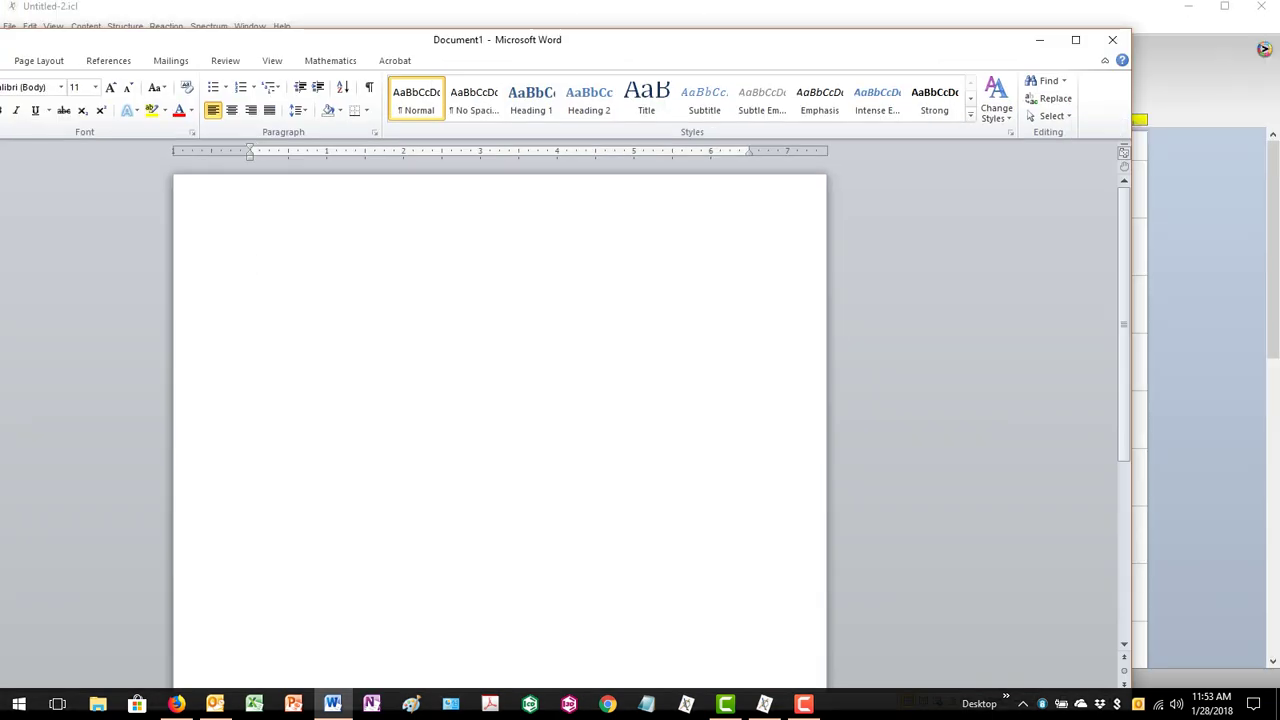
click(1200, 200)
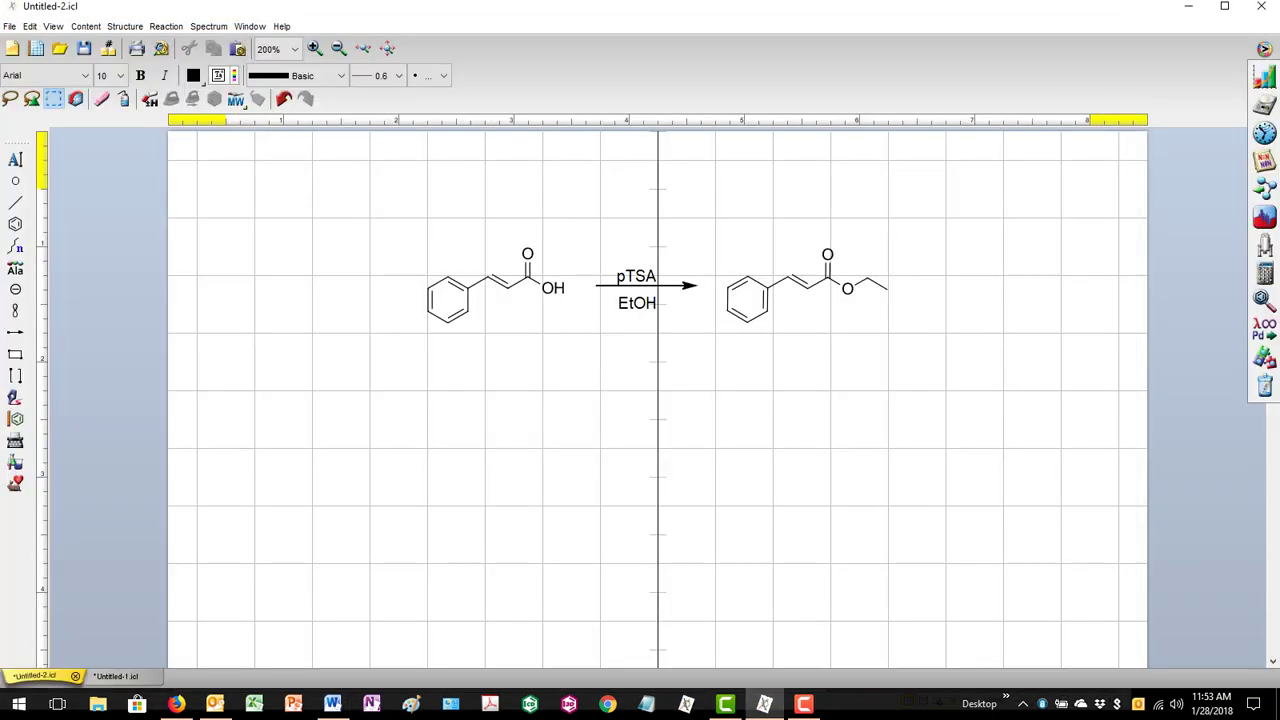
drag(391, 200, 929, 406)
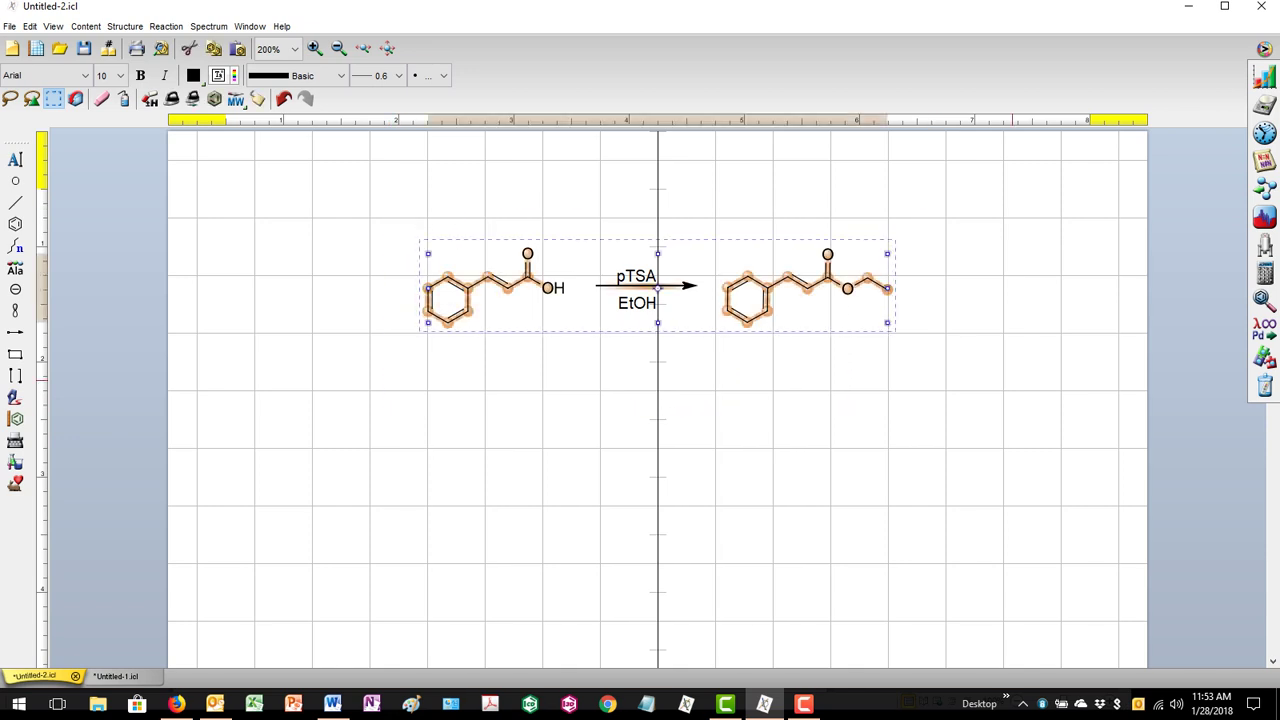
key(alt+Tab)
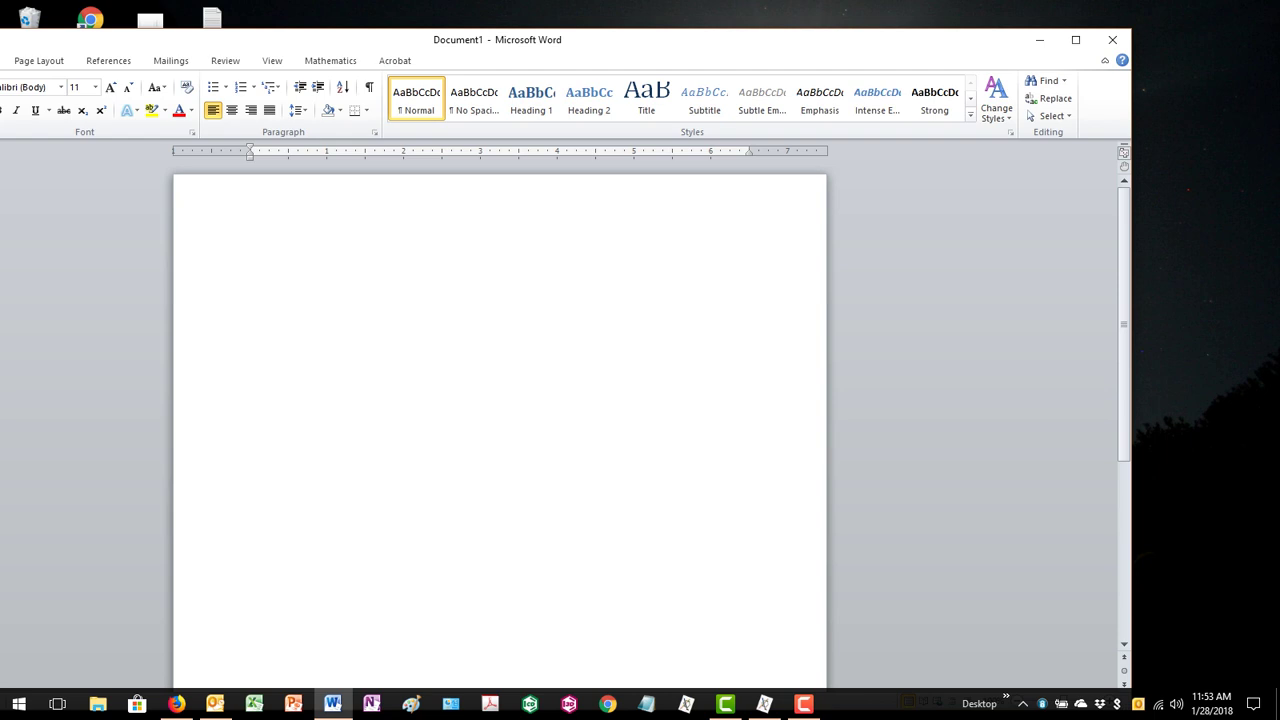
key(ctrl+v)
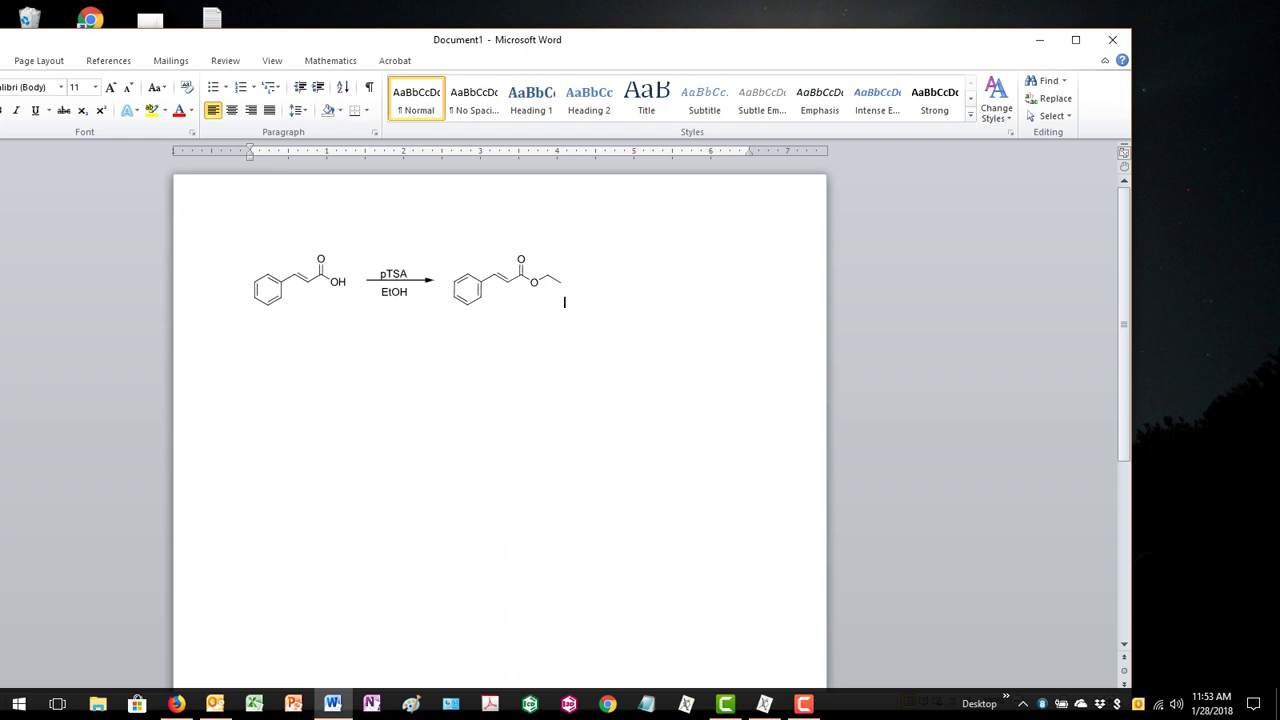
click(407, 281)
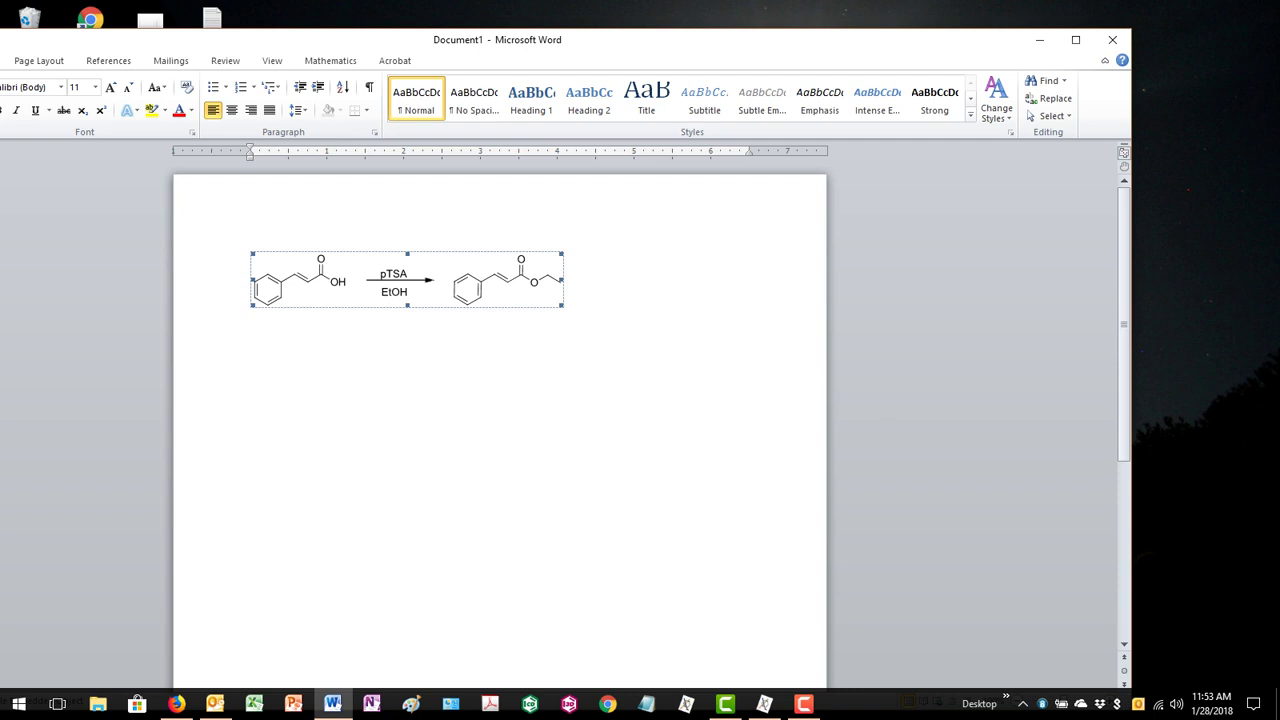
double_click(407, 281)
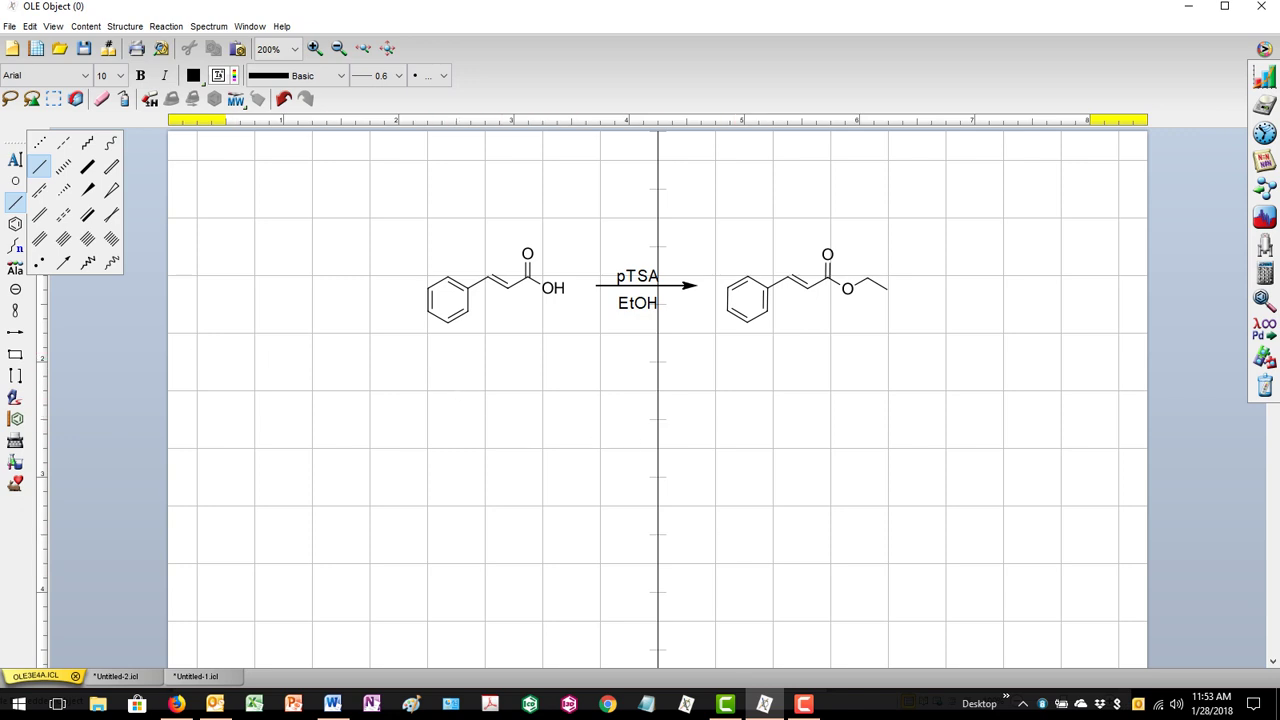
- Try placing a negative charge on the hydroxyl oxygen of the cinnamic acid, and undo it
mouse_move(15, 311)
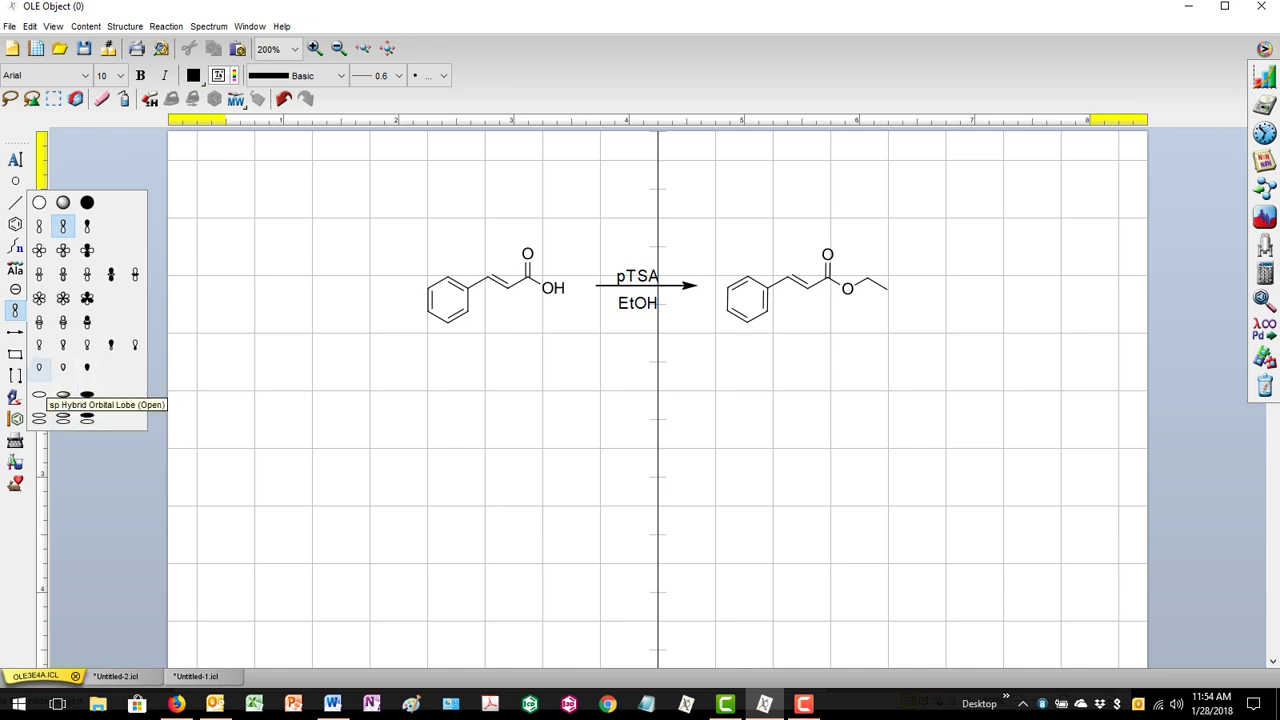
click(15, 289)
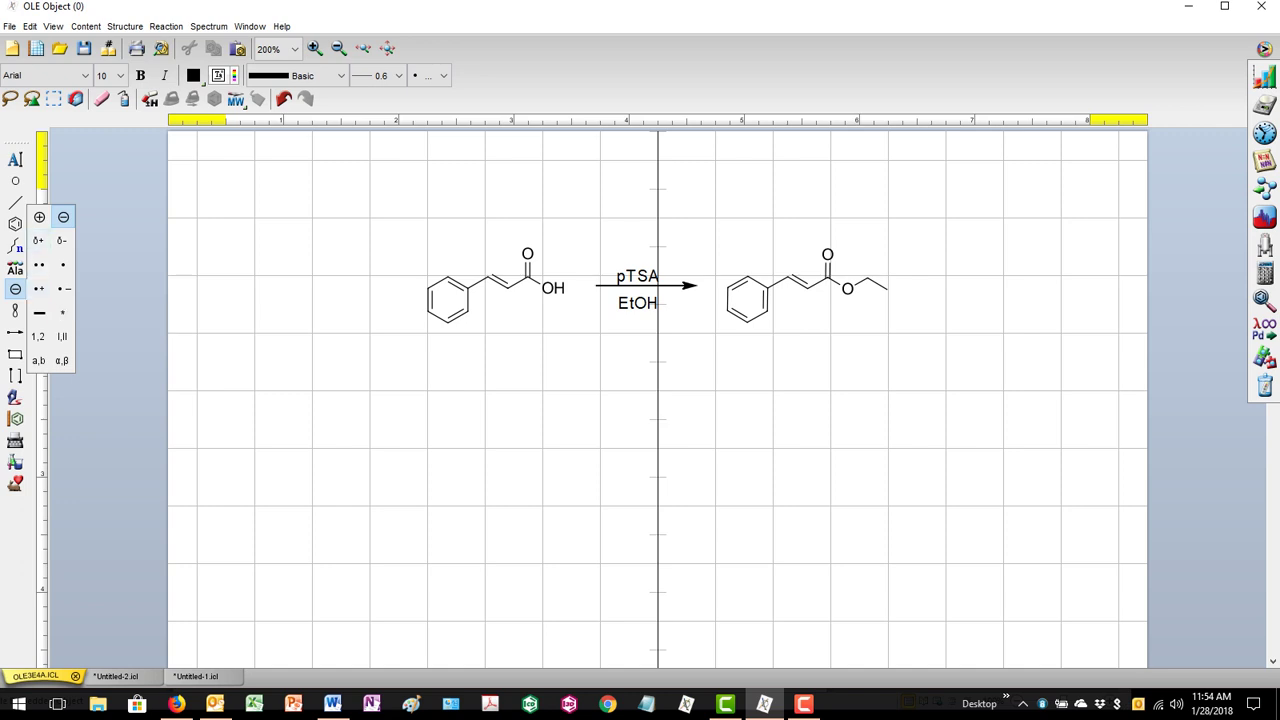
click(39, 217)
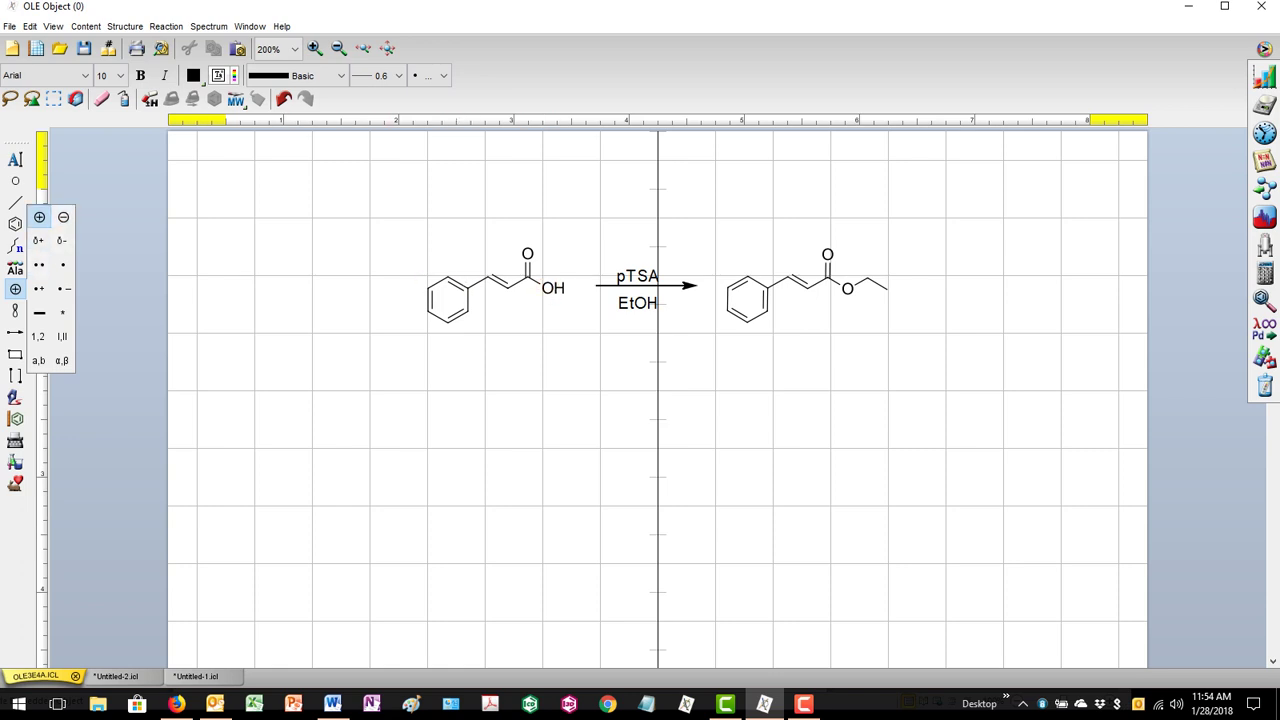
click(63, 217)
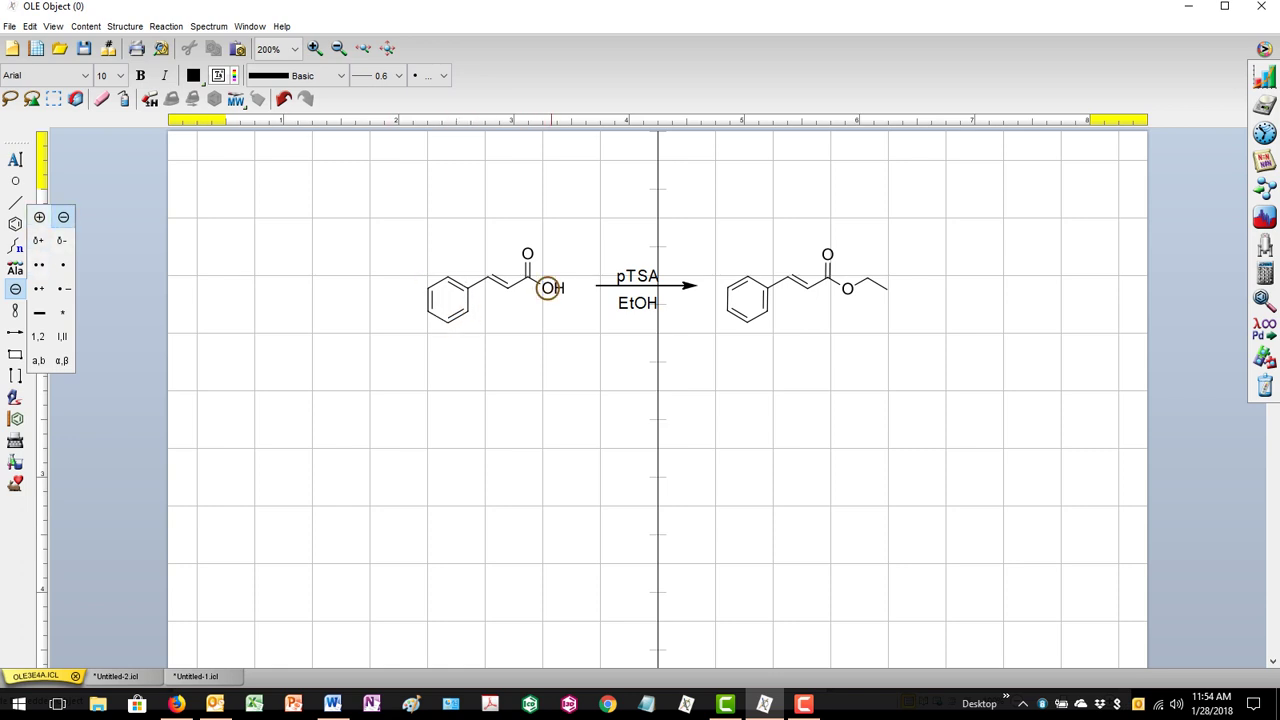
click(547, 288)
key(ctrl+z)
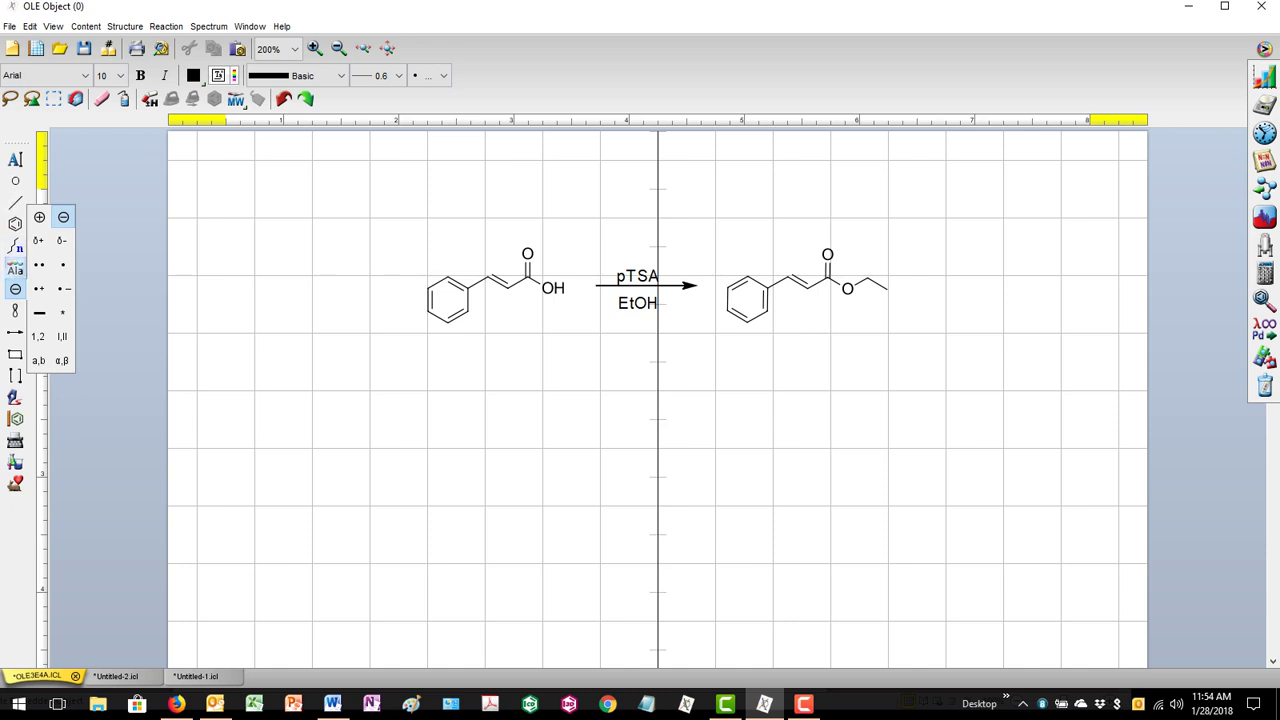
- Examine the laboratory glassware templates, close them, and look over the available elements and text tools
click(15, 268)
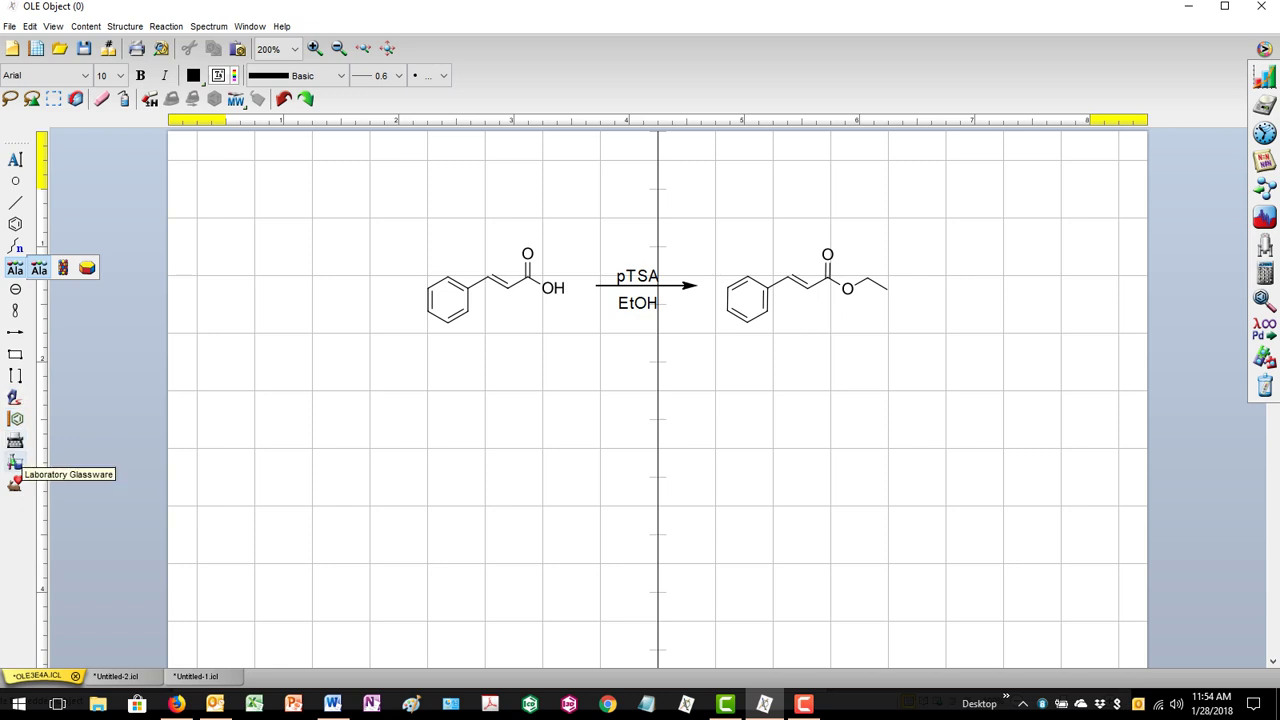
click(14, 462)
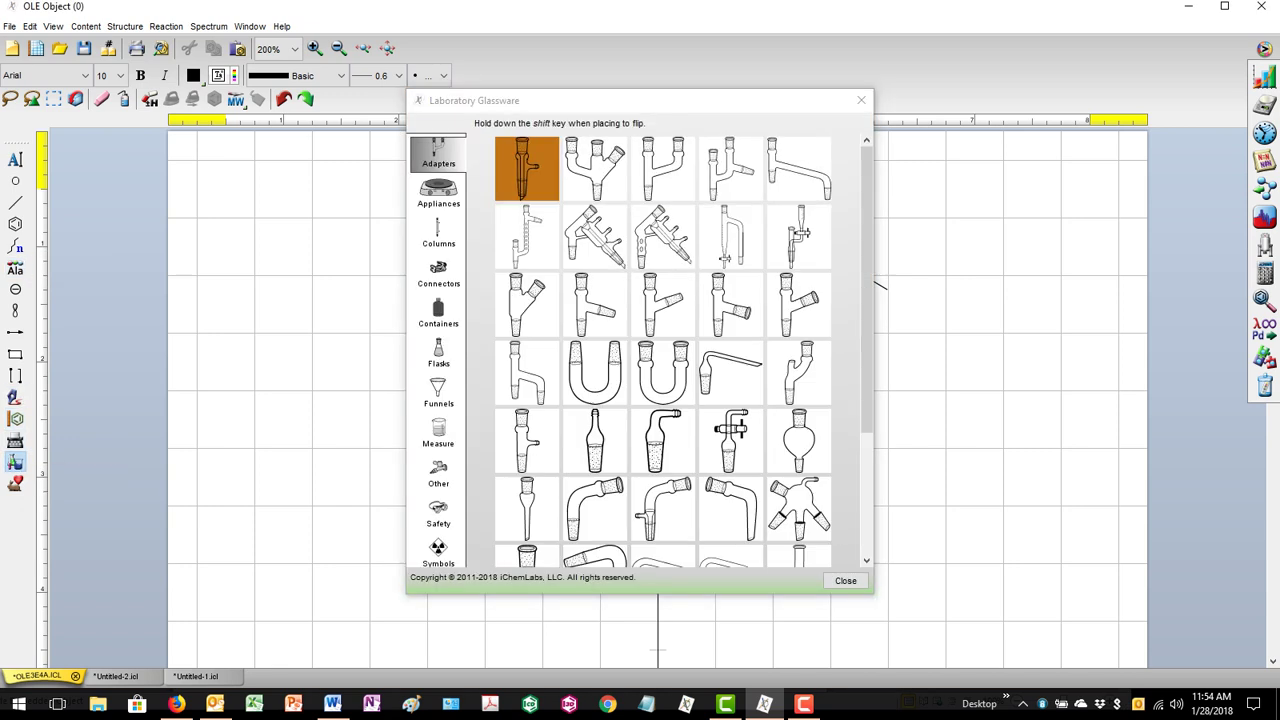
click(861, 100)
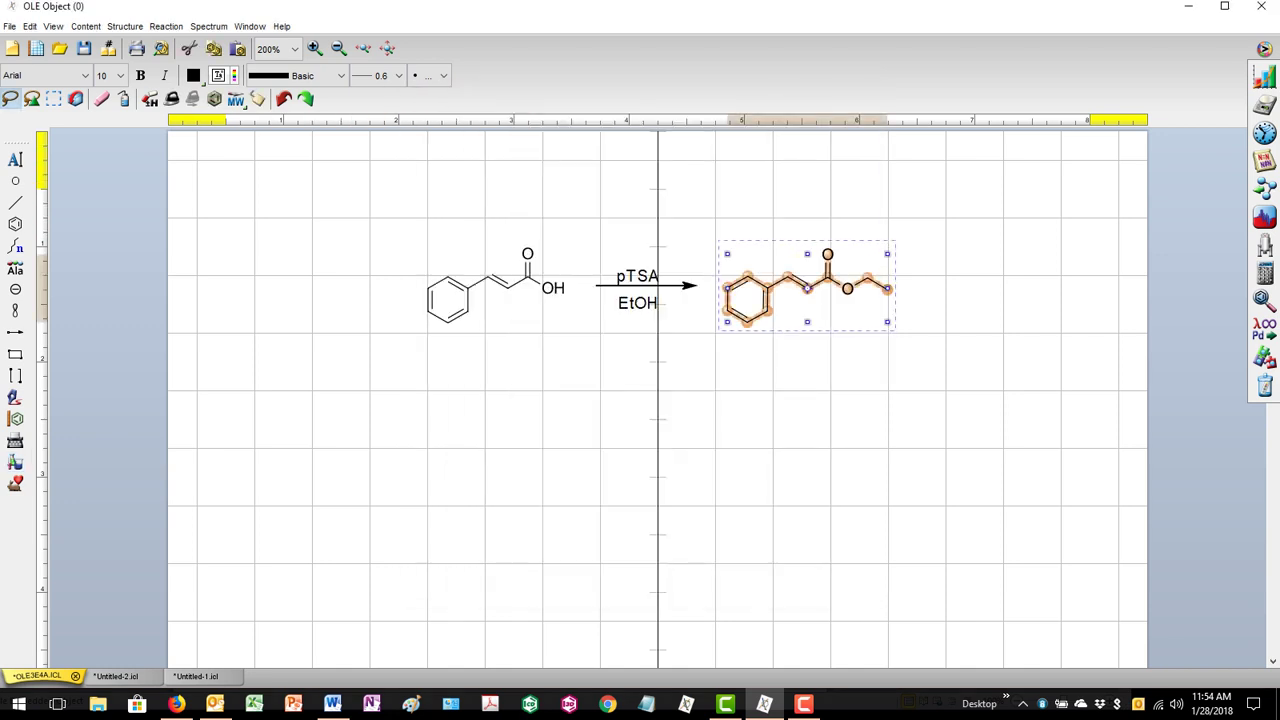
click(15, 181)
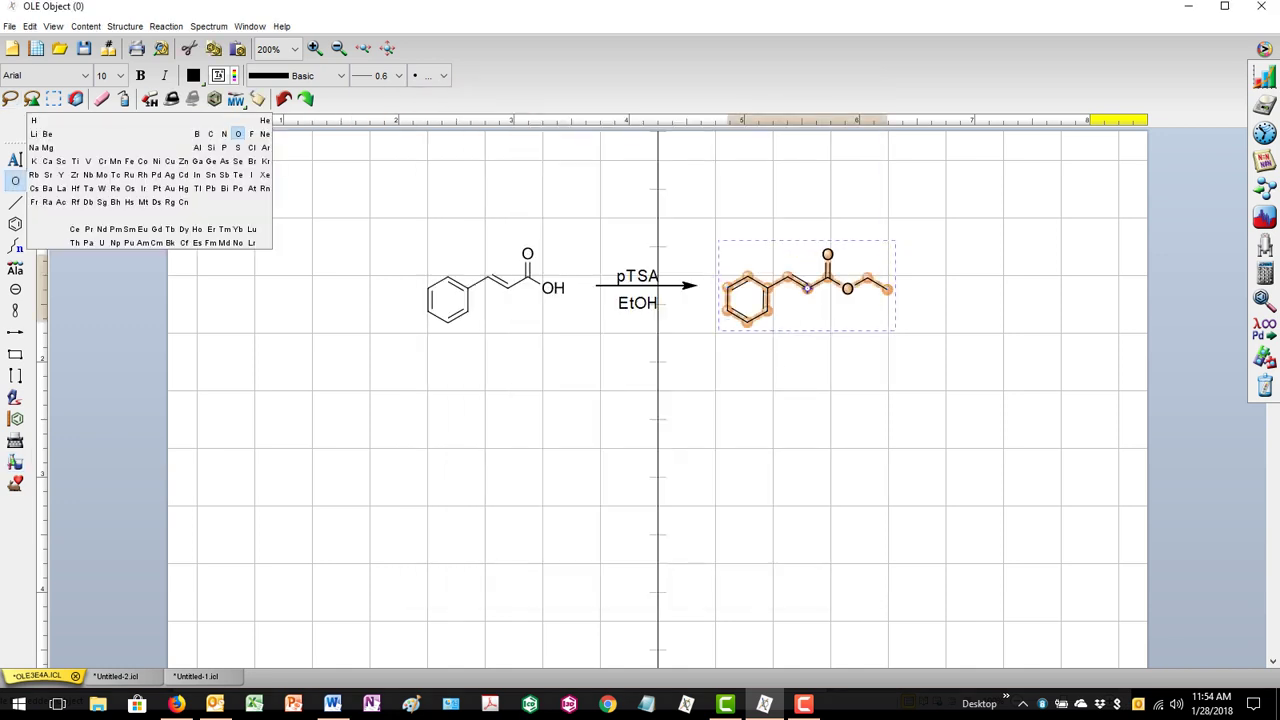
mouse_move(15, 160)
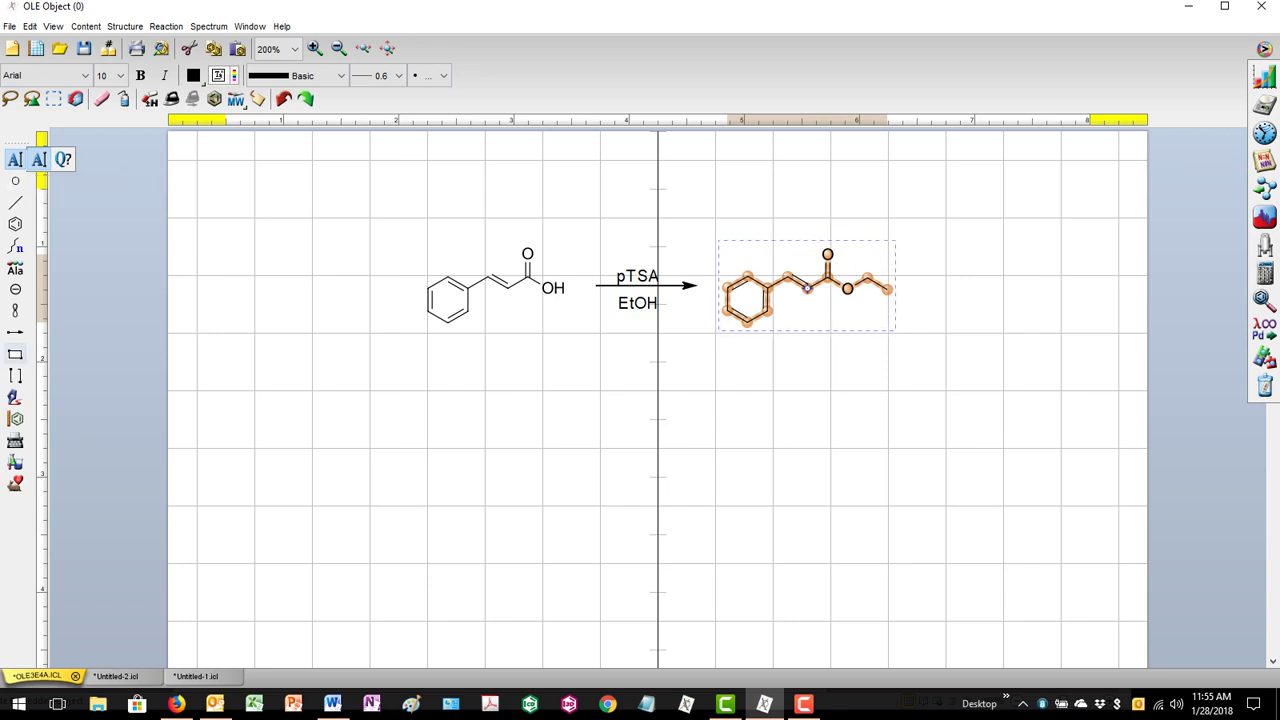
- Try drawing a rectangle about 1 inch wide below the ester product, with a three-carbon single-bond chain inside it
click(15, 354)
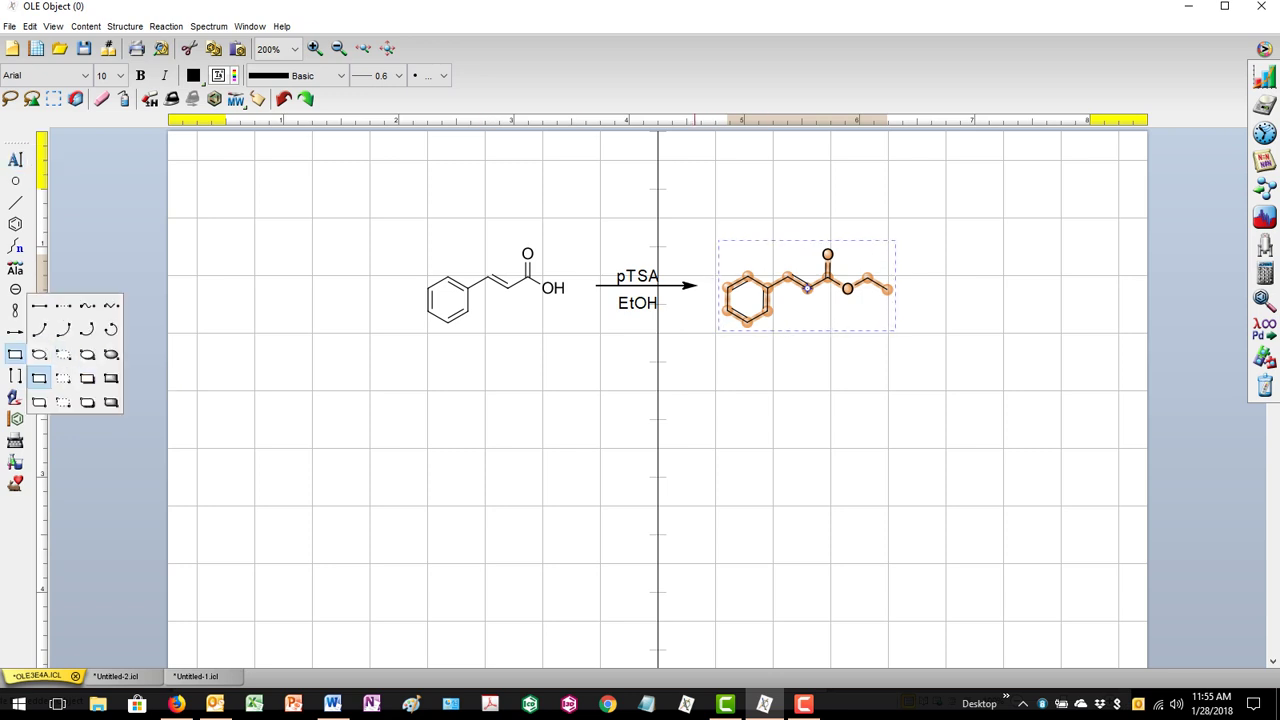
drag(679, 370, 801, 445)
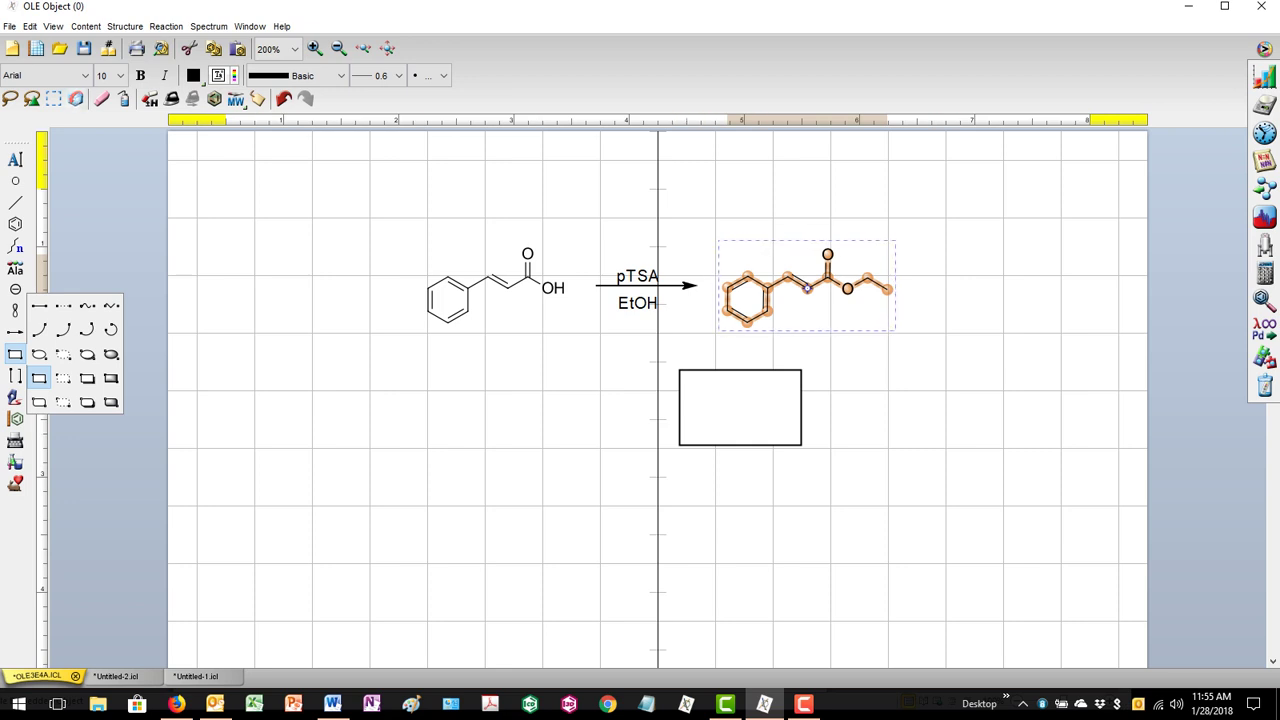
click(15, 202)
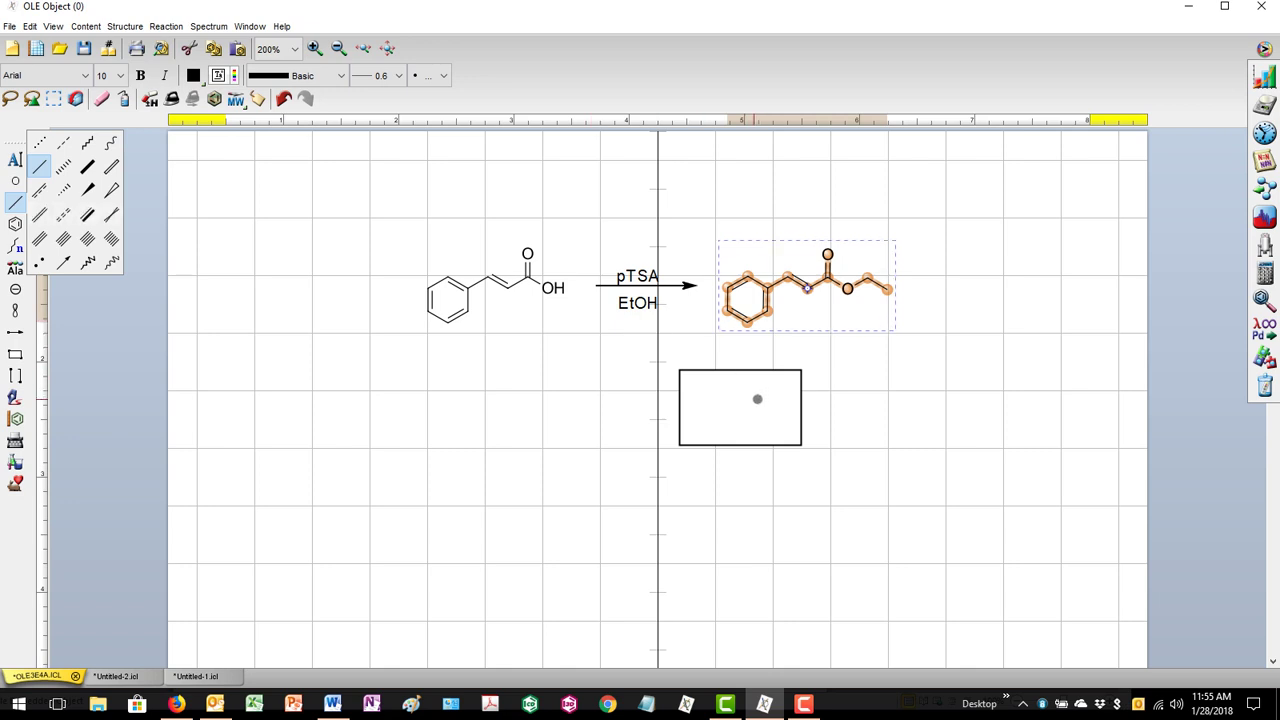
click(739, 407)
mouse_move(739, 407)
mouse_down()
mouse_move(759, 396)
mouse_move(719, 396)
mouse_up()
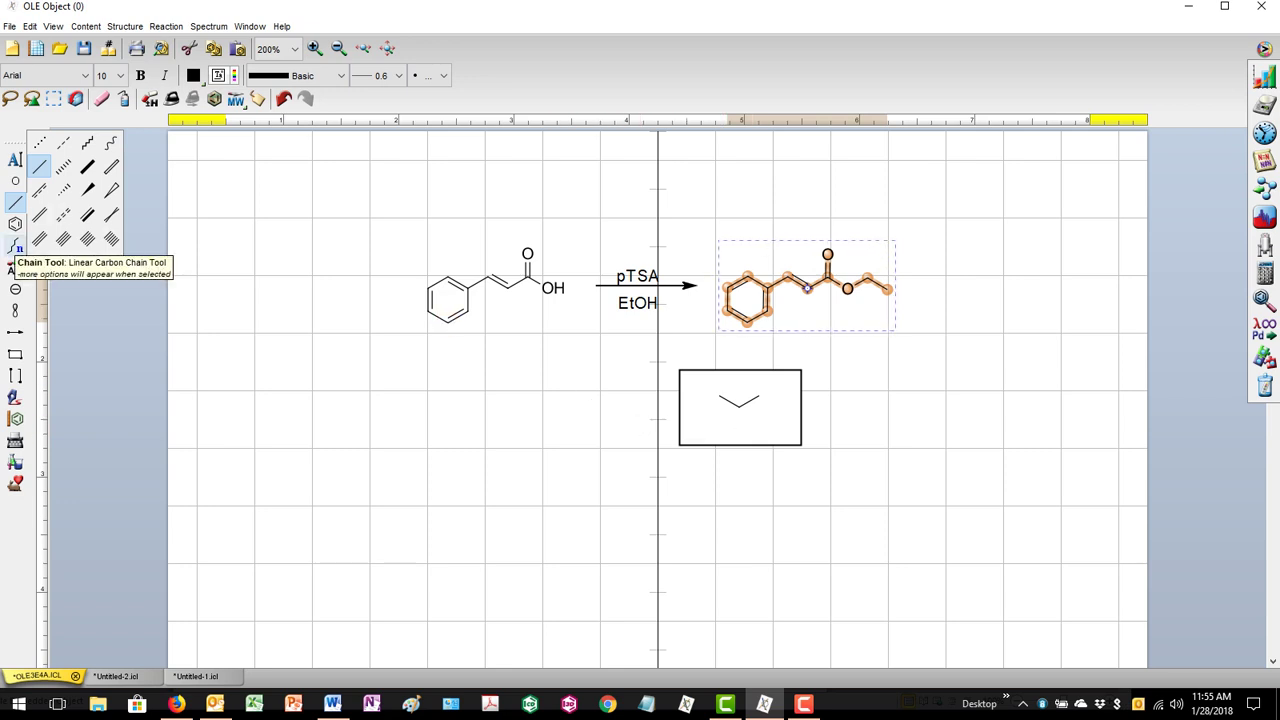
- Try extending the ester's ethyl end with the linear carbon chain tool, and undo the extension
click(15, 246)
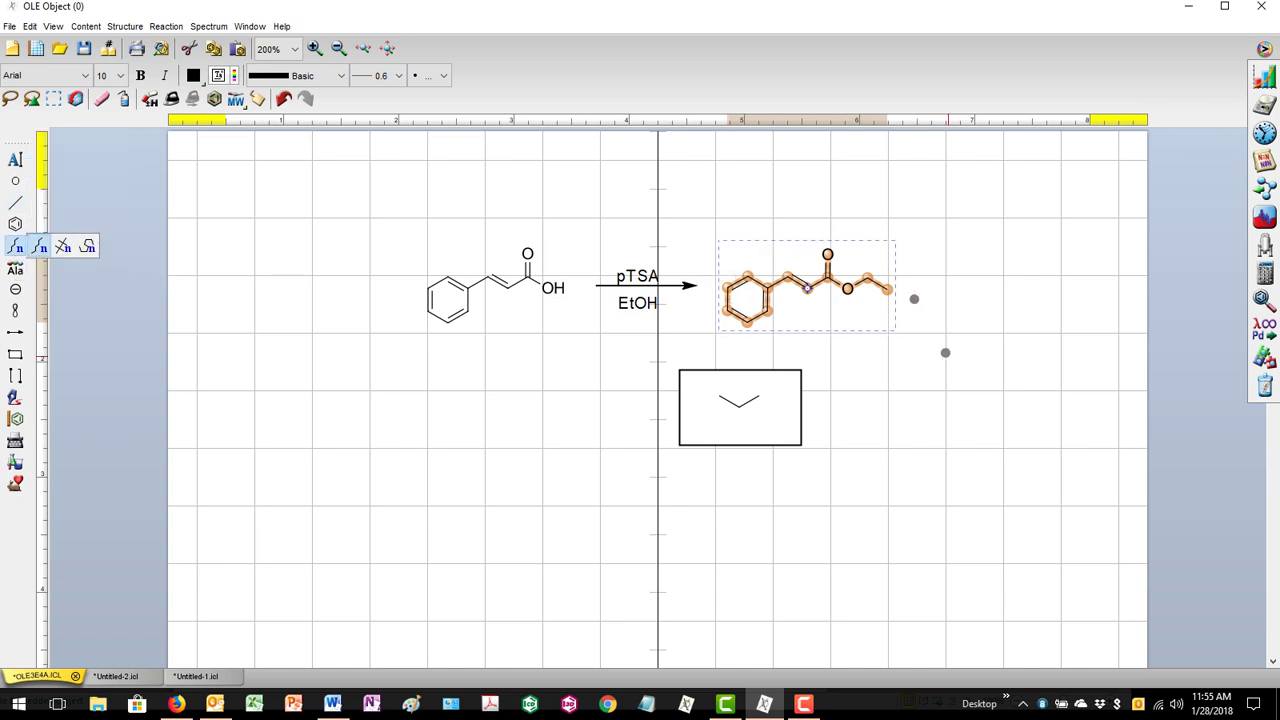
key(ctrl+z)
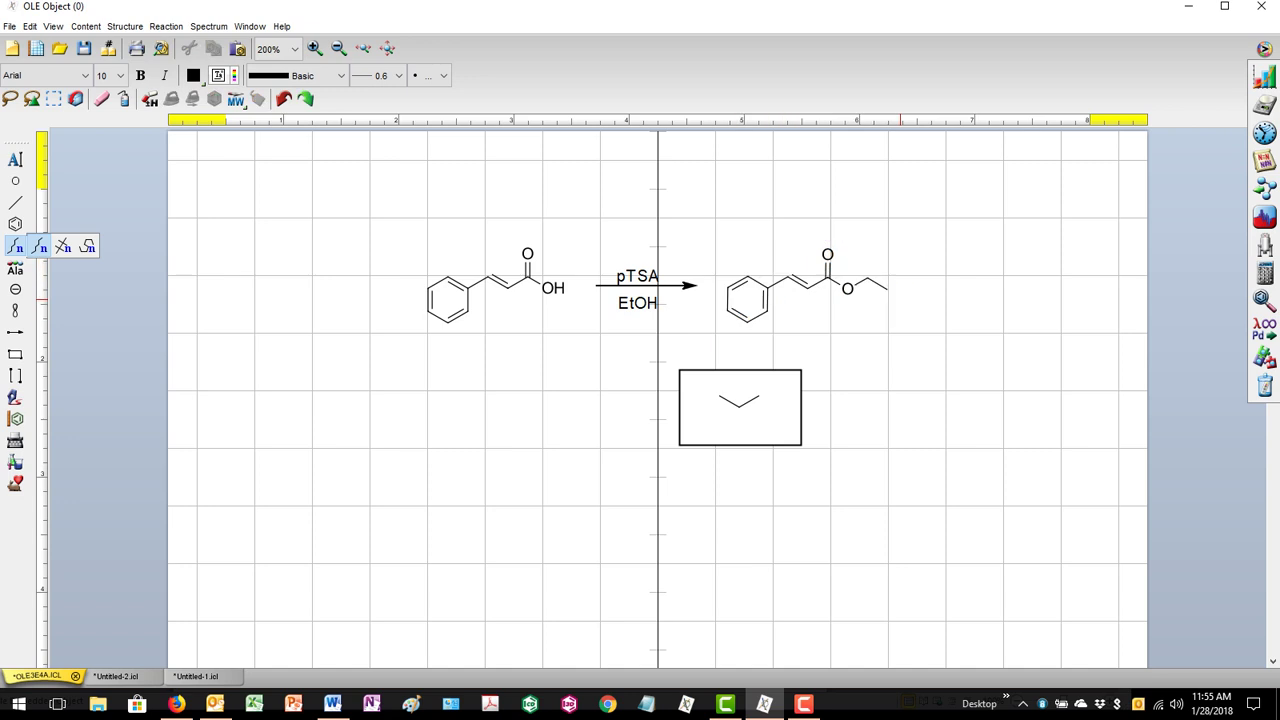
drag(887, 289, 1025, 262)
key(ctrl+z)
- Delete the rectangle below the ester product together with the short carbon chain inside it
click(53, 98)
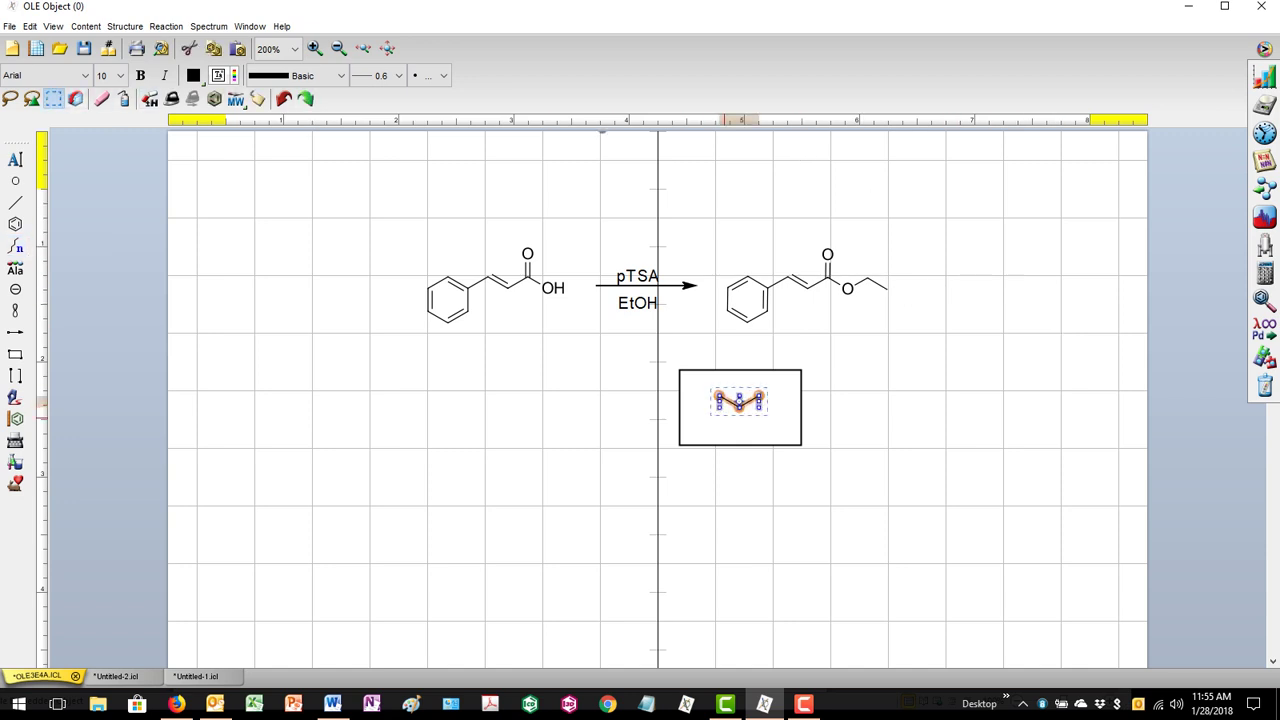
drag(652, 345, 831, 459)
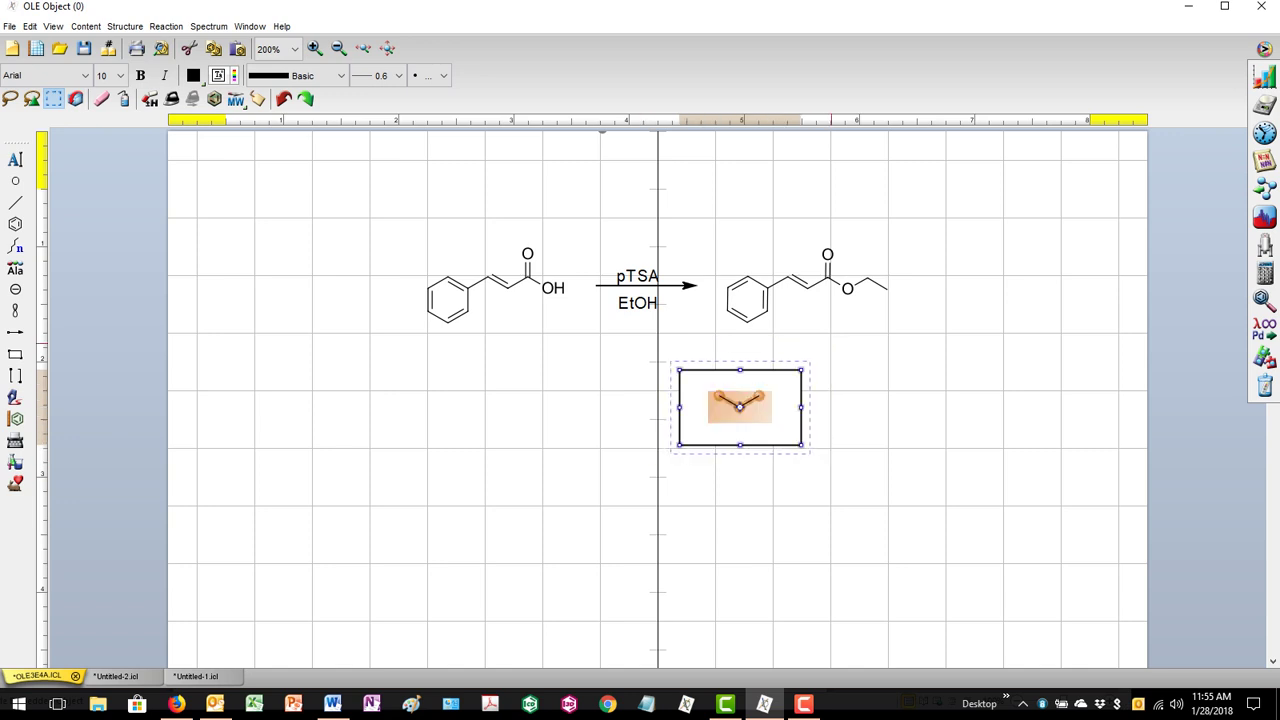
key(Delete)
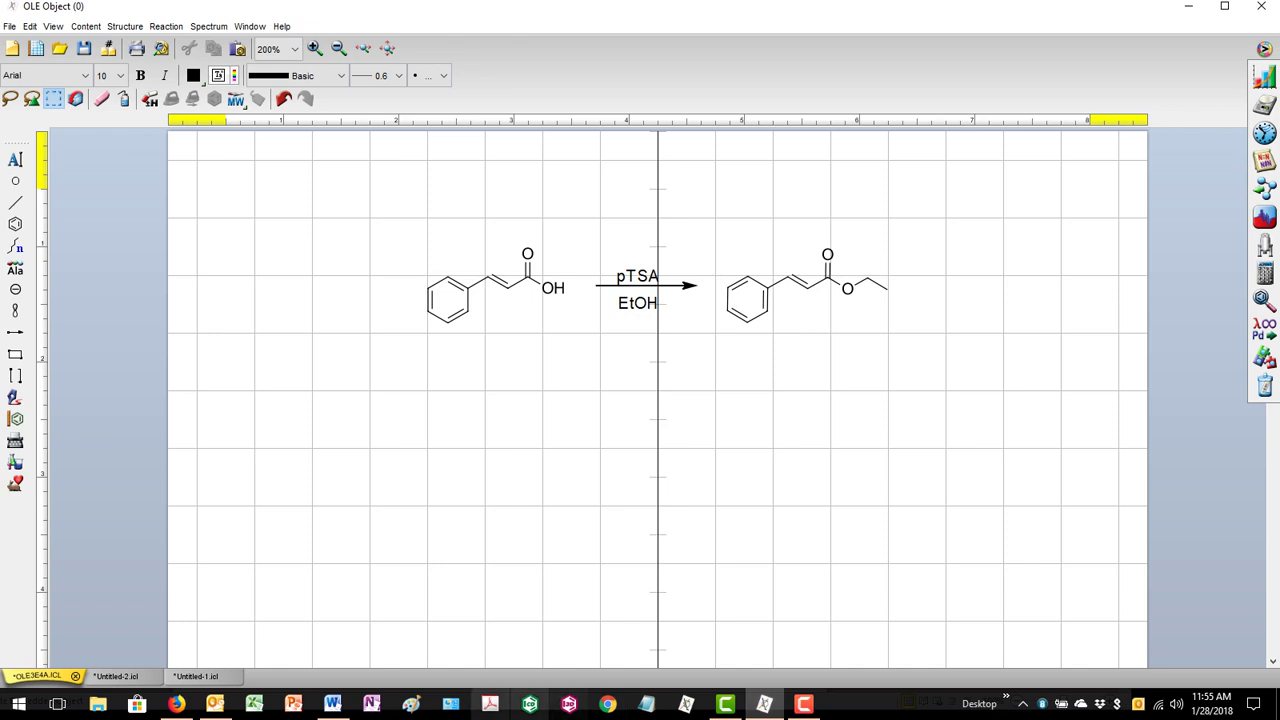
click(333, 704)
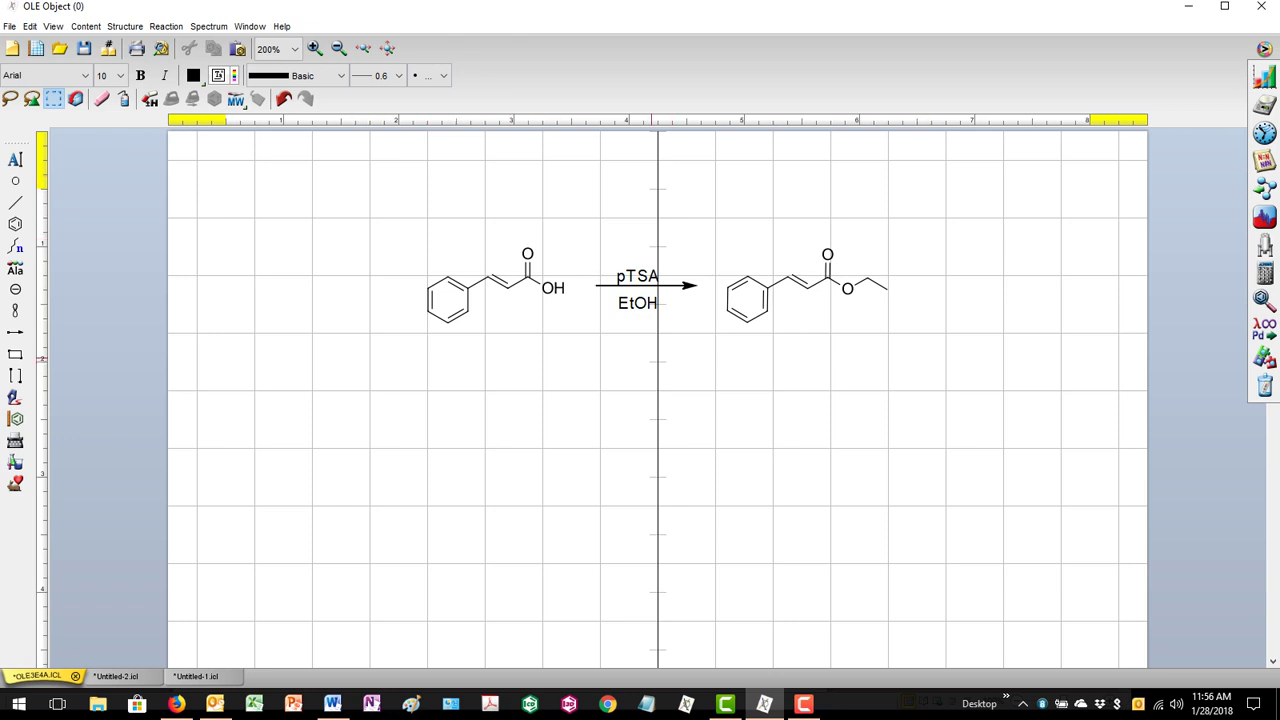
click(53, 26)
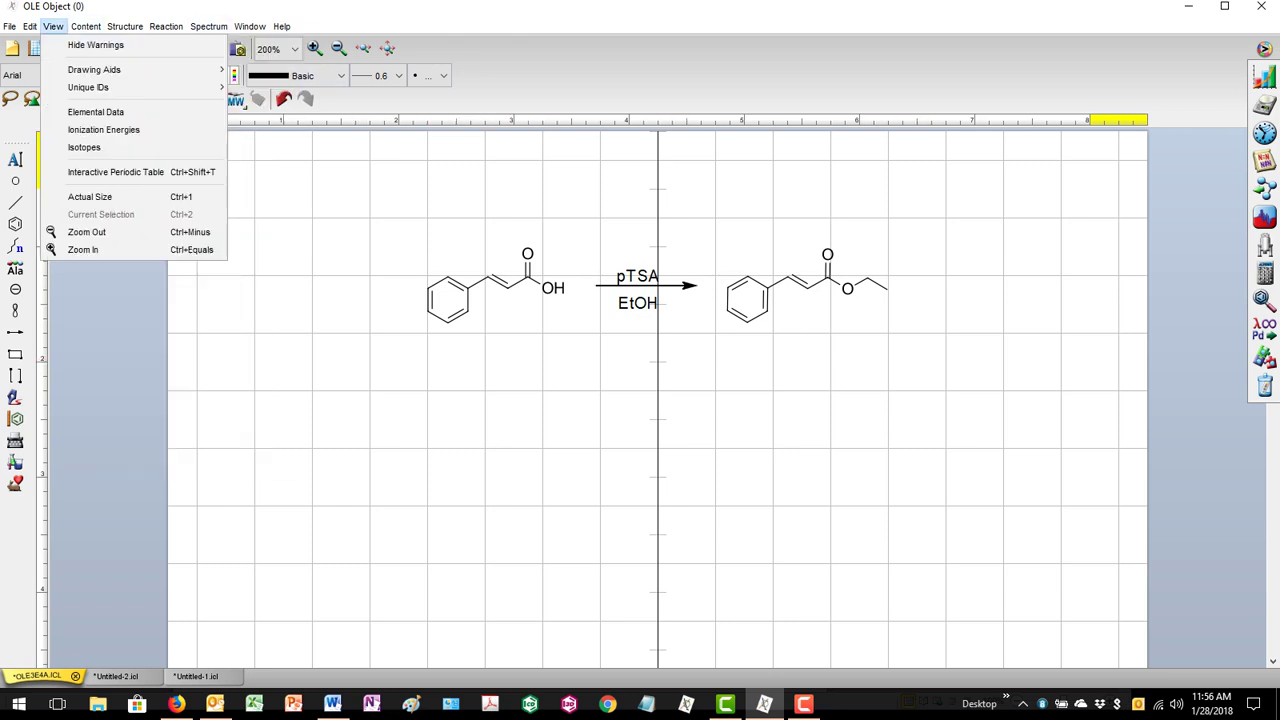
mouse_move(30, 26)
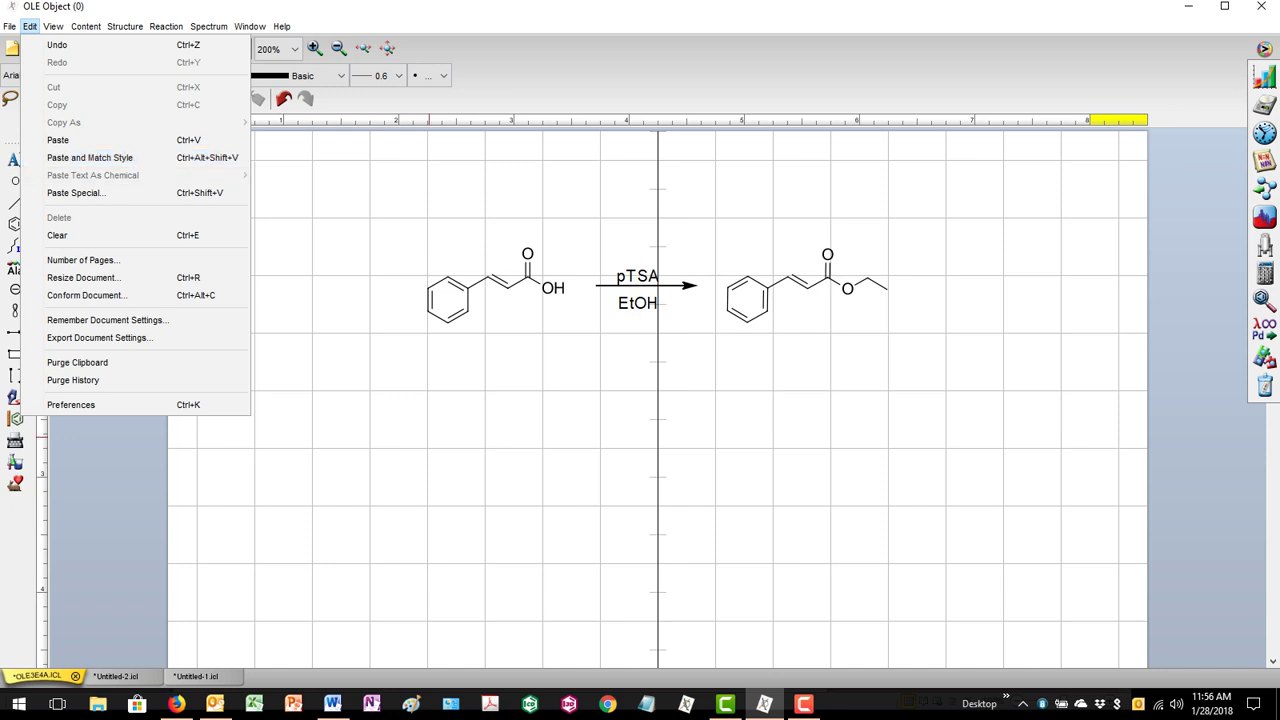
click(356, 371)
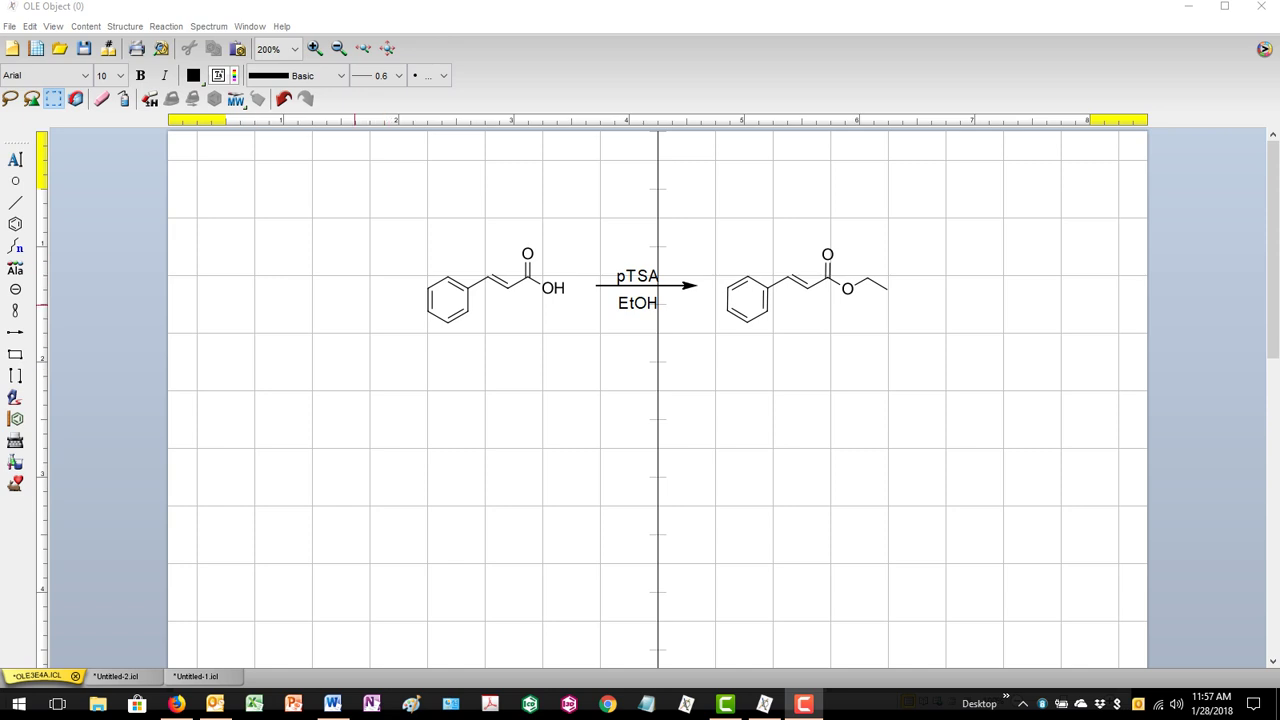
- Generate the IUPAC name of the ester product, read it, and dismiss the result
drag(720, 334, 738, 319)
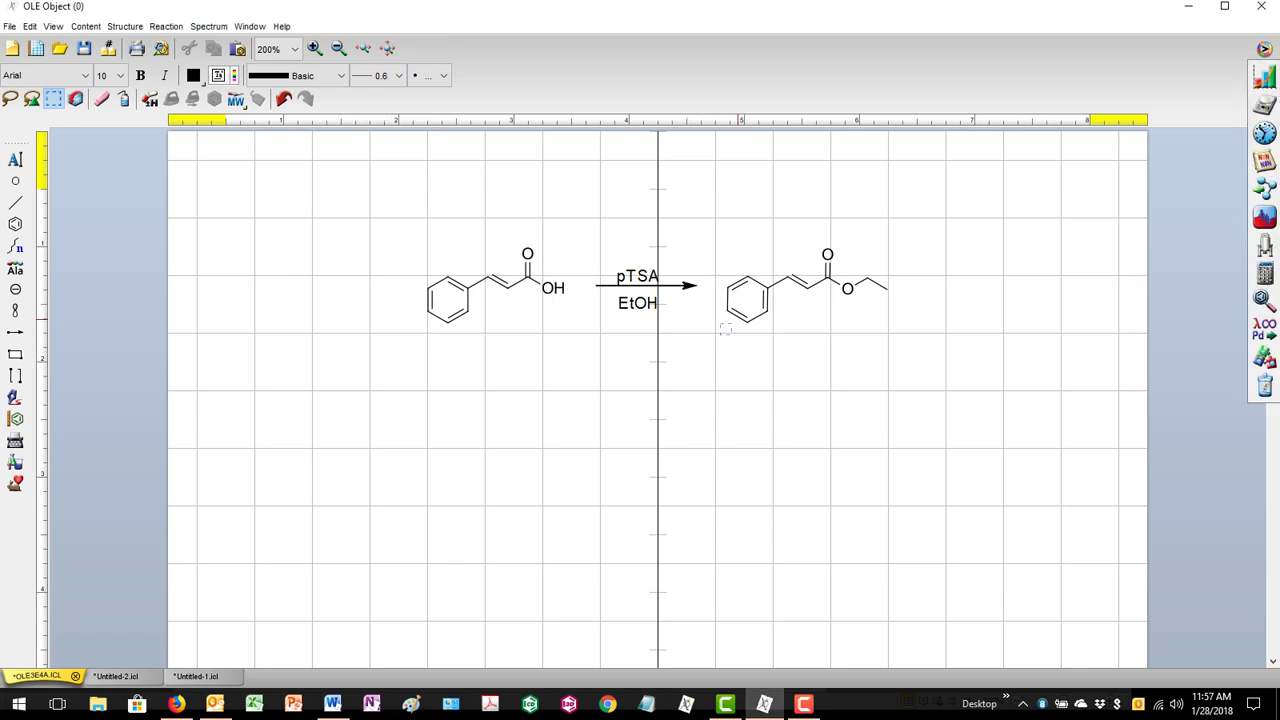
drag(922, 240, 922, 236)
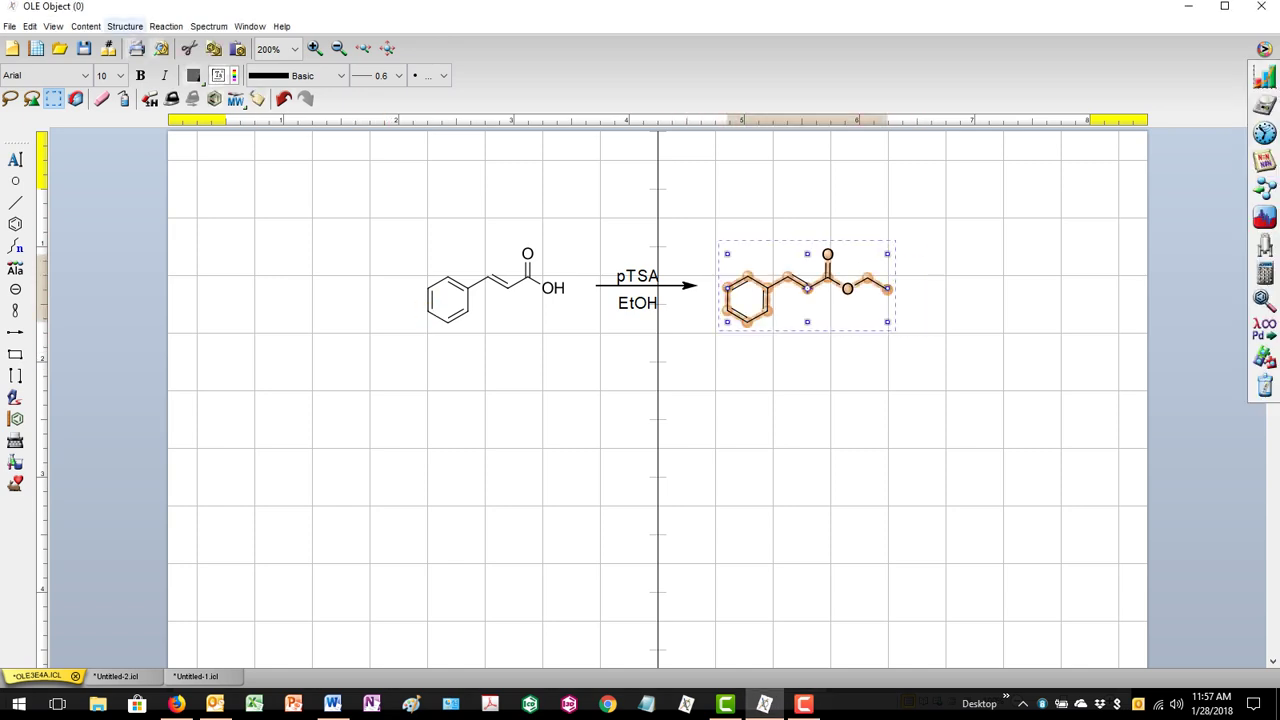
click(125, 27)
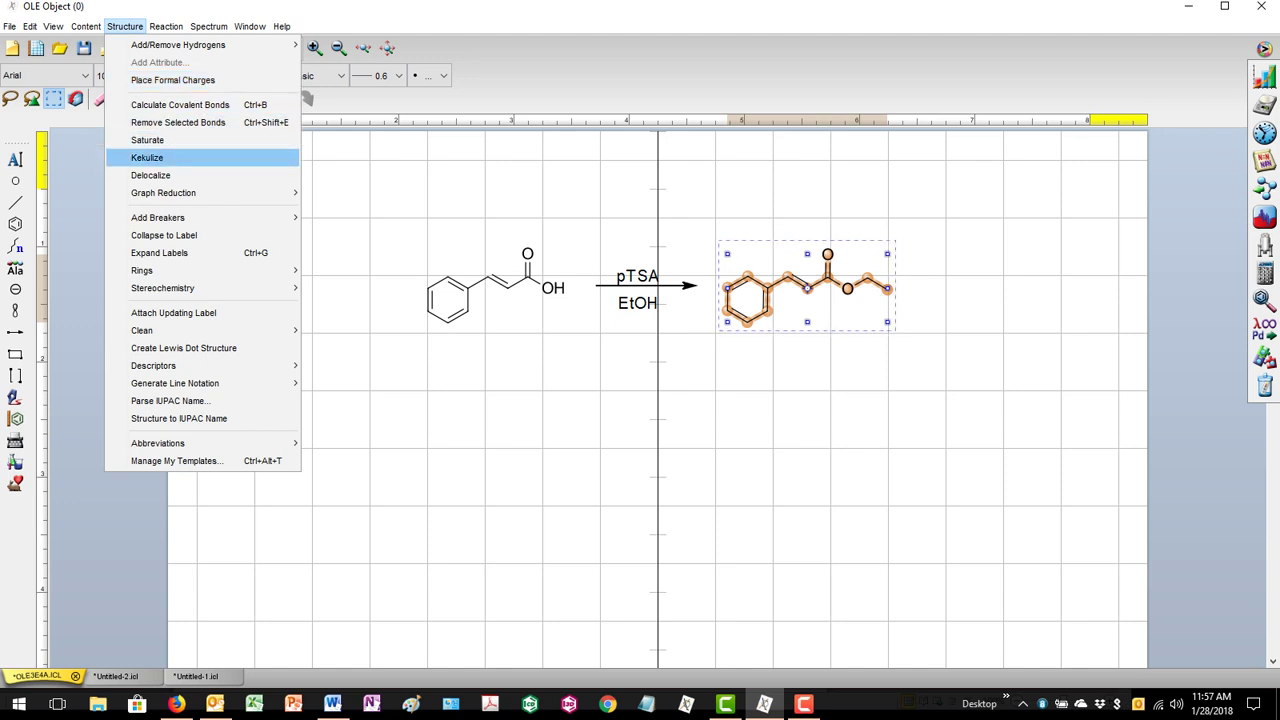
mouse_move(164, 193)
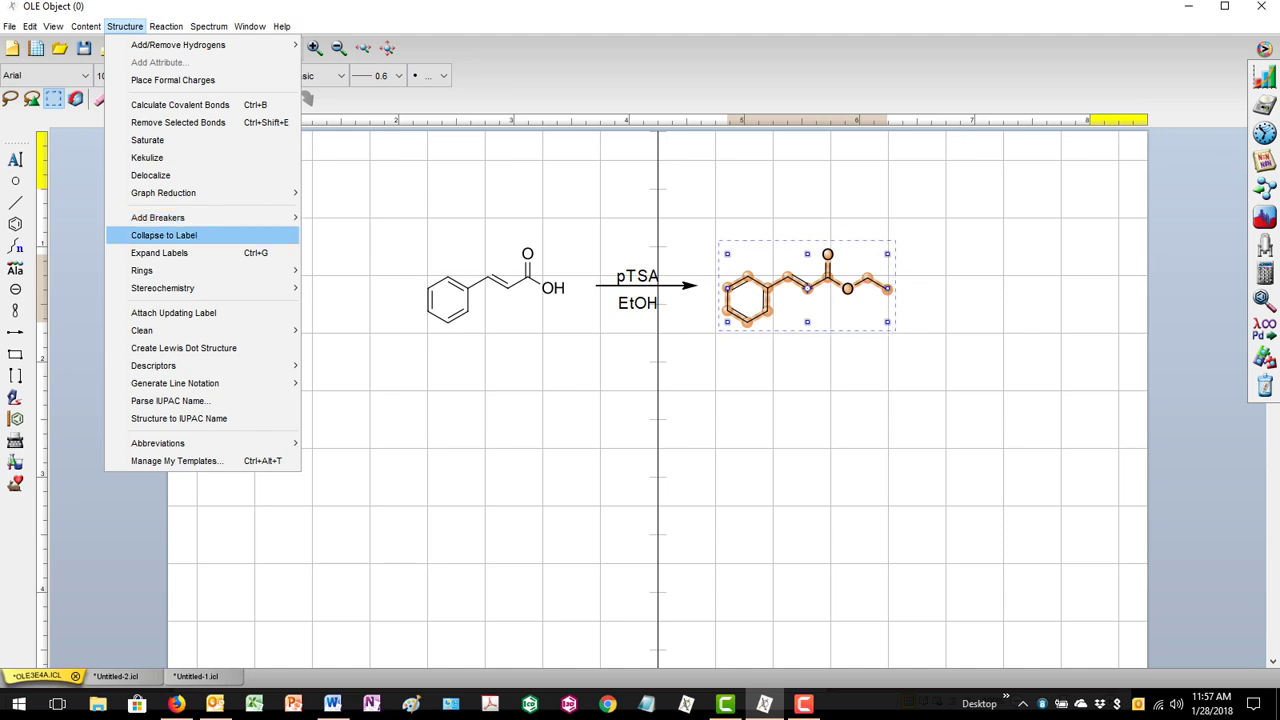
mouse_move(163, 288)
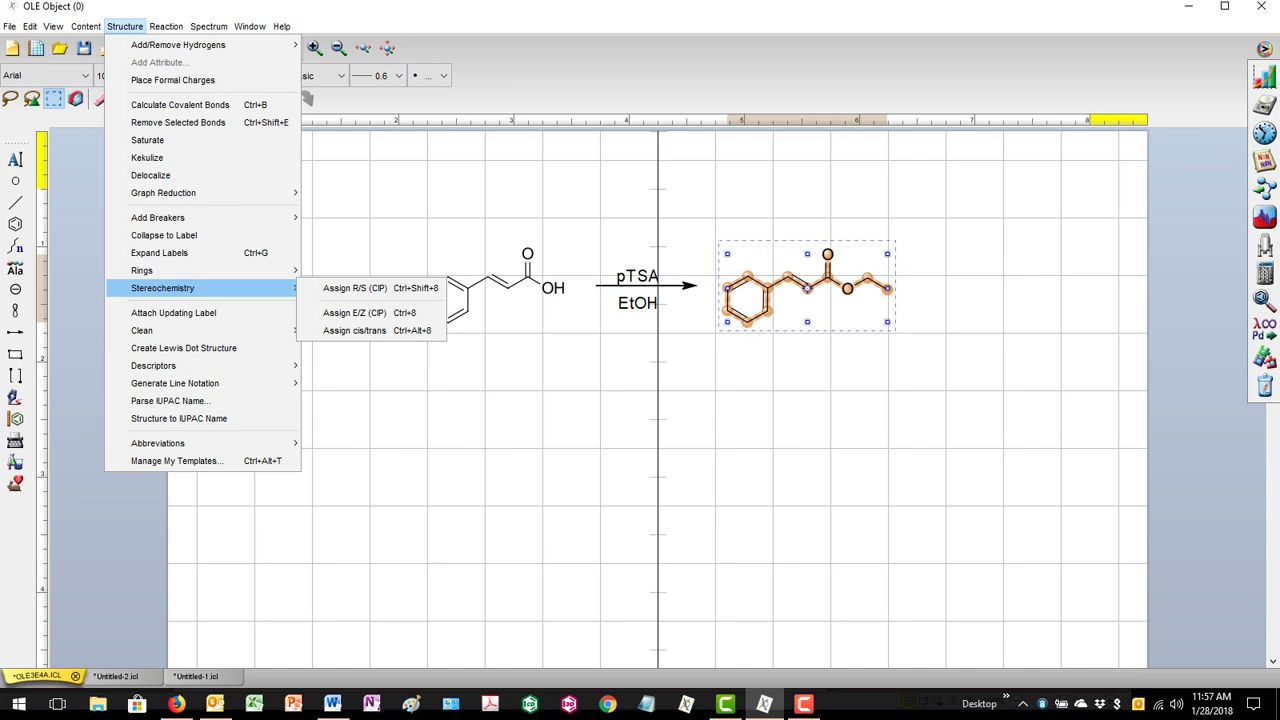
mouse_move(180, 331)
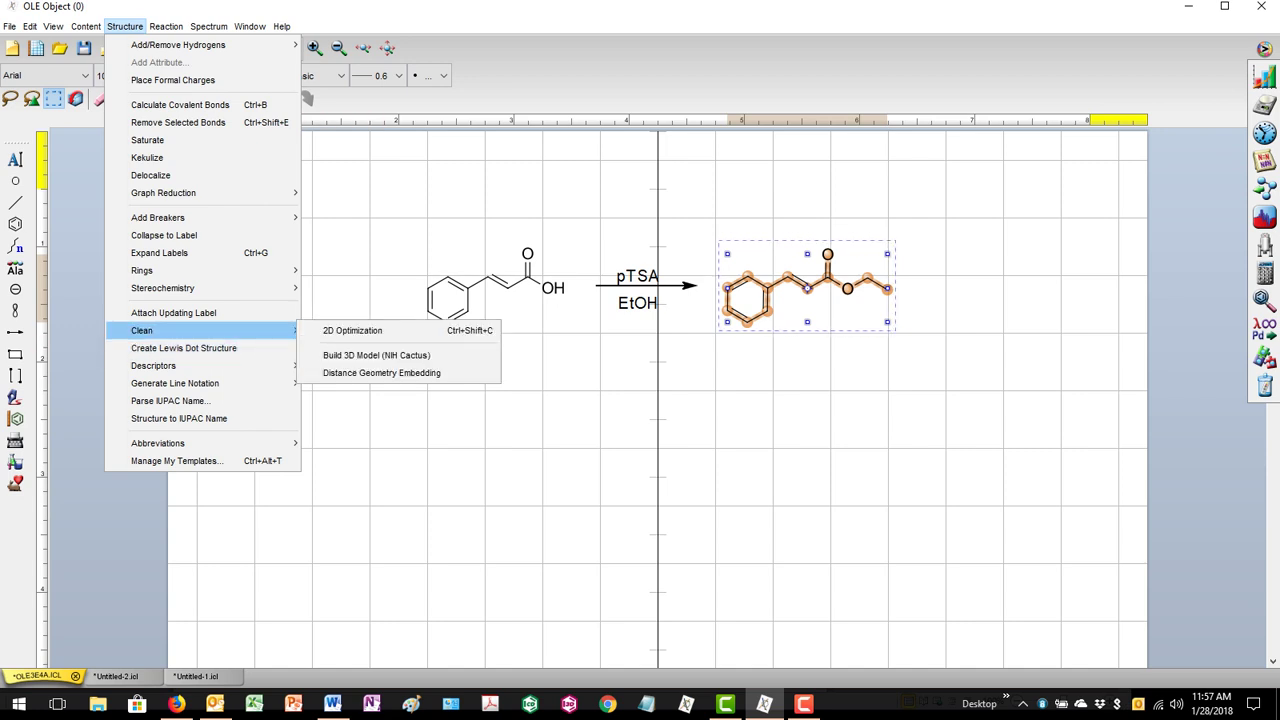
mouse_move(160, 365)
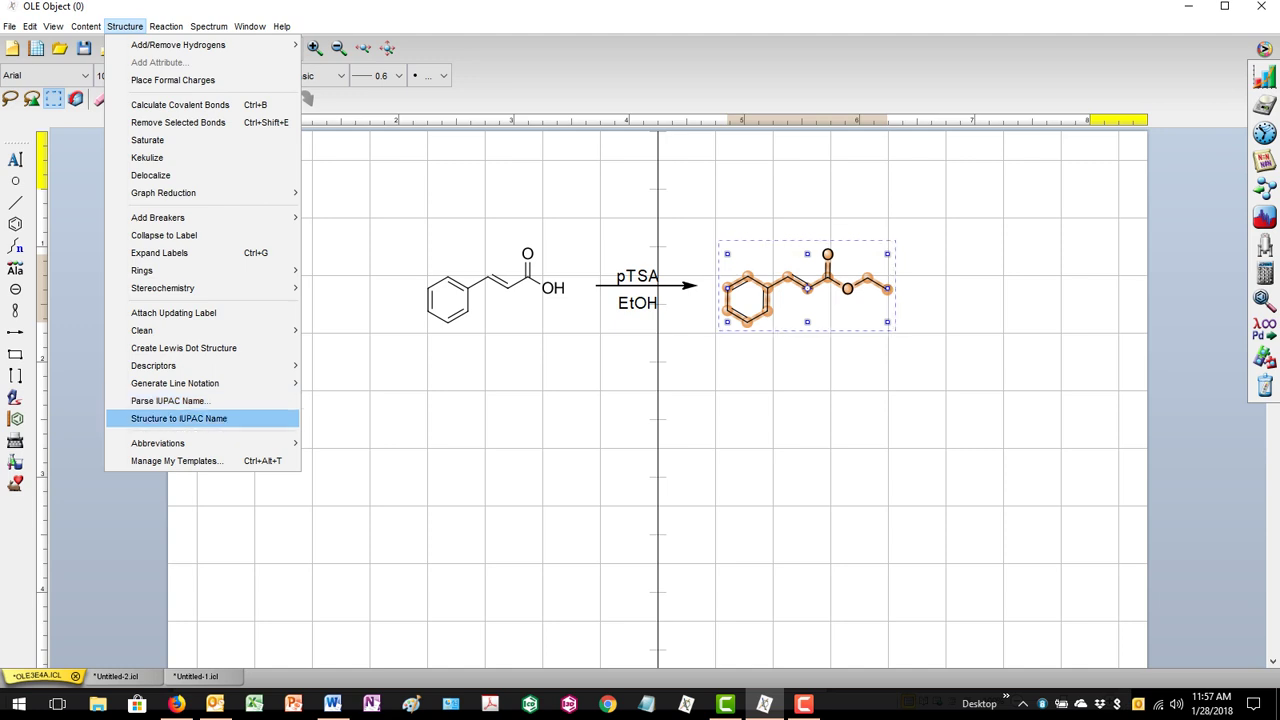
click(180, 419)
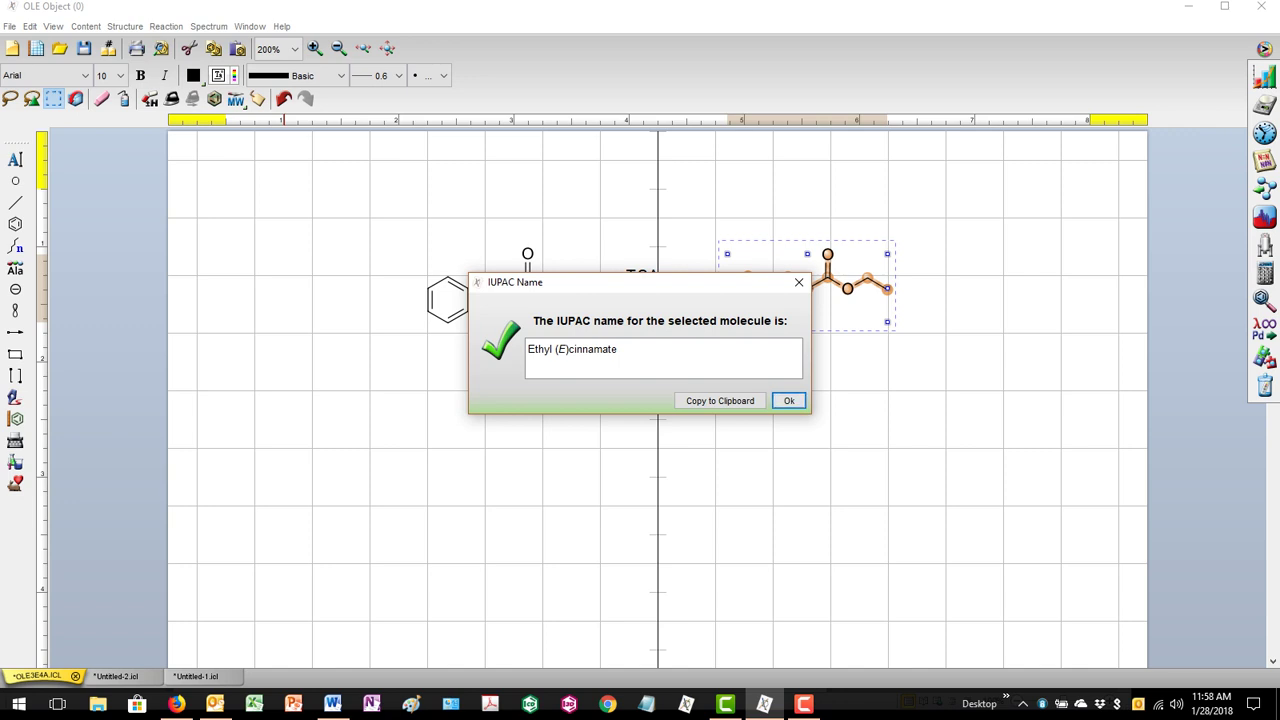
drag(618, 349, 527, 349)
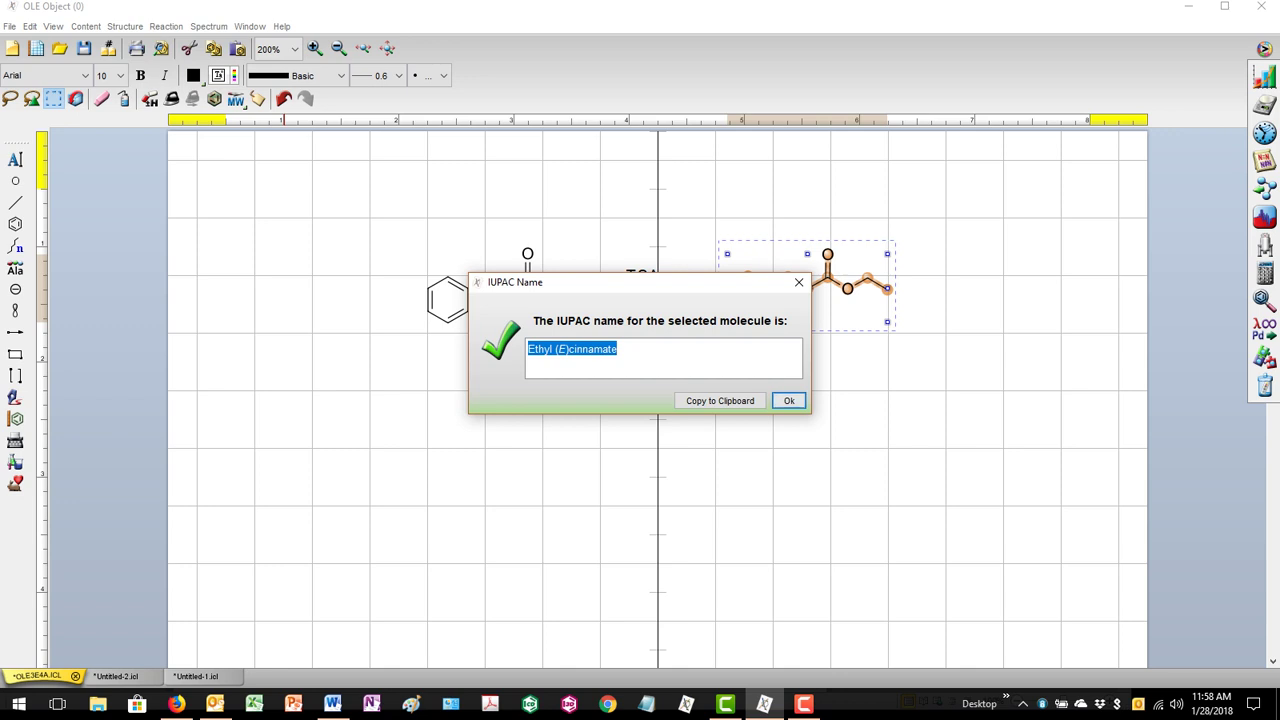
click(789, 401)
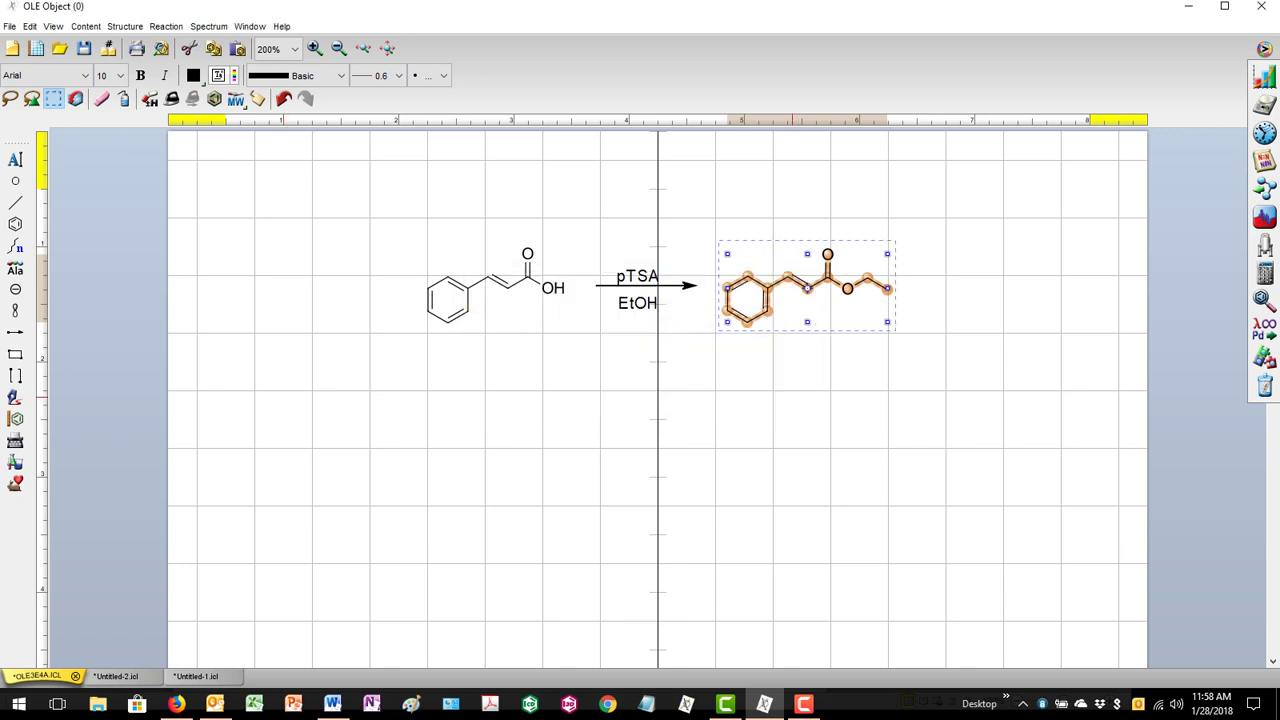
click(125, 26)
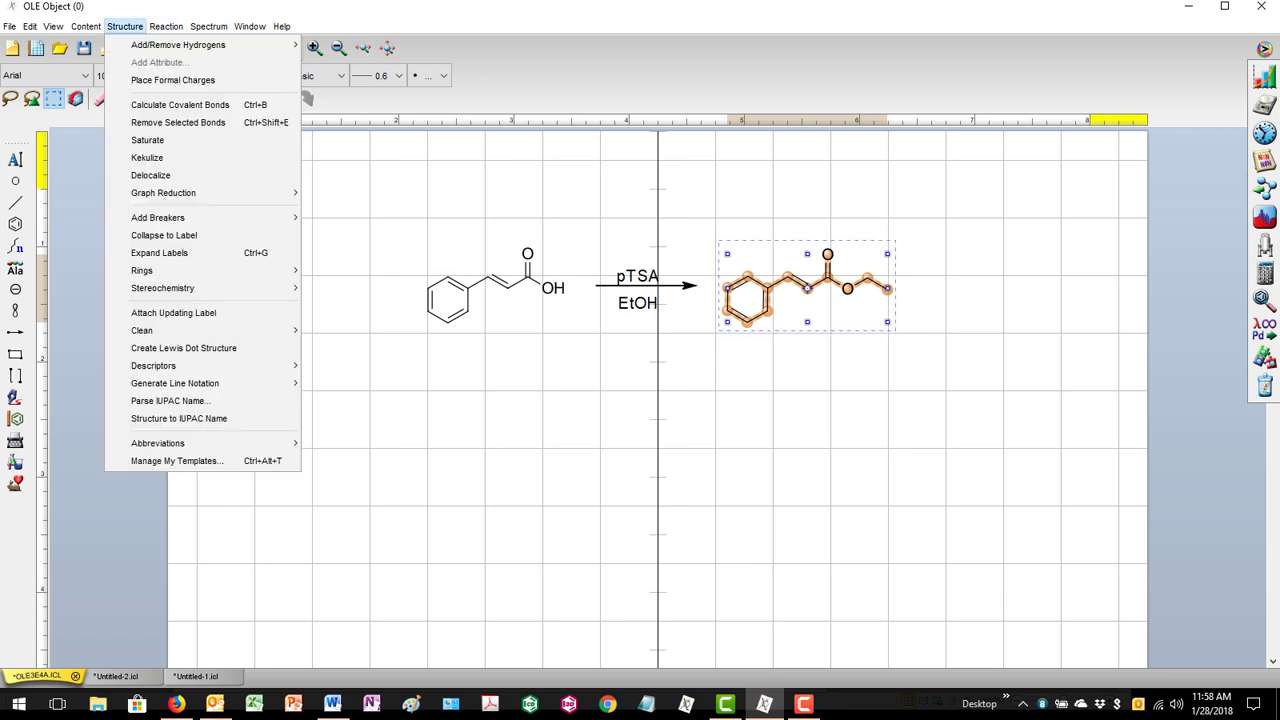
mouse_move(166, 26)
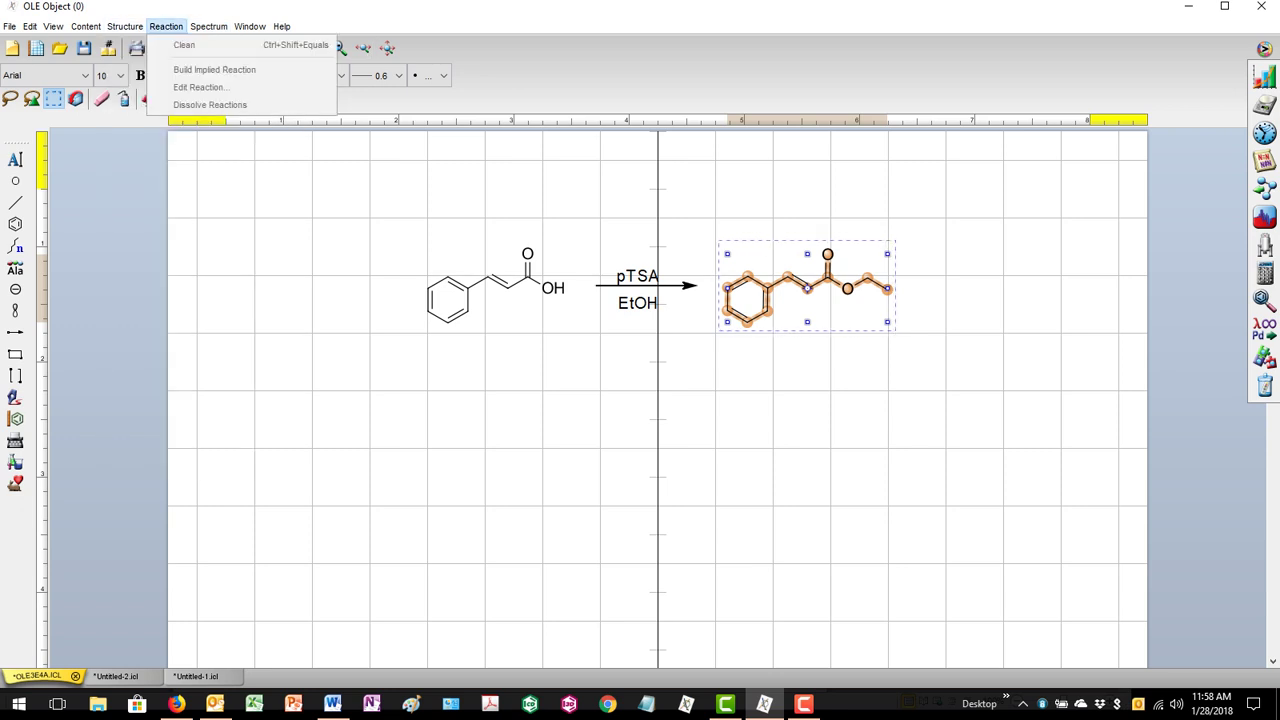
click(209, 26)
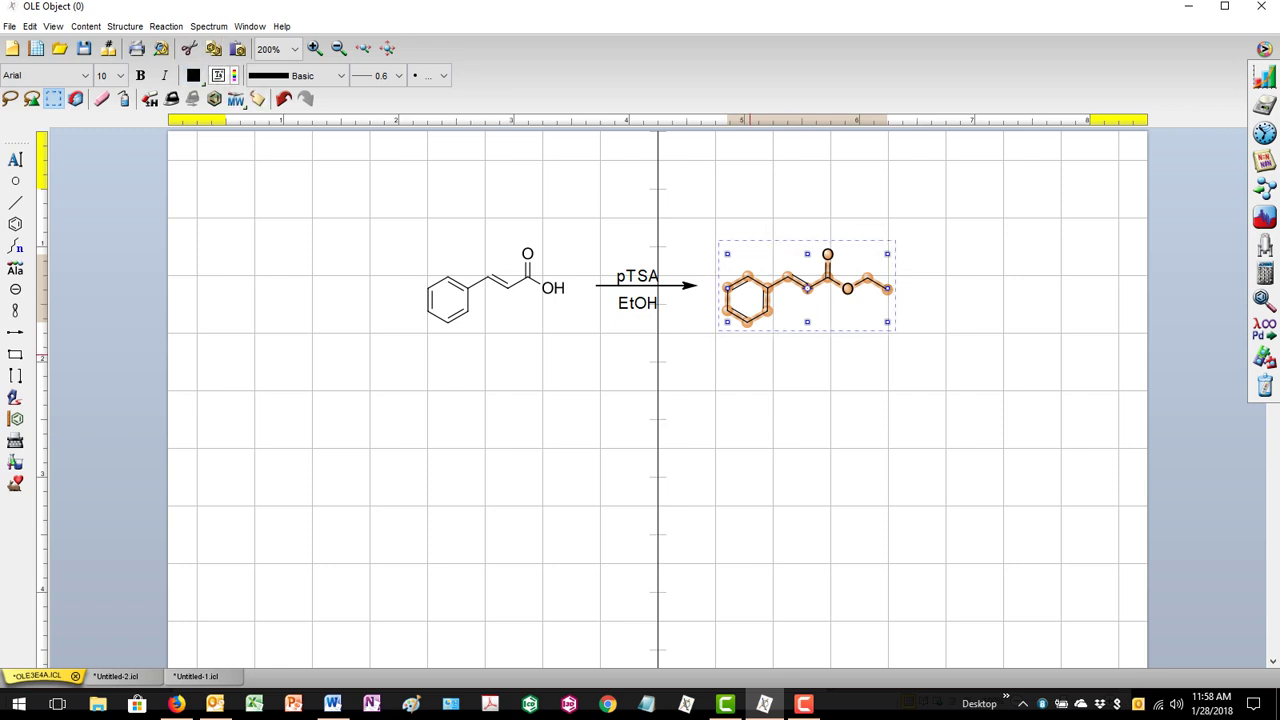
- Duplicate the ester product and place the copy in the empty area below the reaction arrow
click(737, 356)
drag(714, 347, 916, 209)
key(ctrl+c)
key(ctrl+v)
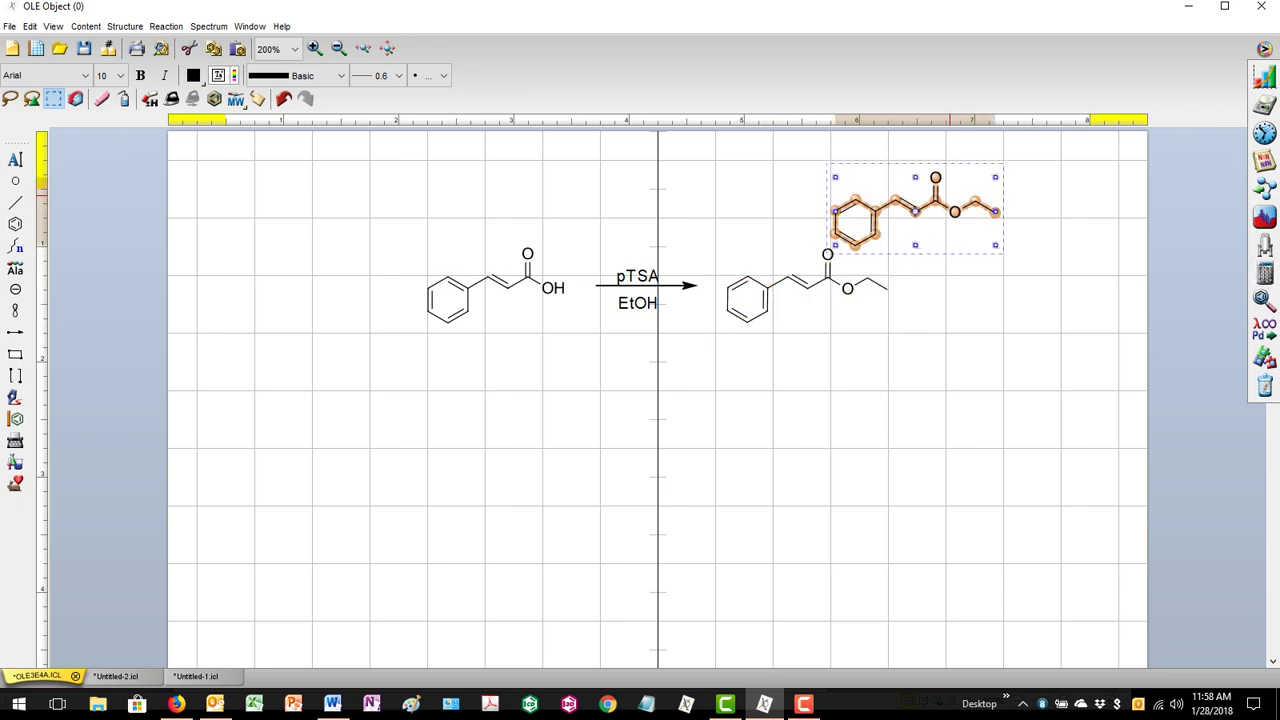
drag(952, 210, 670, 479)
scroll(692, 460, down, 4)
scroll(694, 458, down, 3)
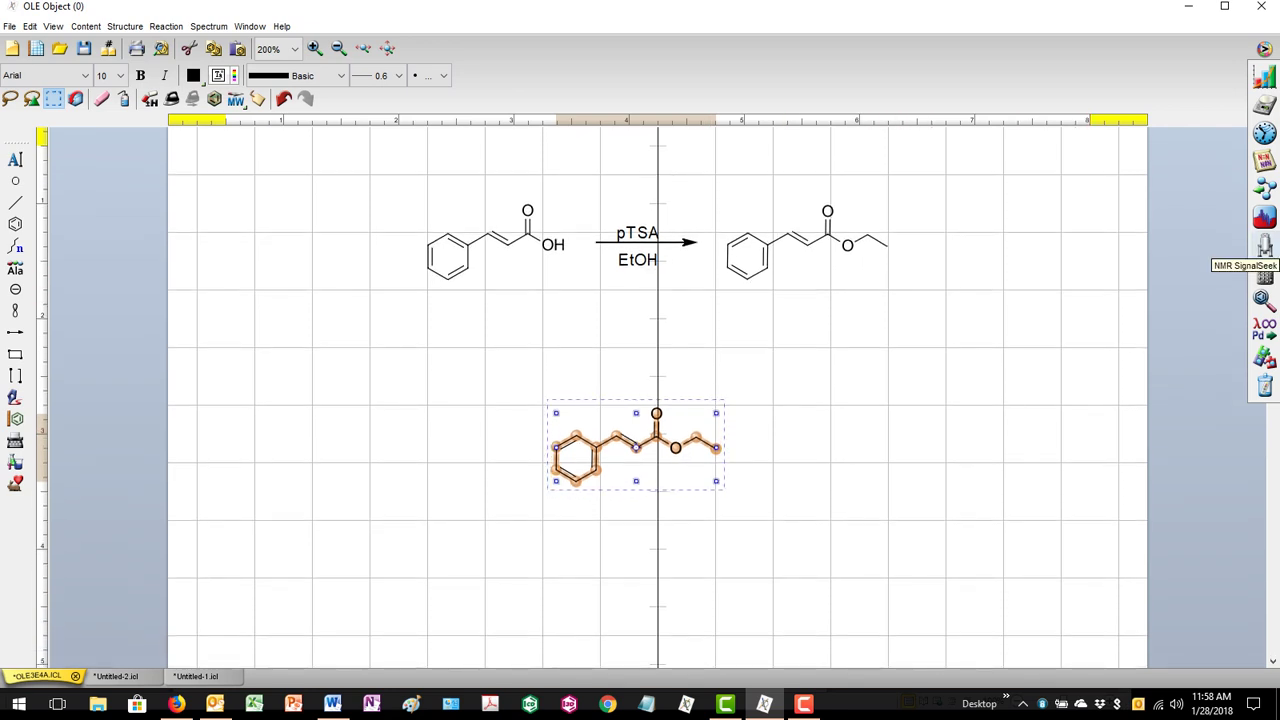
- Predict the carbon-13 and proton NMR spectra of the ester copy with NMR SignalSeek, inspect the peak-to-atom assignments, and close the results
click(1265, 245)
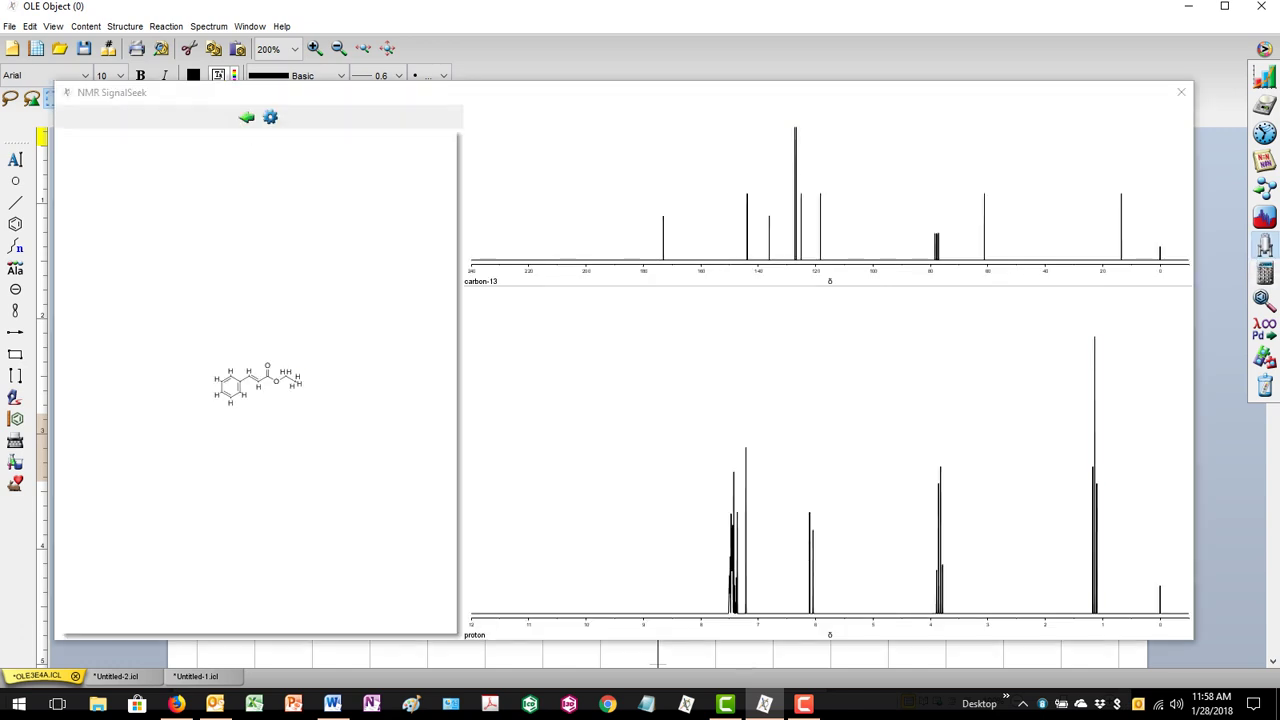
mouse_move(1094, 550)
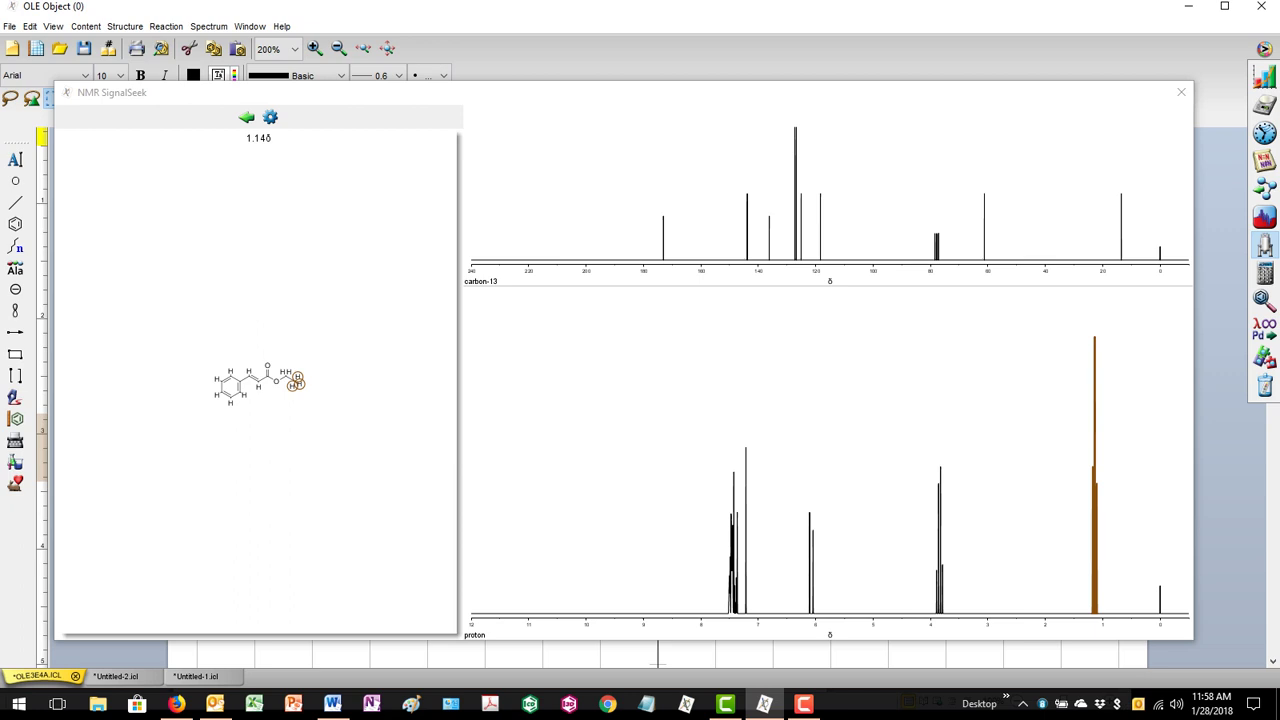
mouse_move(1121, 230)
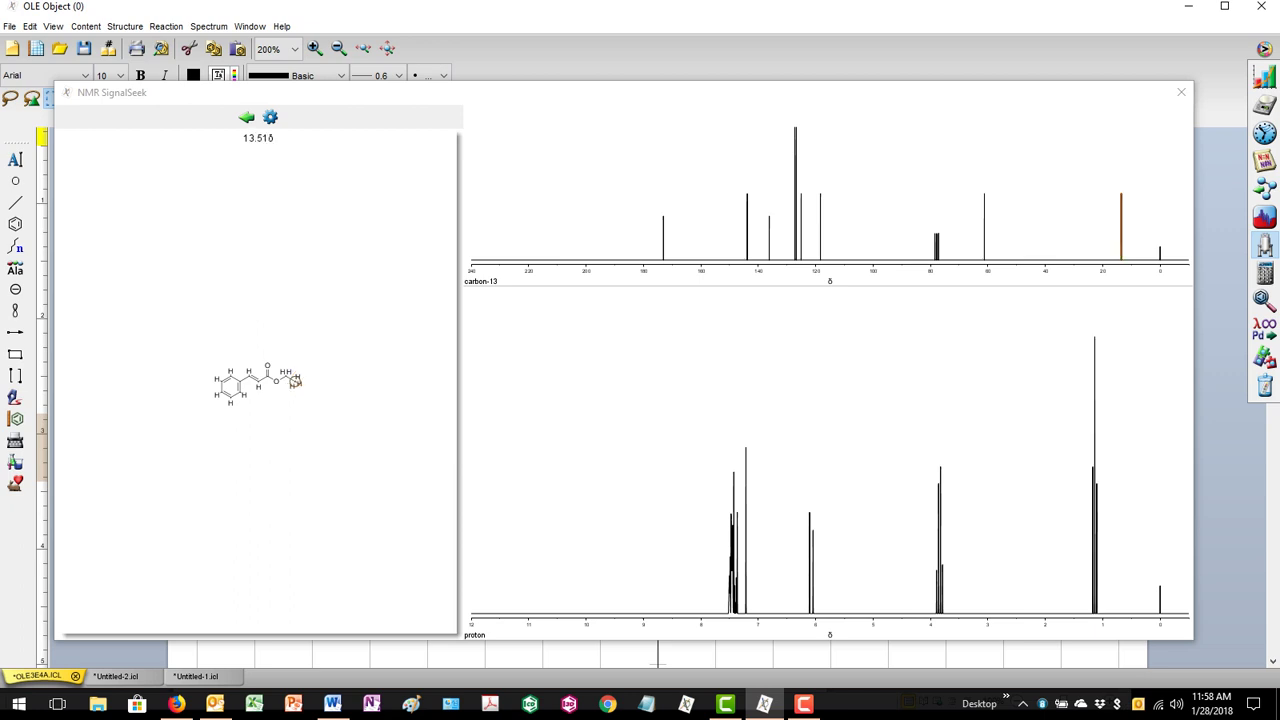
mouse_move(984, 230)
mouse_move(663, 238)
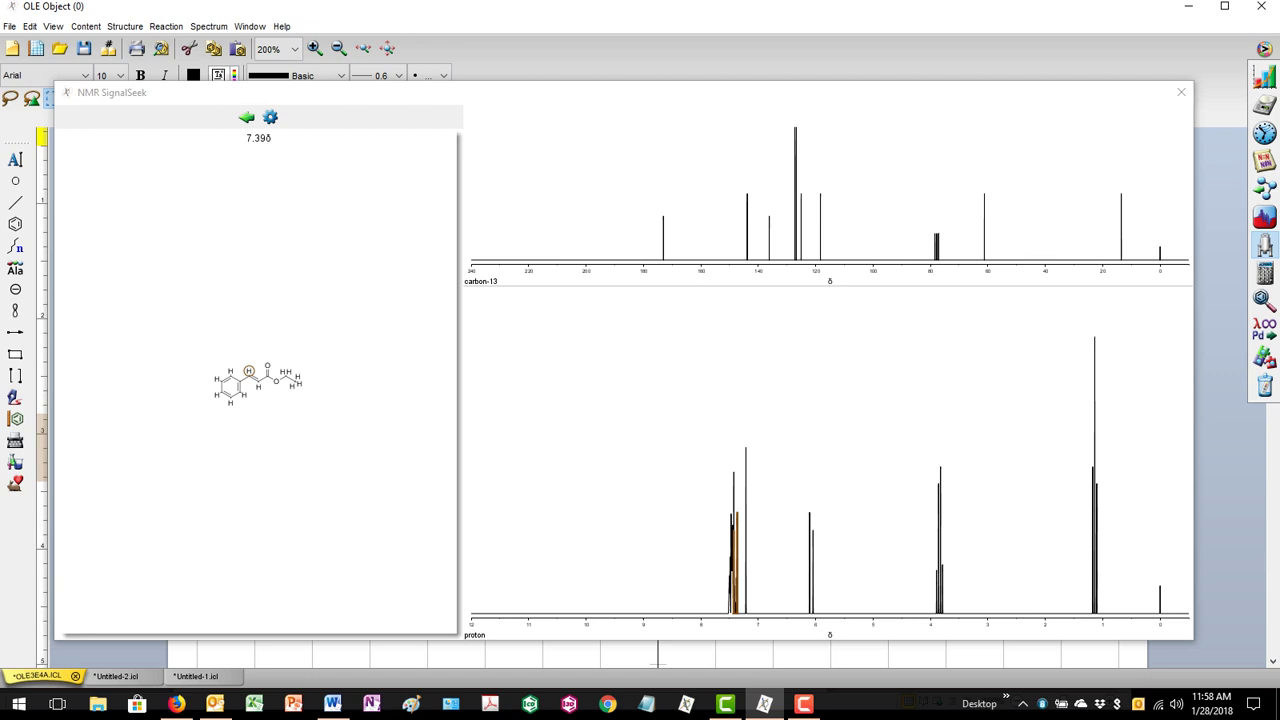
mouse_move(258, 387)
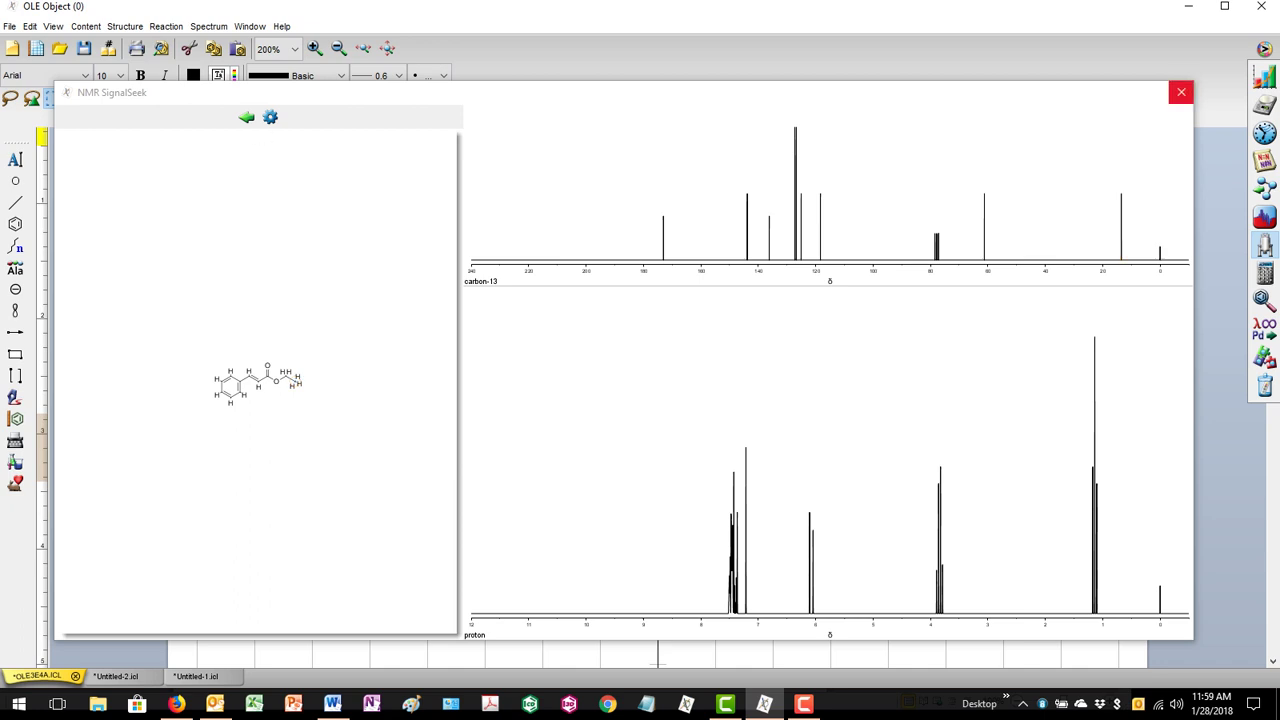
click(1181, 92)
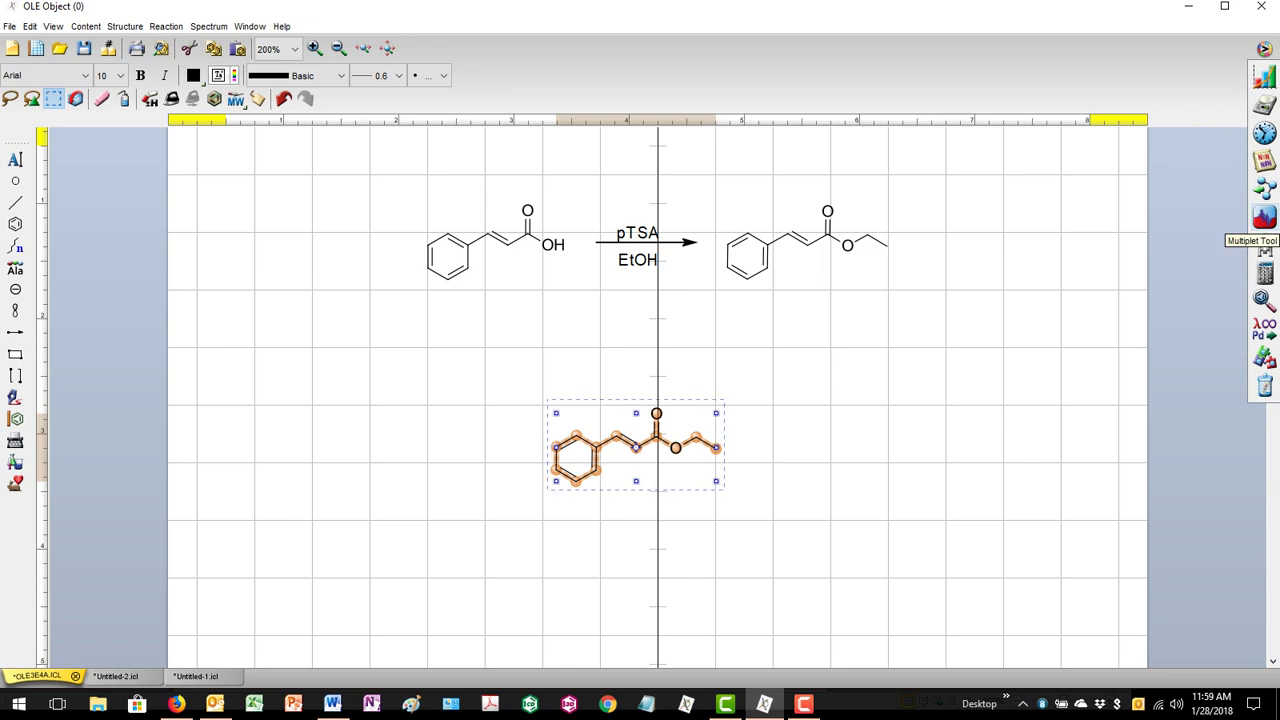
- Insert the Multiplet Tool's default splitting diagram into the drawing and delete it from the page
click(1264, 217)
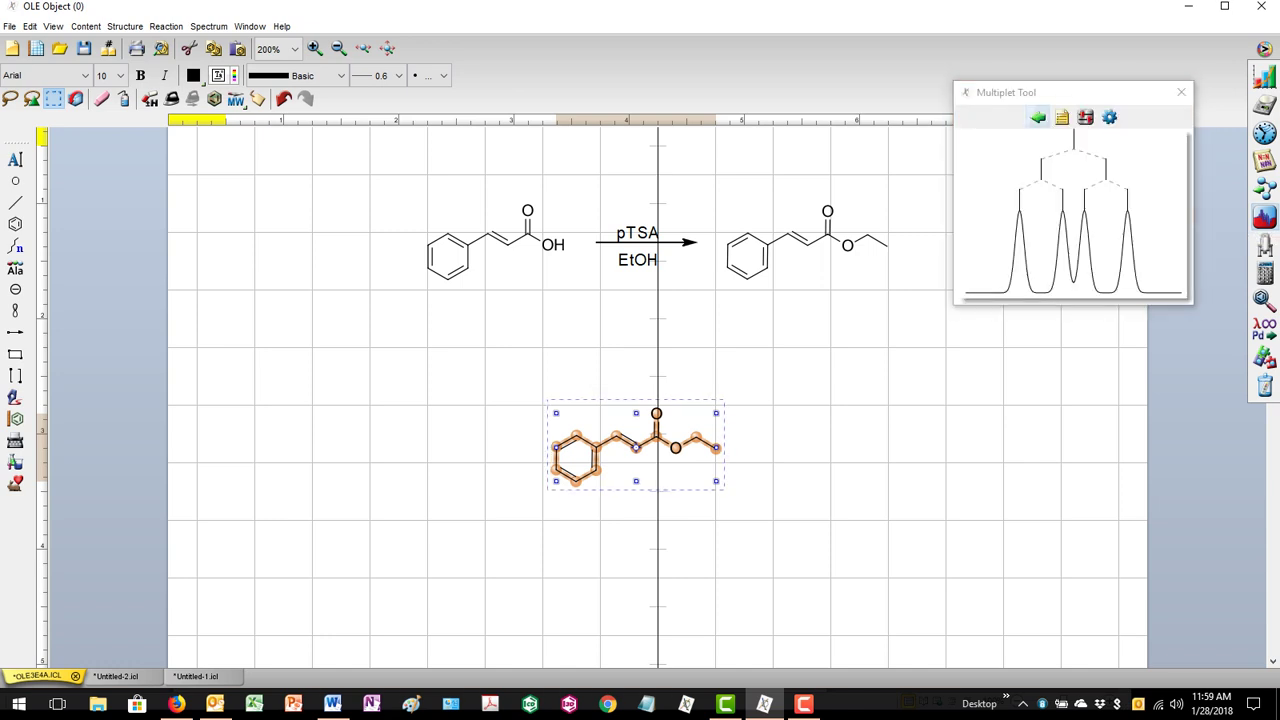
click(1038, 117)
scroll(908, 485, down, 2)
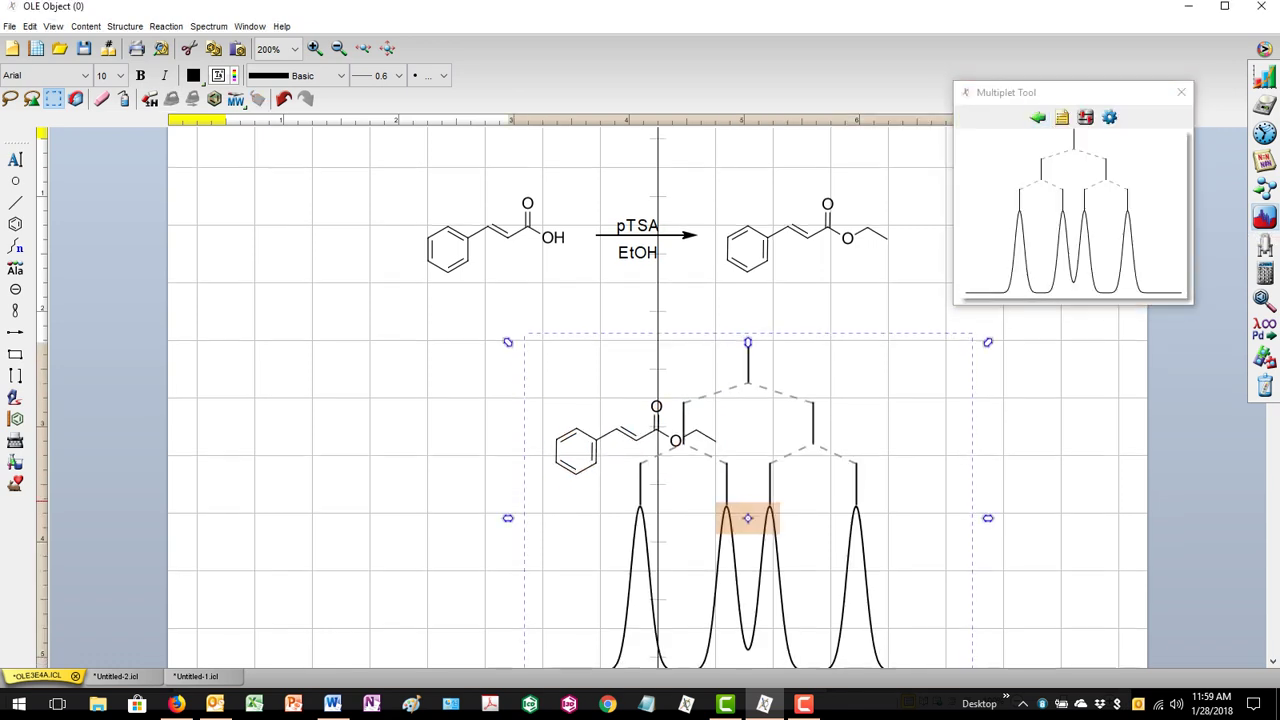
key(Delete)
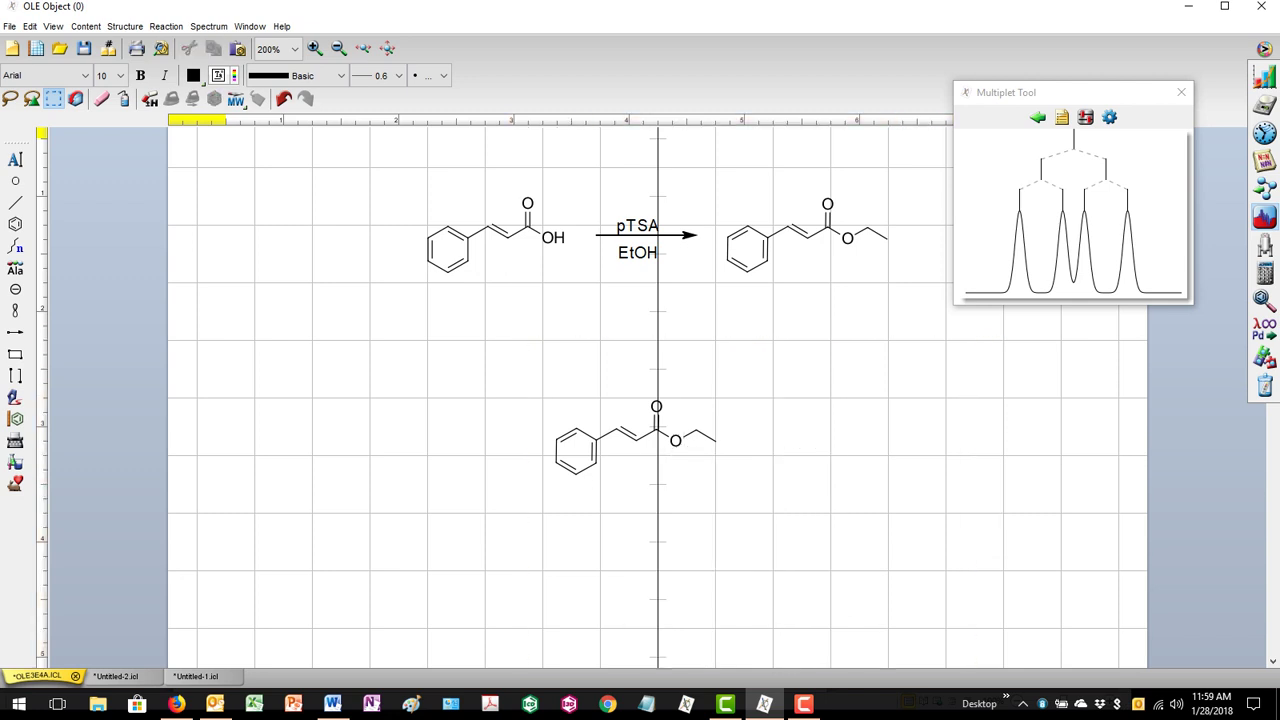
- Recalculate the multiplet with the first group's coupling constant set to 5 Hz, and close the Multiplet Tool
click(1062, 117)
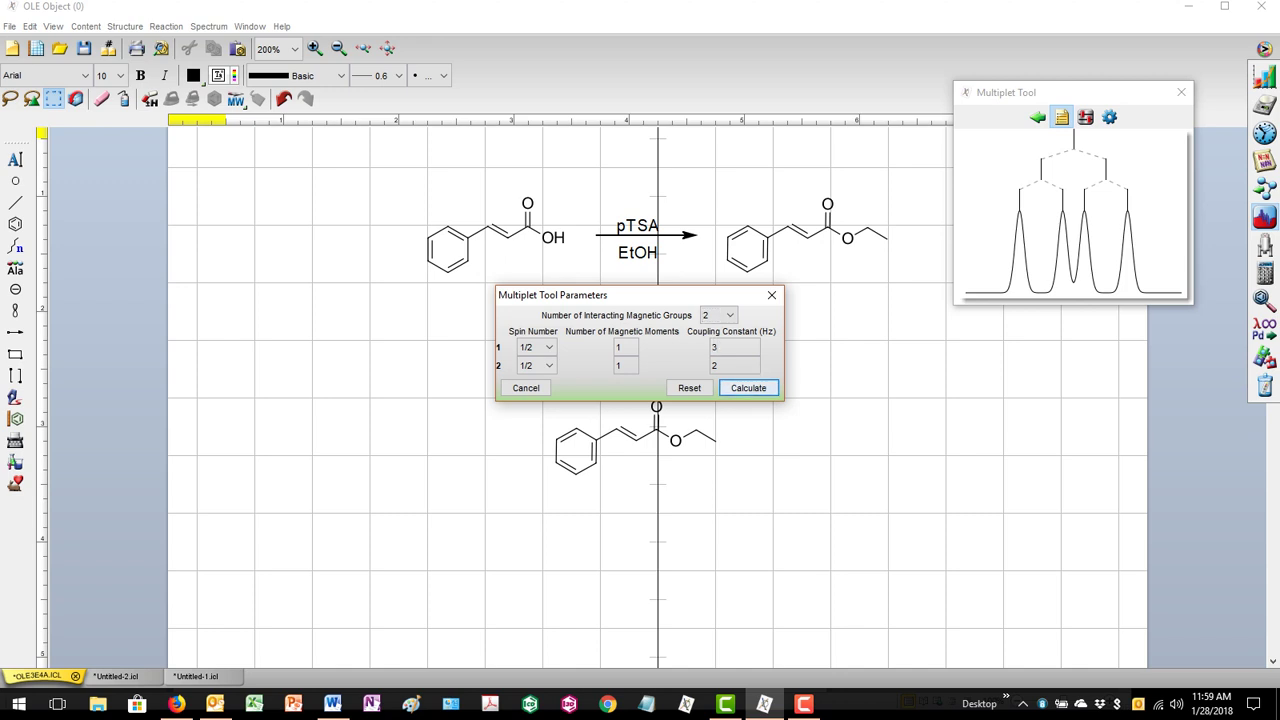
double_click(715, 347)
text(5)
key(Return)
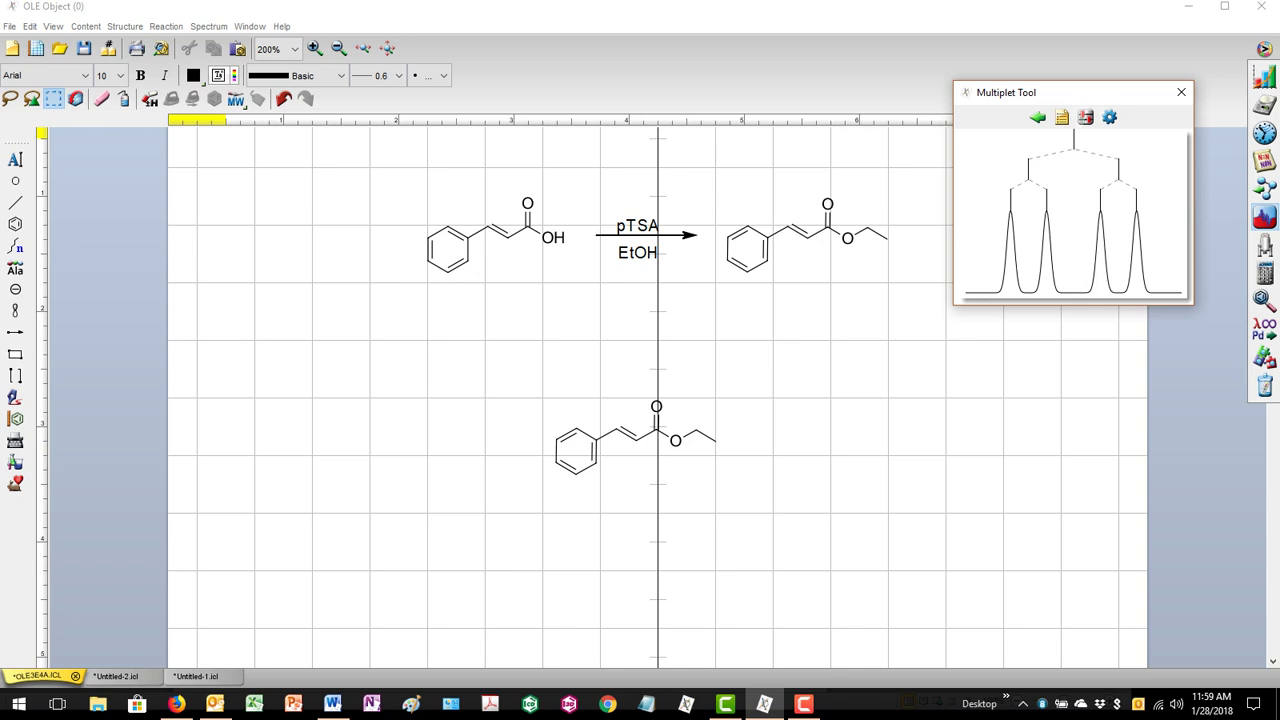
click(1181, 92)
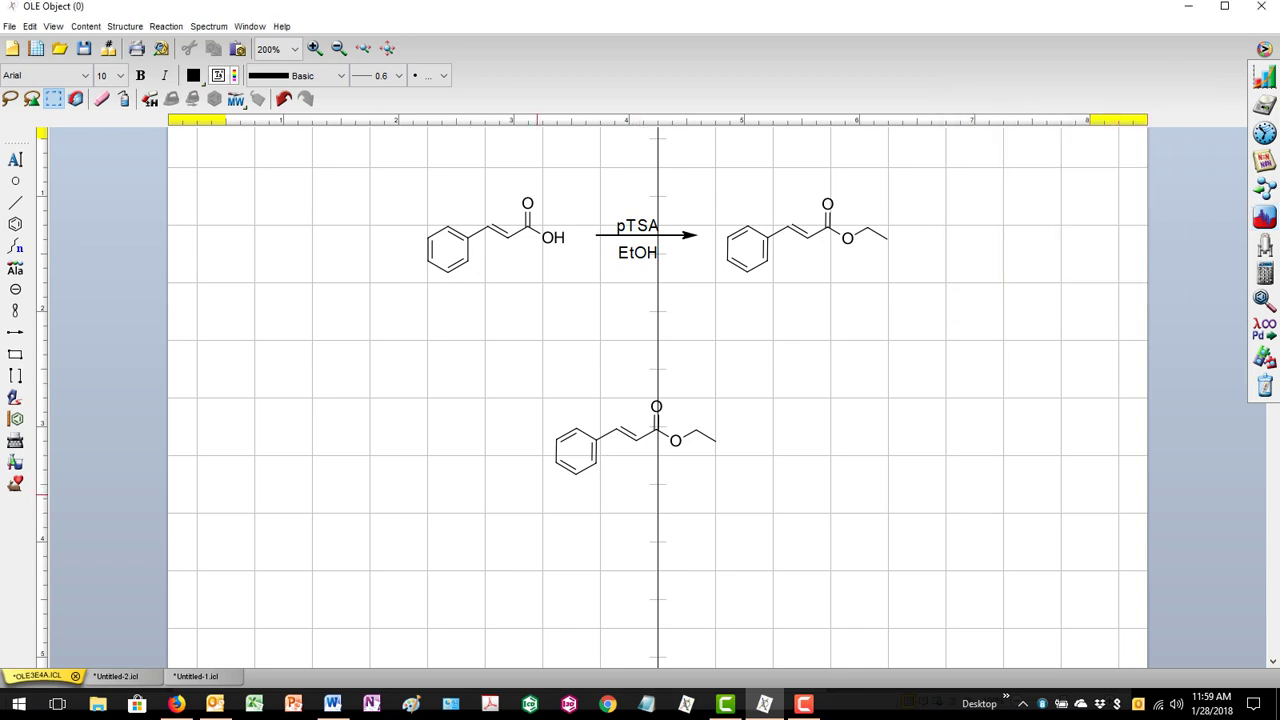
- Generate the Mass Parent Peak spectrum of the ester copy, view it, and delete it from the page
drag(537, 494, 803, 363)
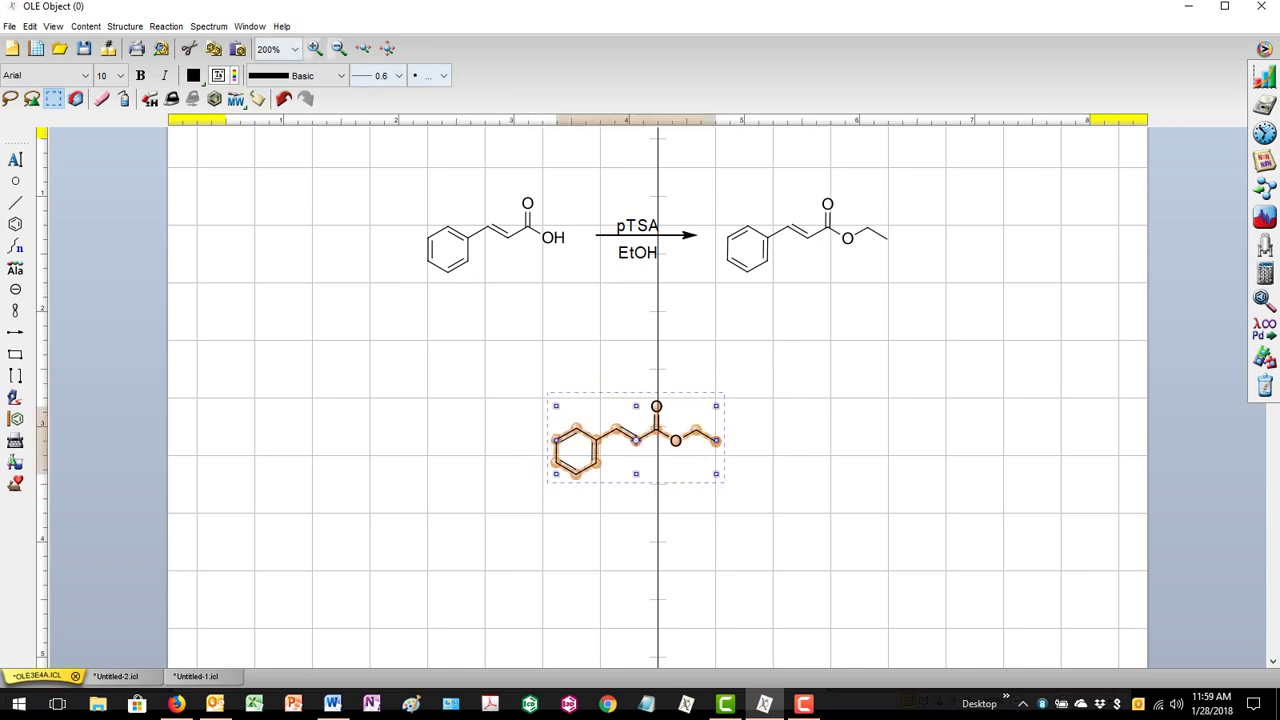
click(209, 27)
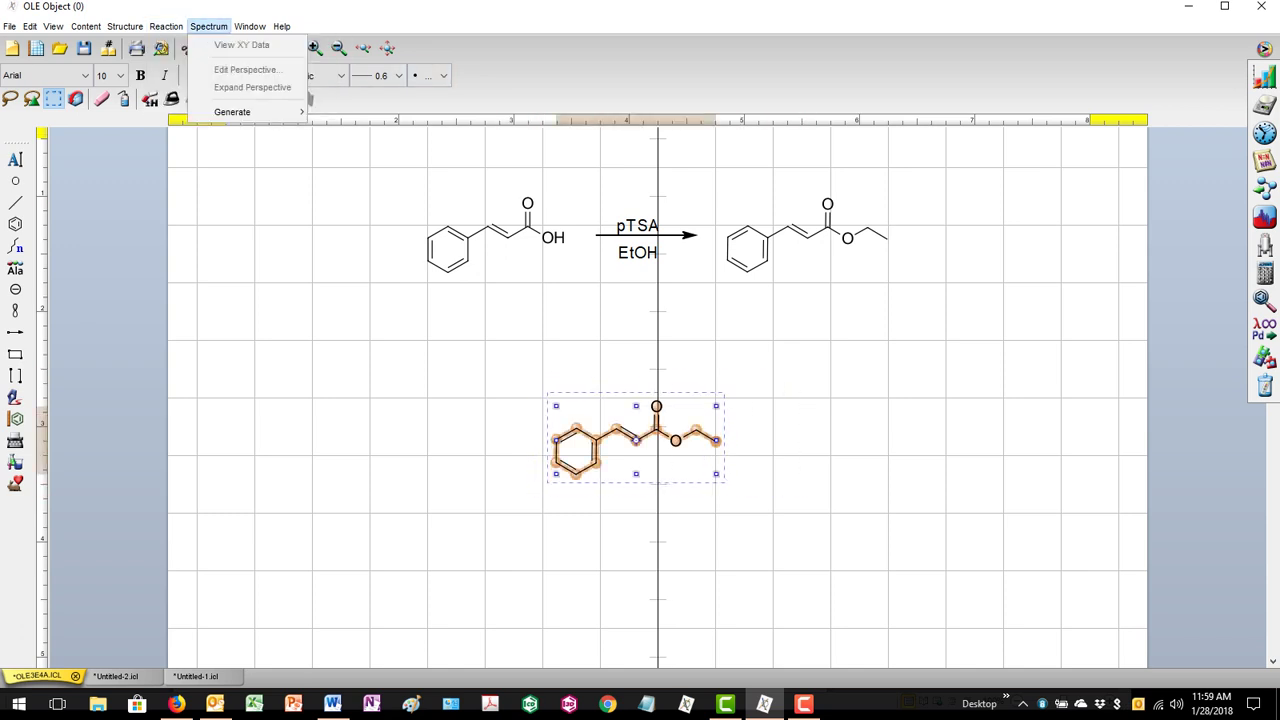
mouse_move(233, 112)
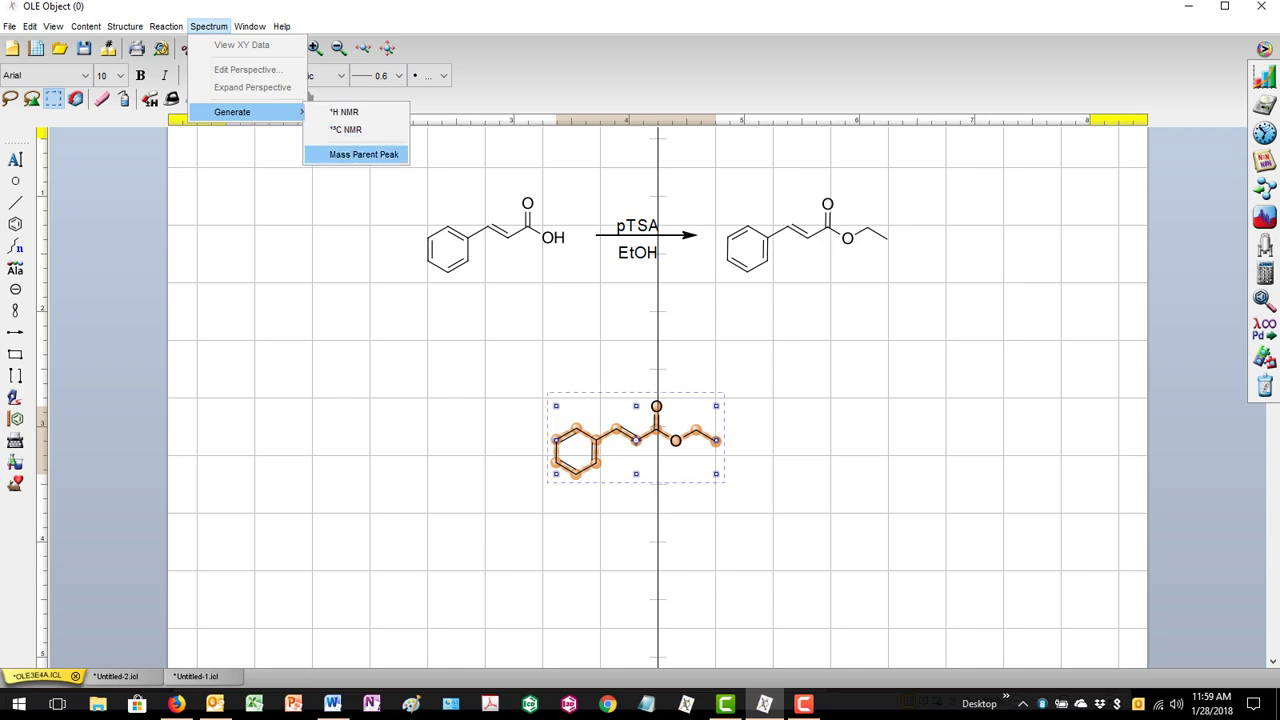
click(363, 155)
drag(333, 361, 332, 423)
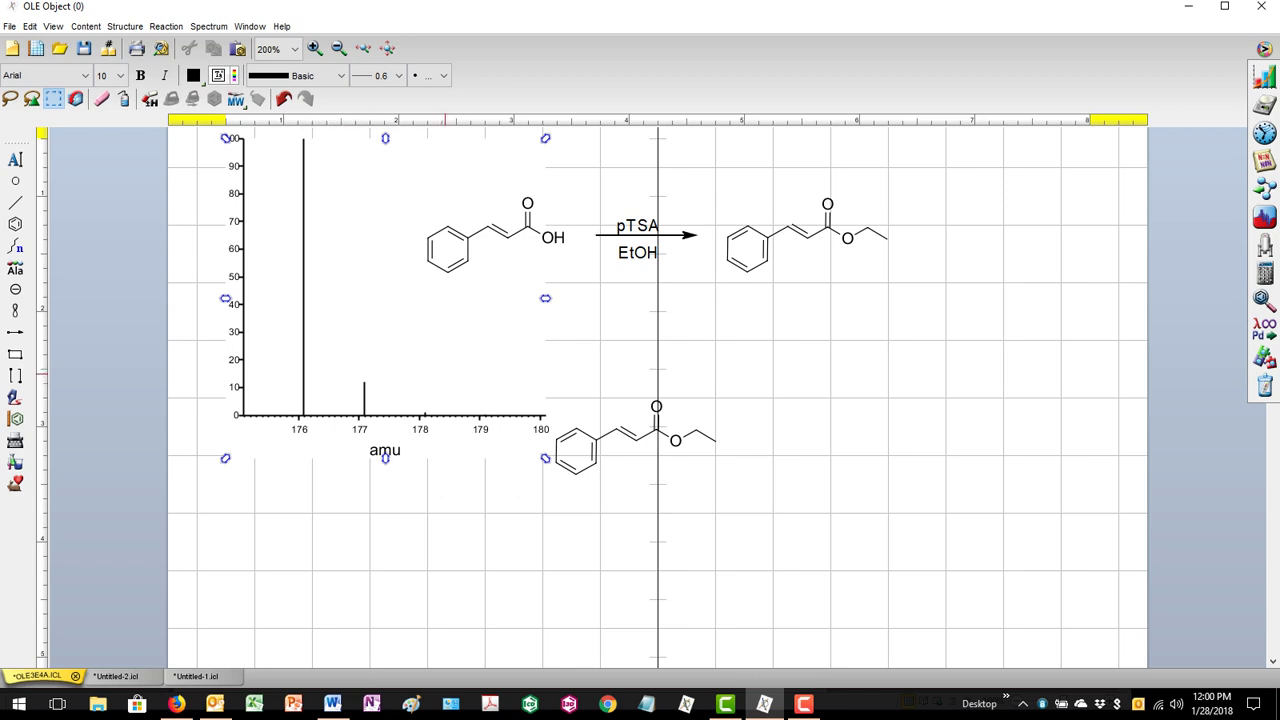
click(441, 371)
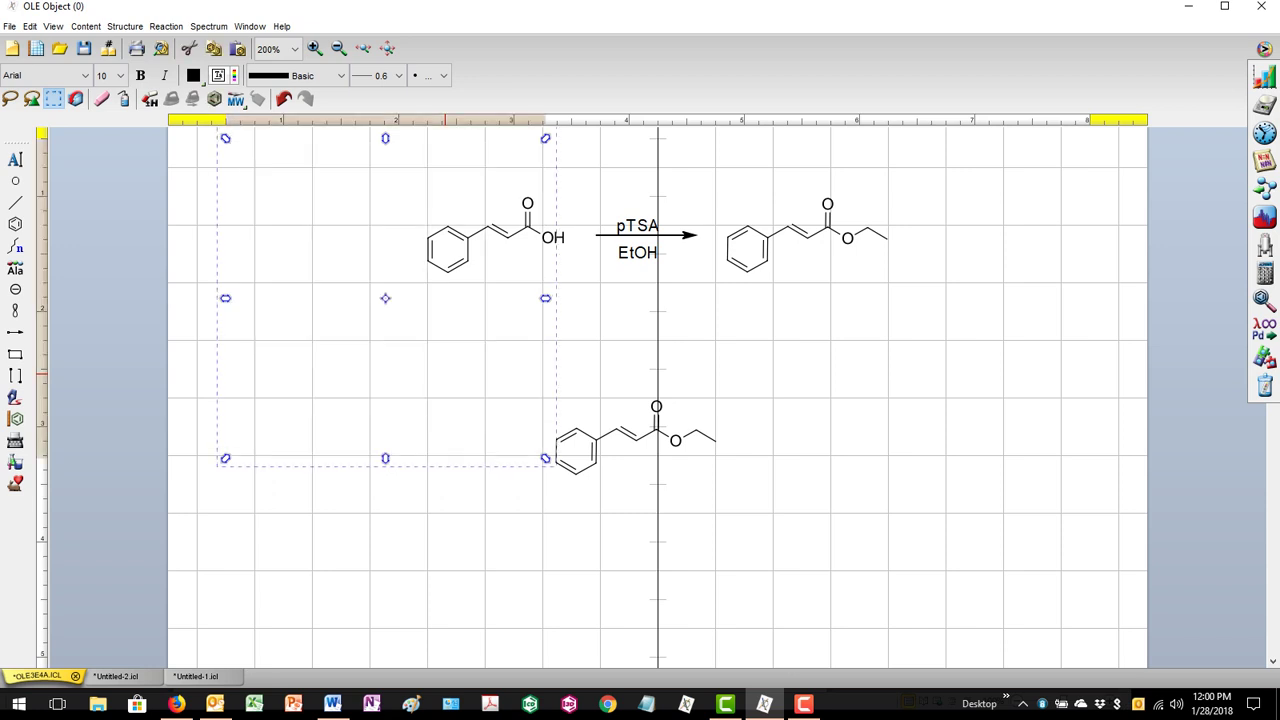
key(Delete)
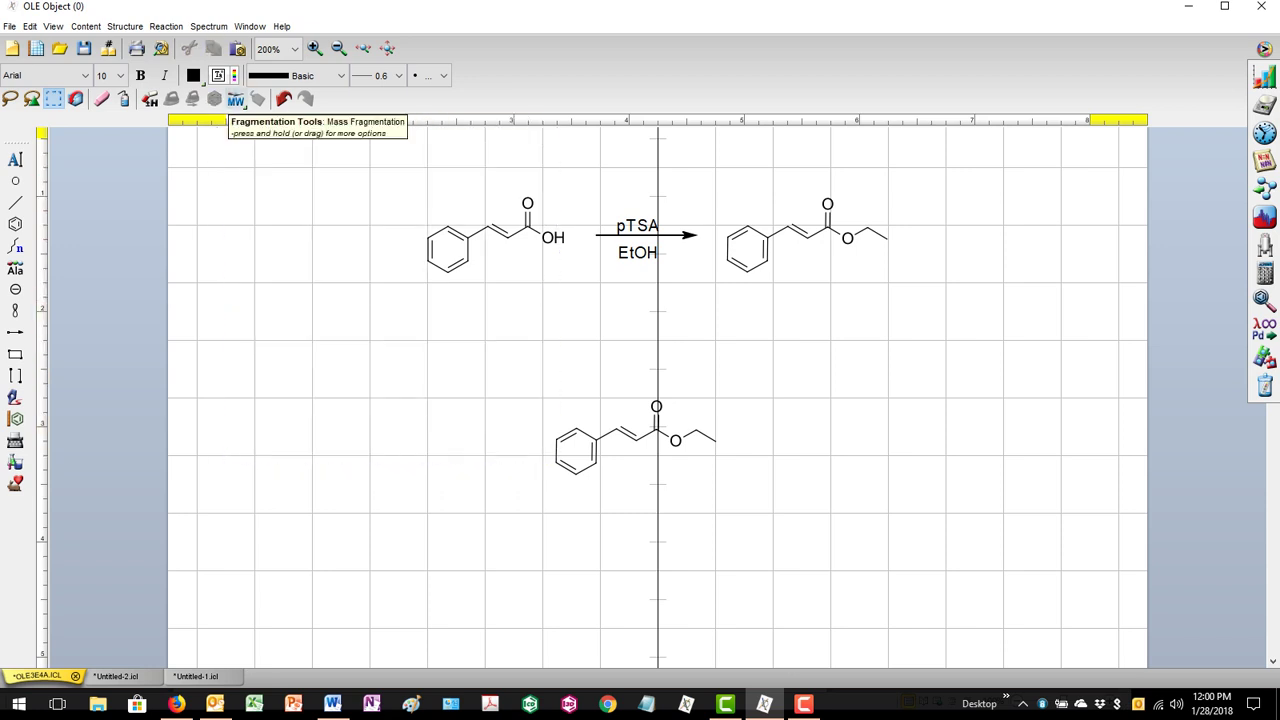
- Cleave the ester copy's oxygen–ethyl bond with Mass Fragmentation, try a second cut between the phenyl ring and alkene, and undo that second cut
click(235, 99)
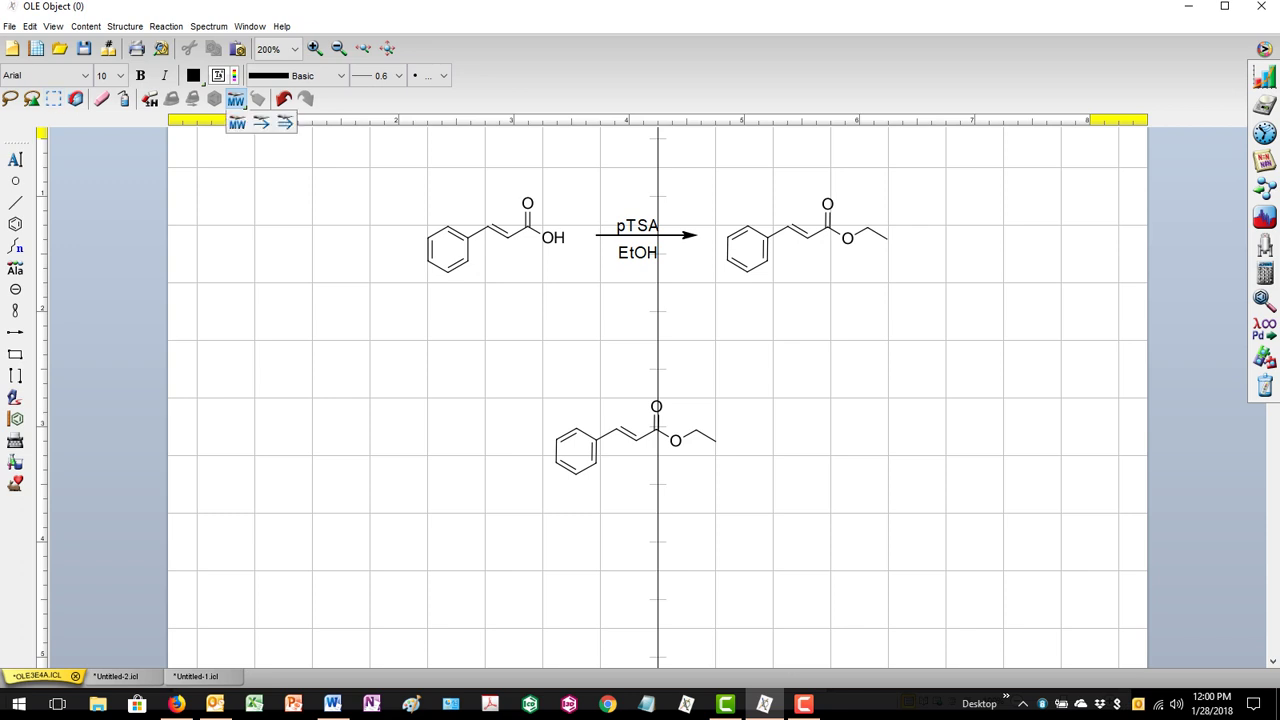
click(237, 122)
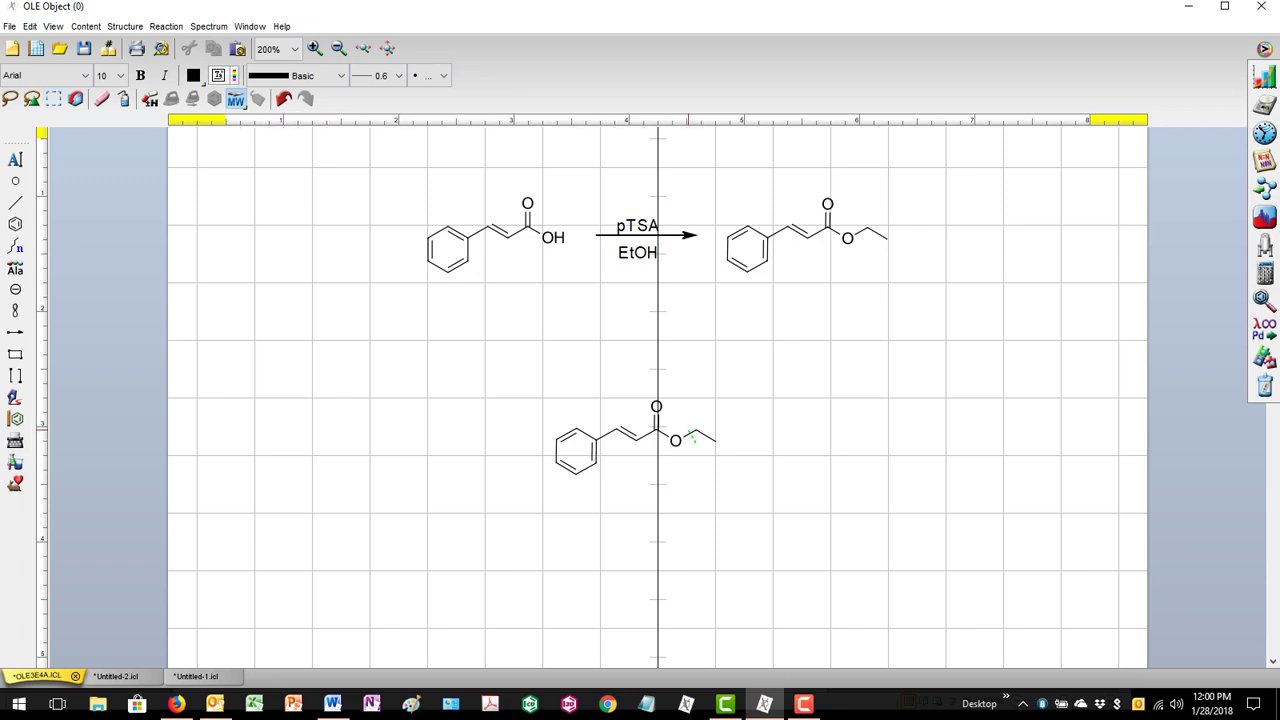
drag(688, 430, 687, 427)
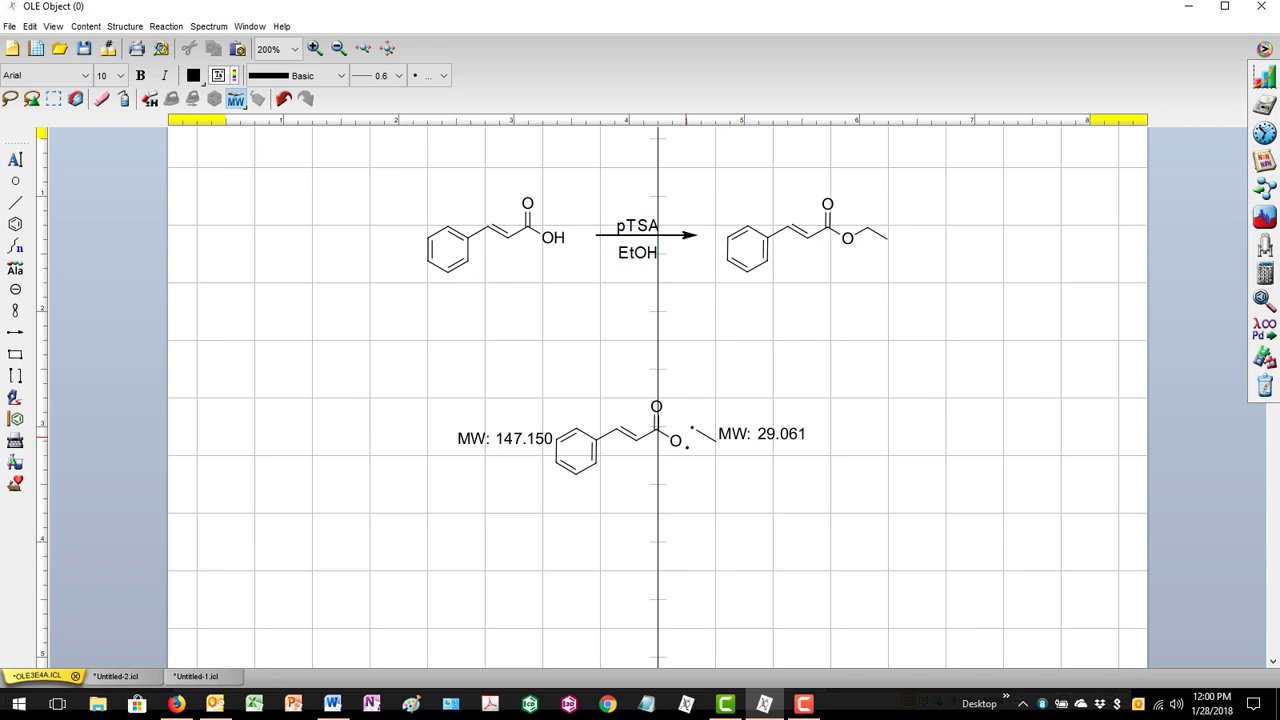
drag(613, 448, 591, 423)
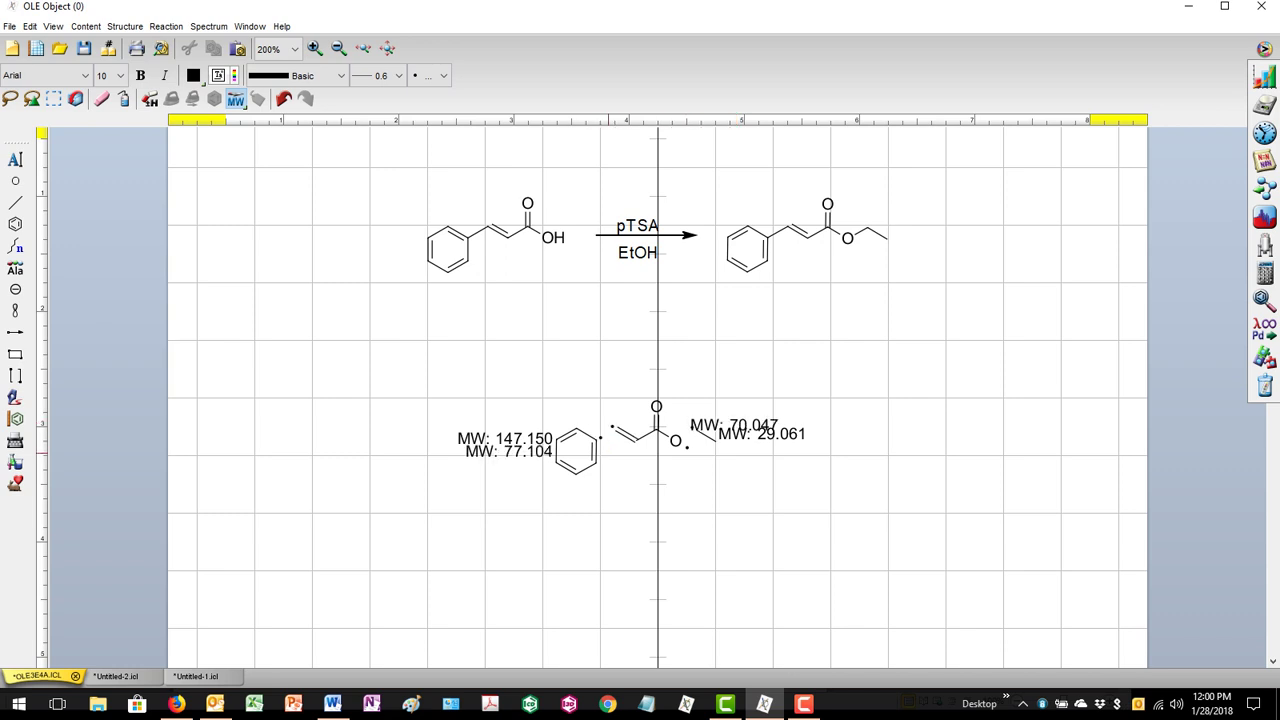
key(ctrl+z)
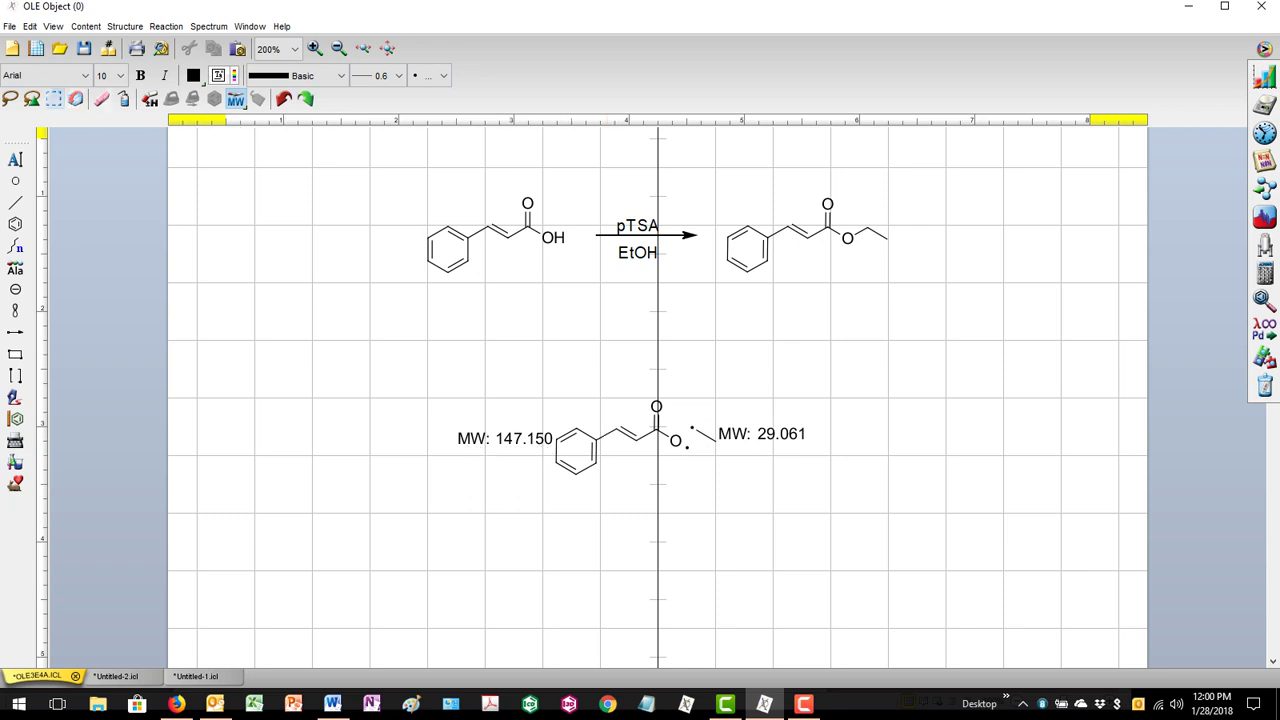
- Place a copy of the larger fragment below the original and cleave its bond between the phenyl ring and the alkene
click(54, 99)
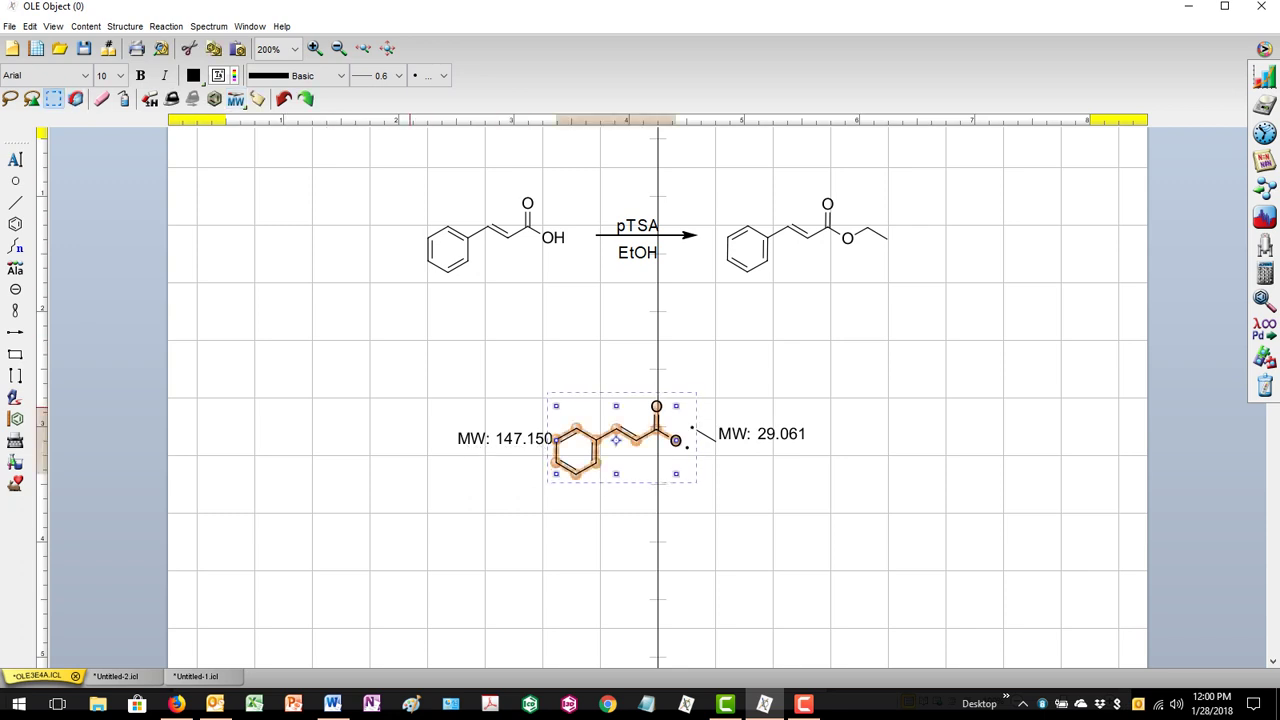
key(ctrl+v)
drag(403, 409, 557, 590)
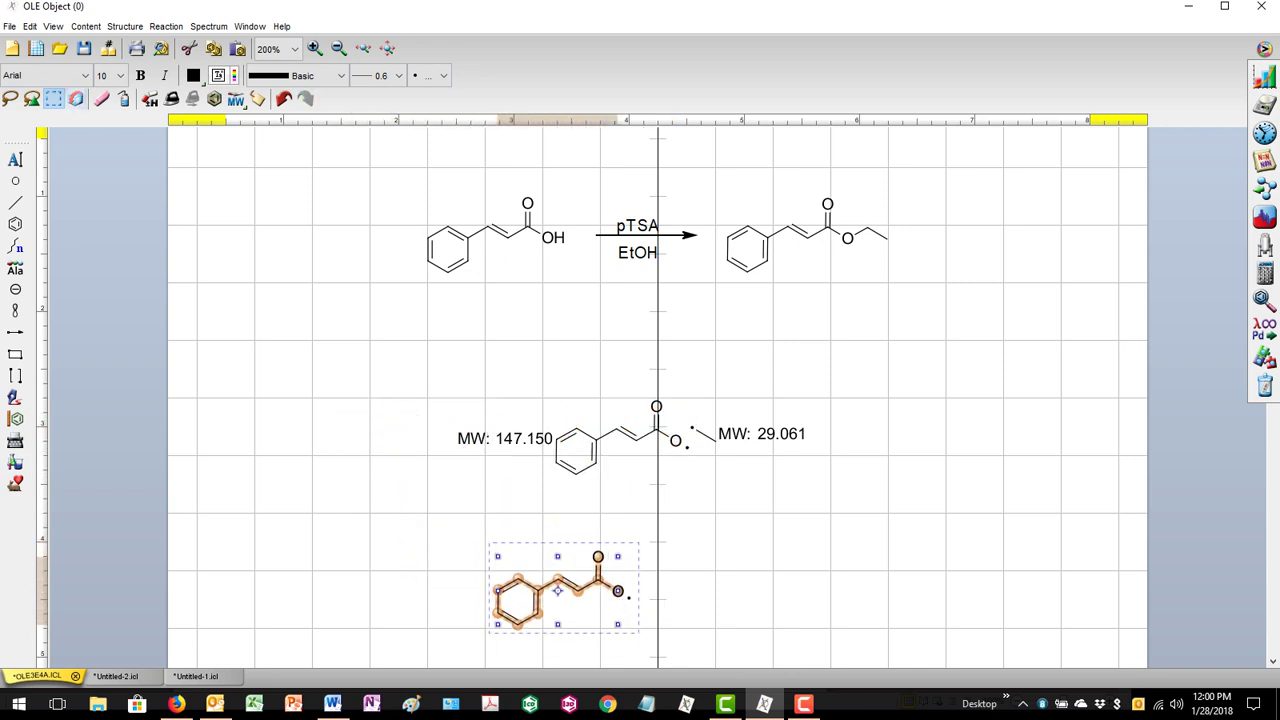
click(235, 98)
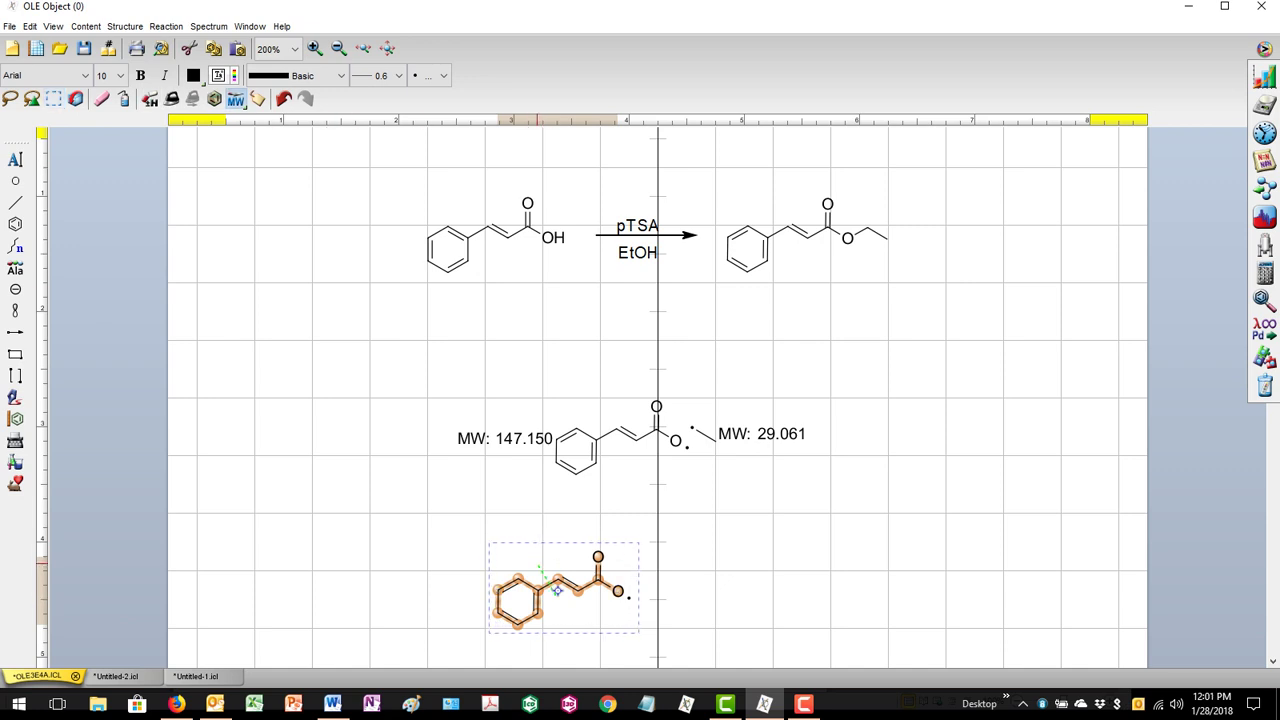
click(557, 590)
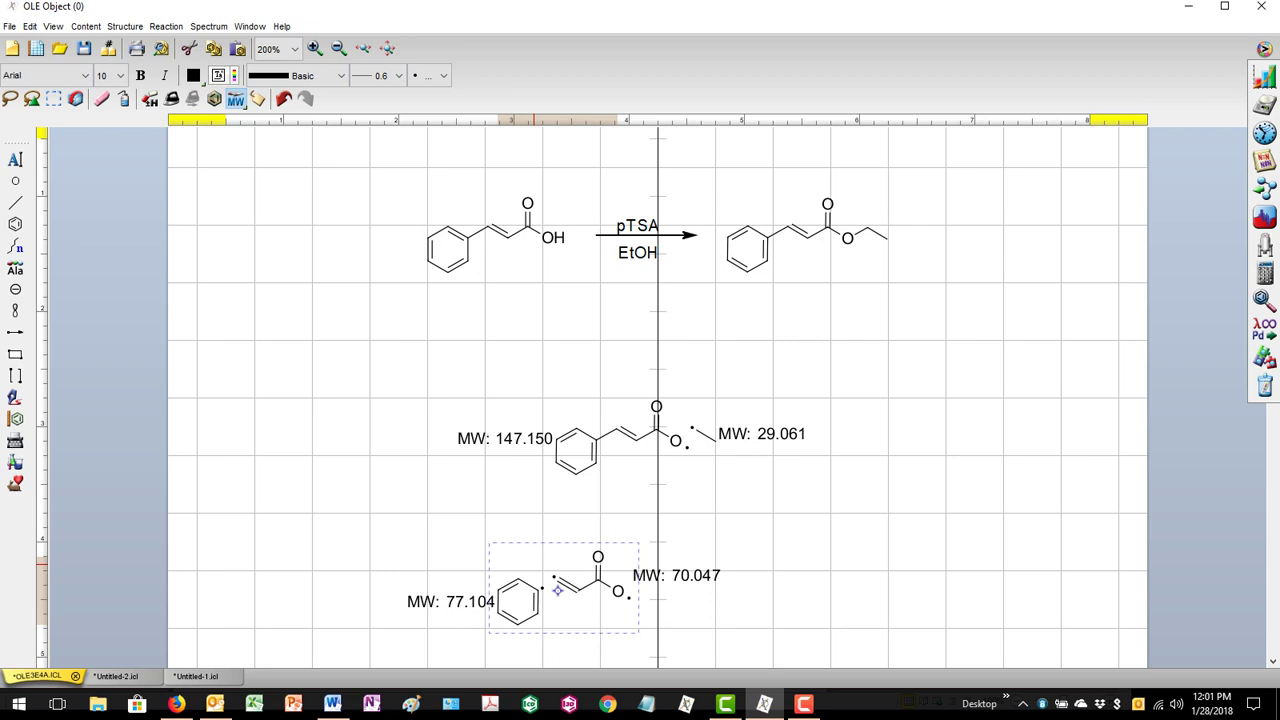
- Undo the fragmentation edits until the ester copy is whole, and delete the restored mass spectrum
key(ctrl+z)
key(ctrl+z)
key(ctrl+z)
key(ctrl+z)
key(ctrl+z)
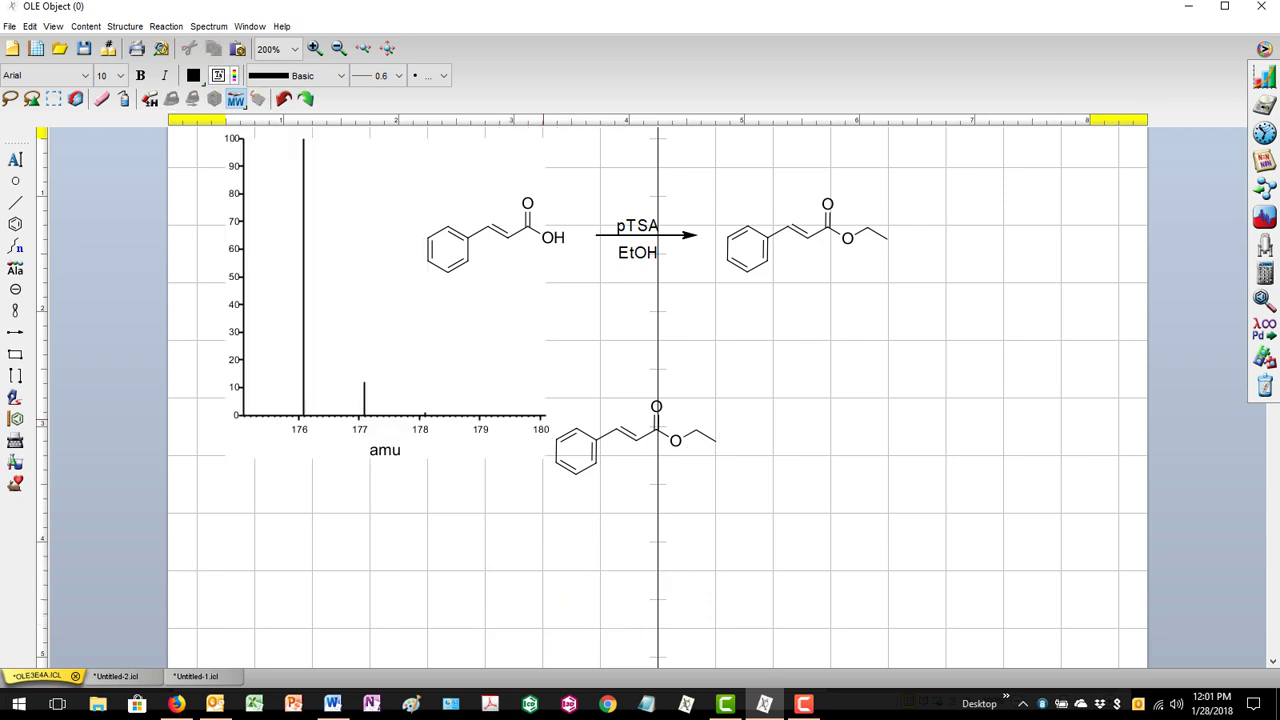
drag(502, 410, 275, 418)
click(54, 99)
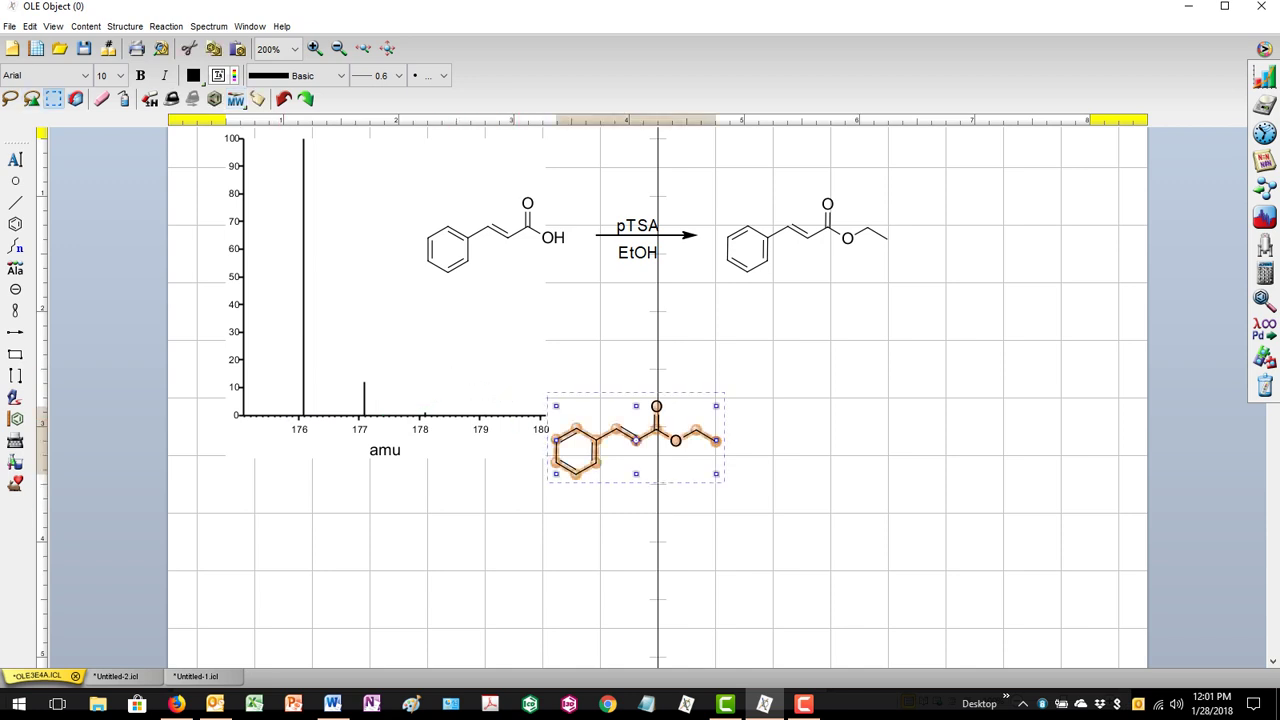
click(393, 327)
key(Delete)
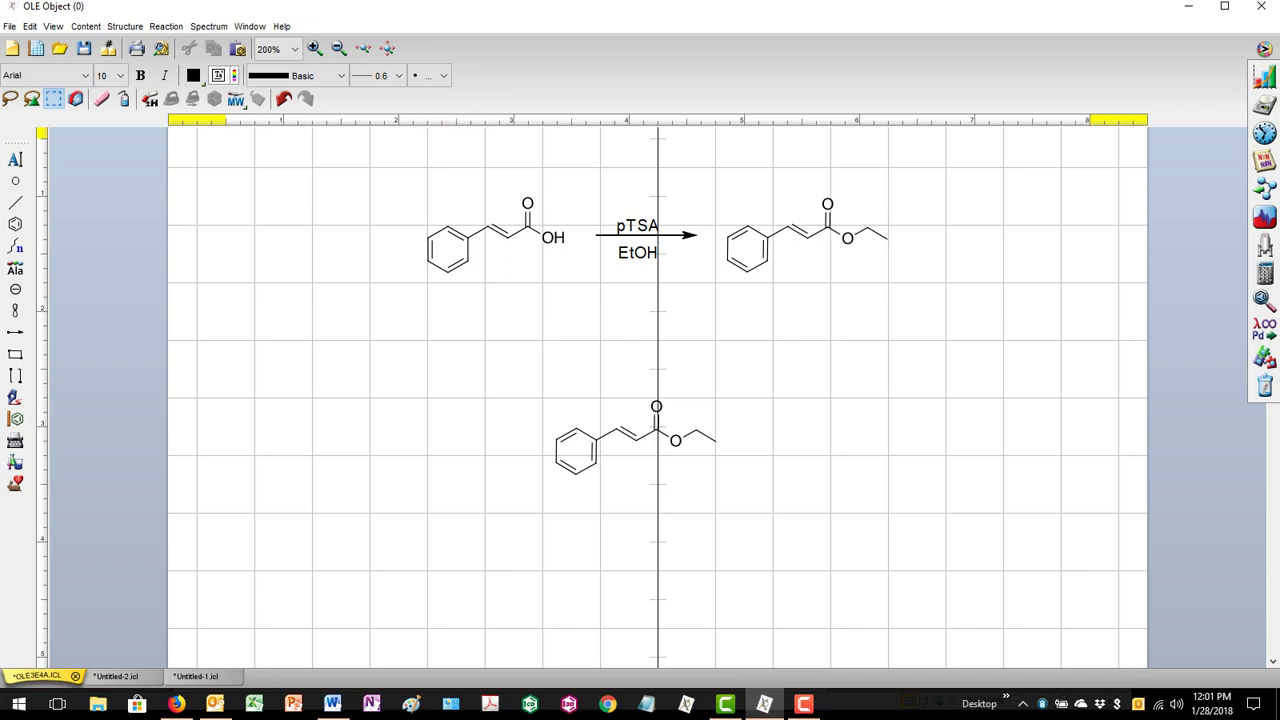
- Calculate the properties of the ester copy, review the listed physical and molecular values, and close the list
drag(538, 378, 763, 537)
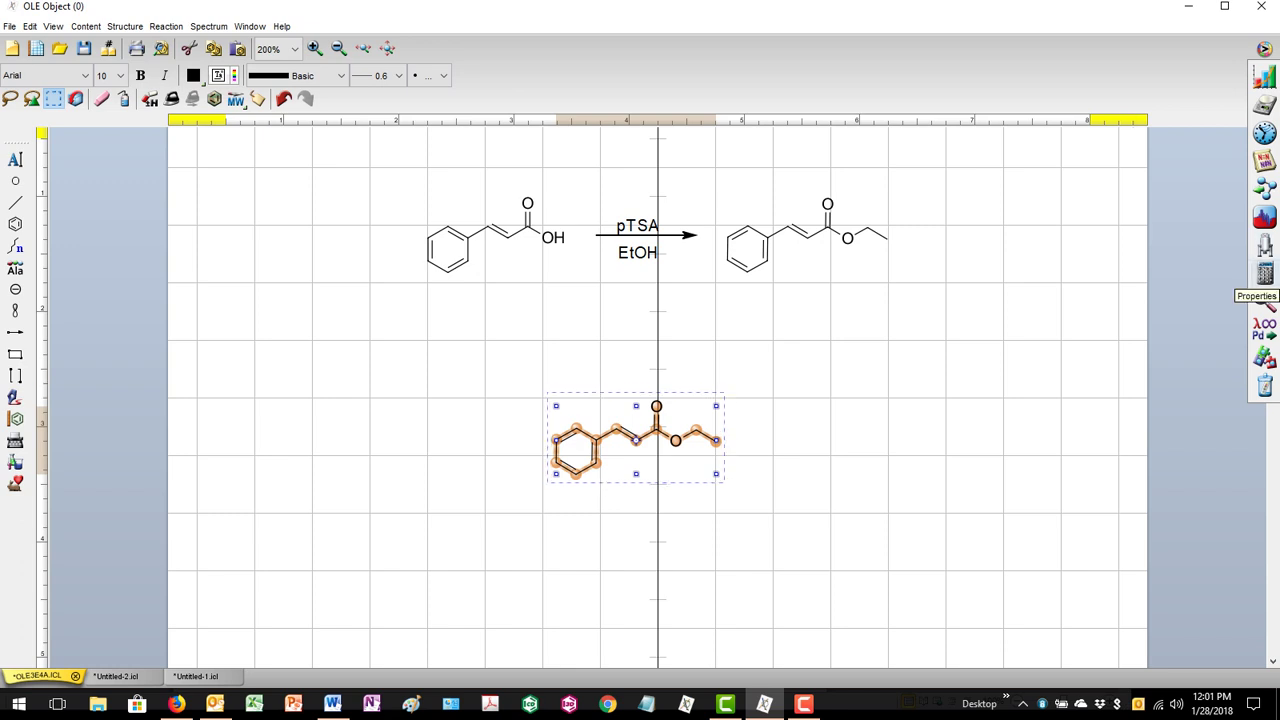
click(1265, 272)
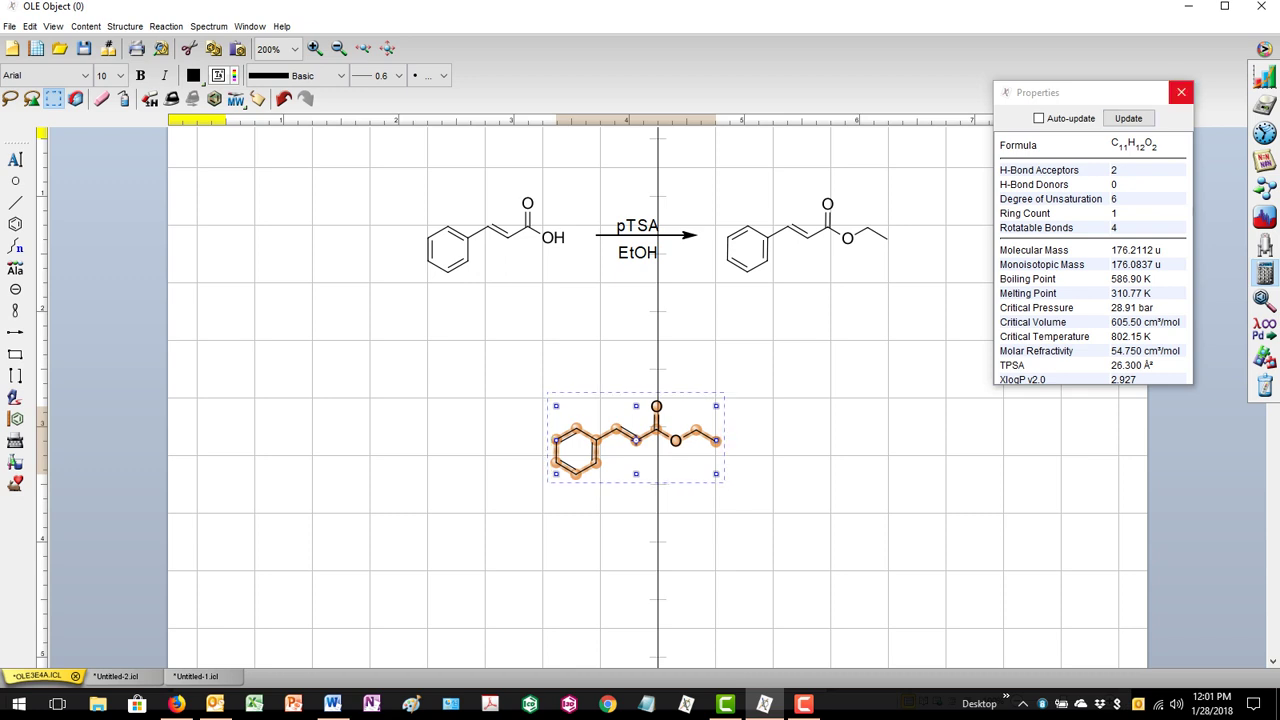
click(1181, 92)
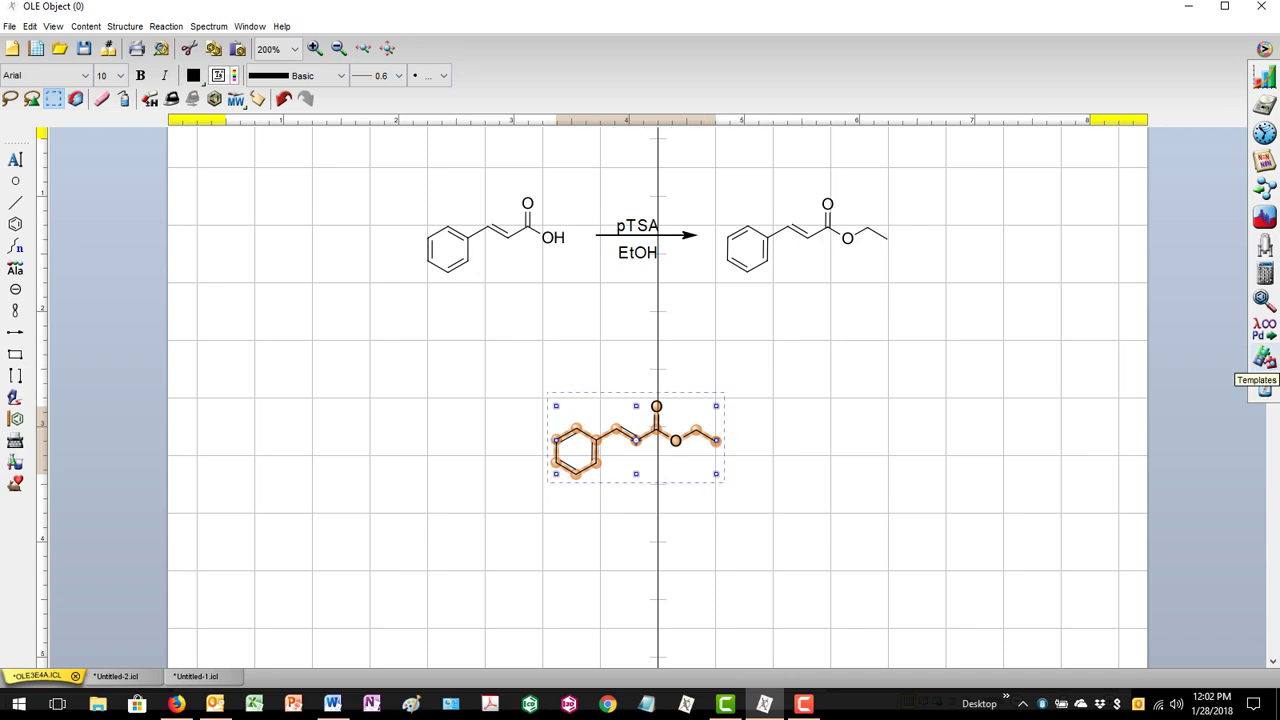
- Place the Bornane template from the Cyclic Terpenes group on the page, right of the ester copy and below the reaction product
click(1264, 358)
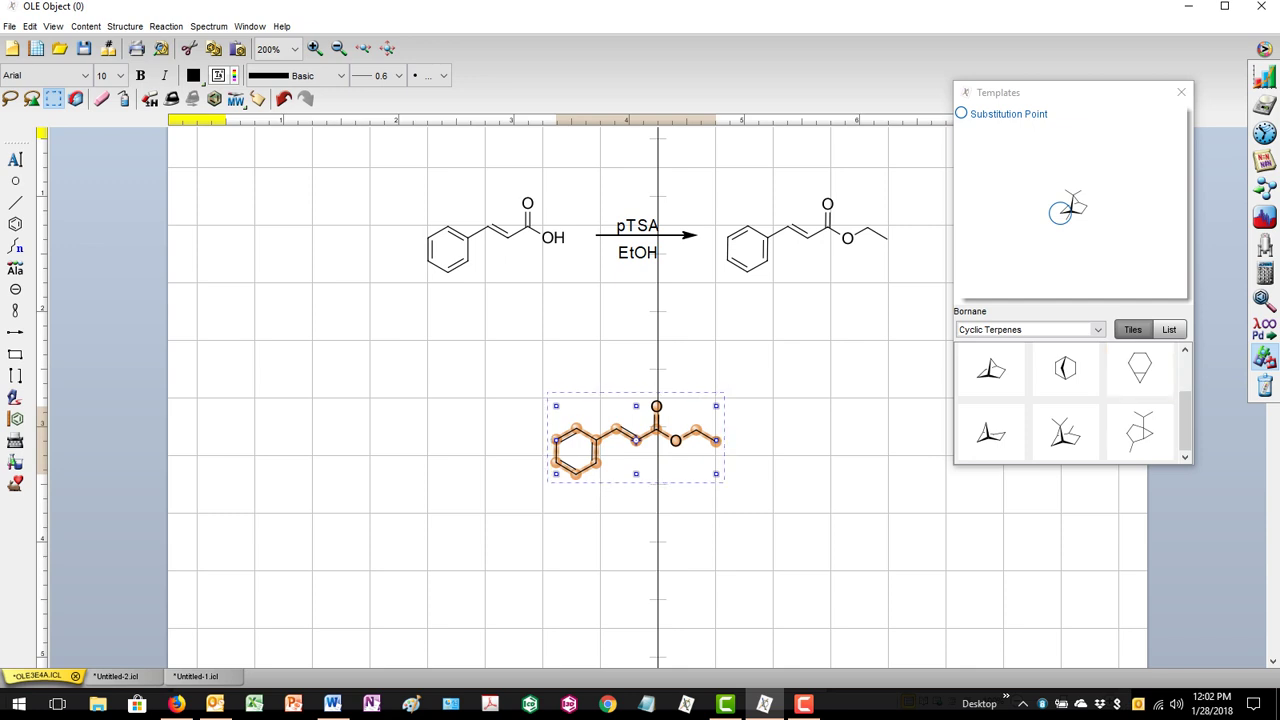
drag(1185, 420, 1185, 384)
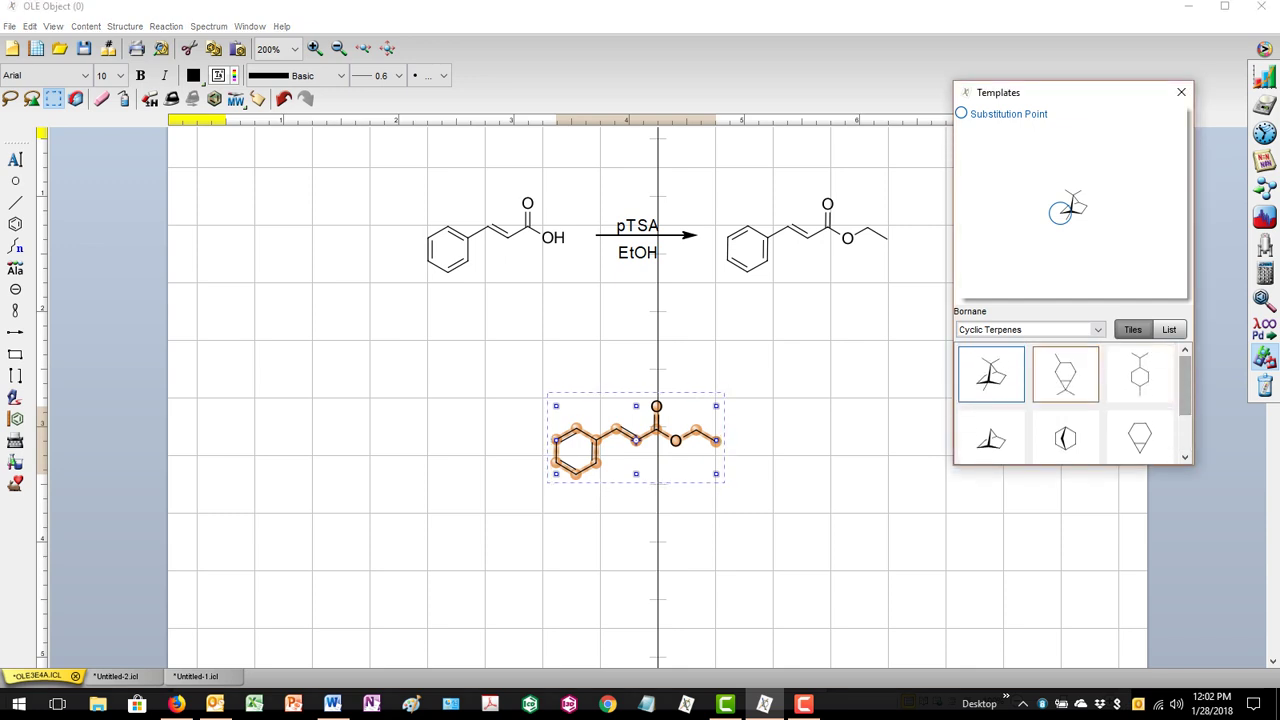
click(991, 375)
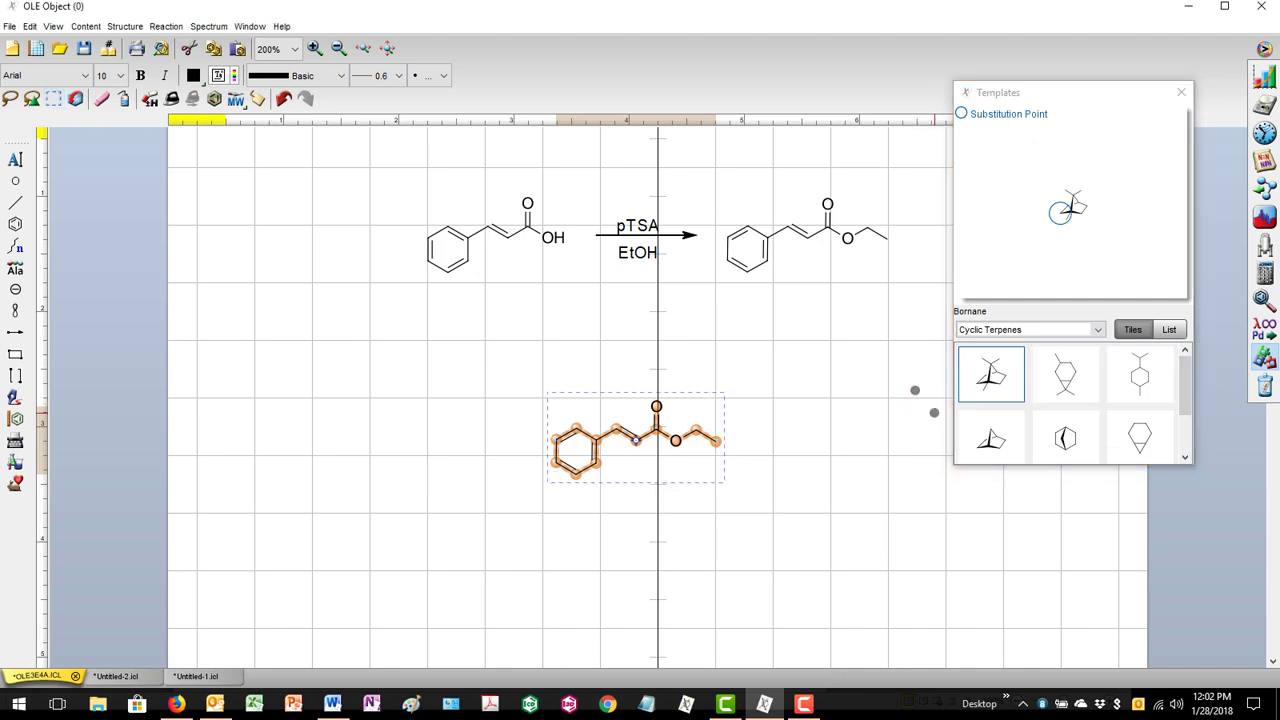
drag(889, 423, 940, 356)
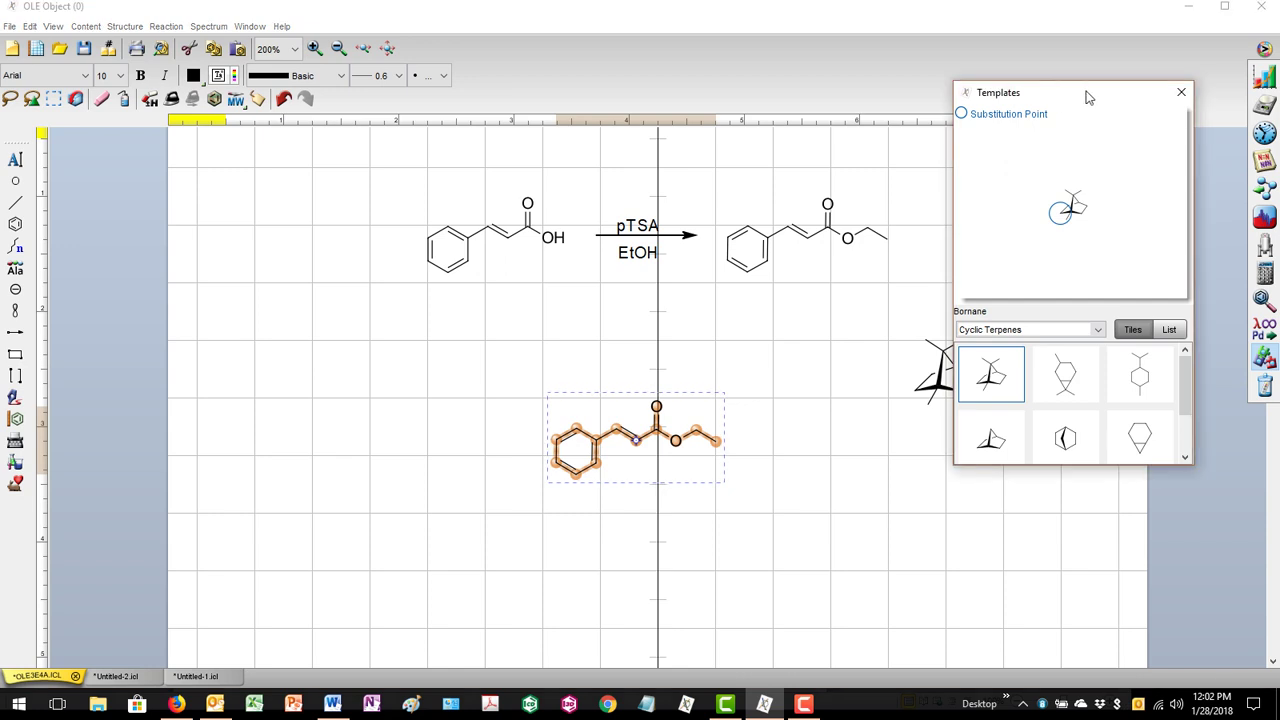
drag(1092, 92, 1140, 79)
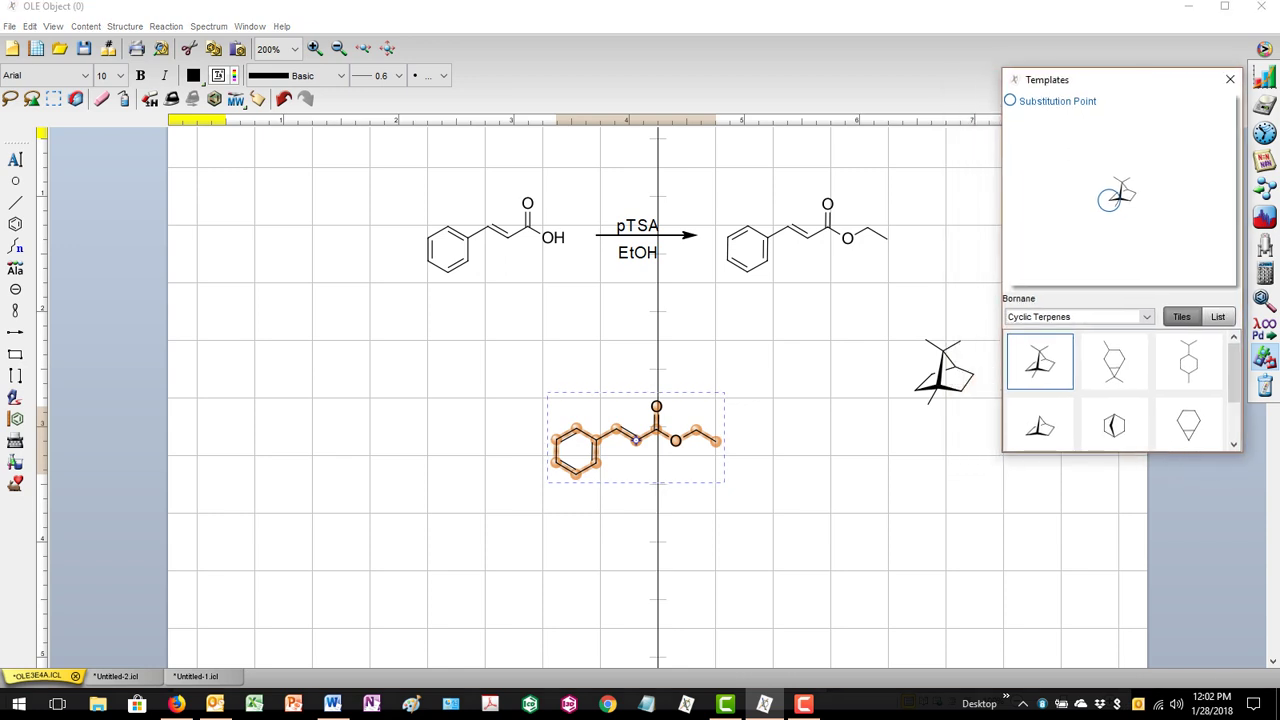
- Look through the available template categories, from amino acids to vitamins, and close the template collection
click(1147, 317)
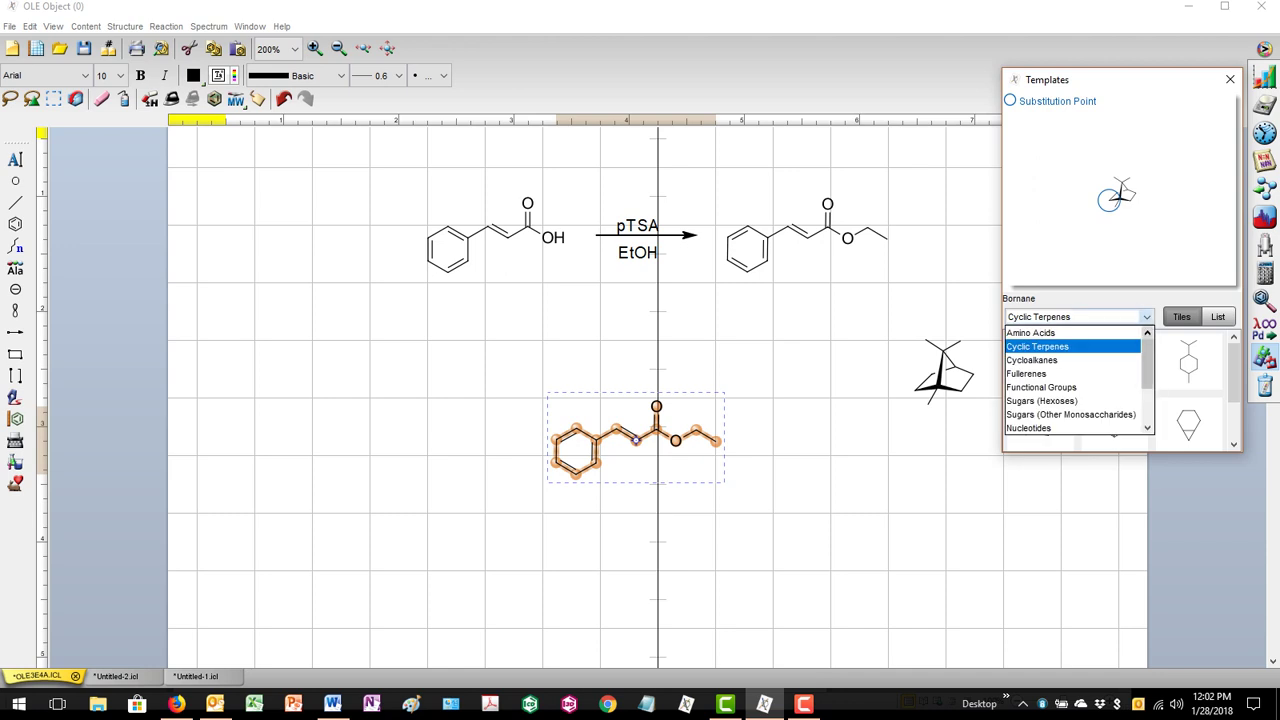
scroll(1080, 359, down, 2)
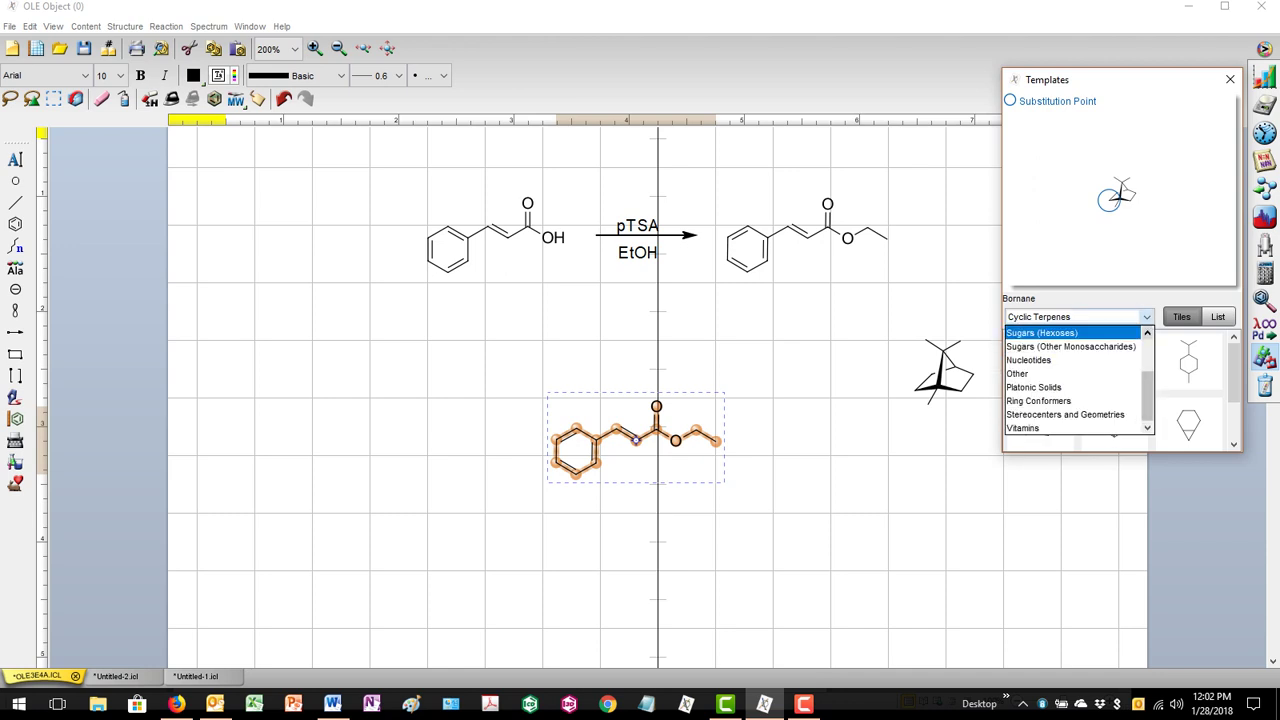
click(1230, 79)
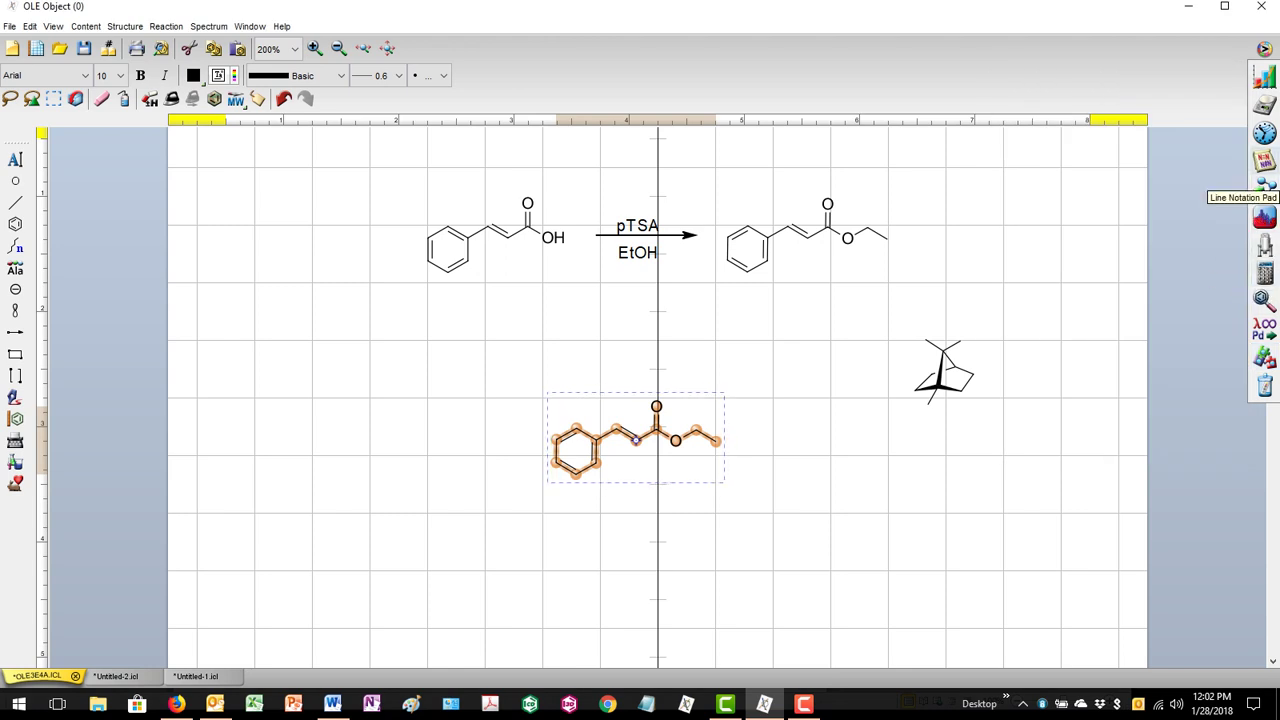
- Clear the previous ethyl cinnamate search and its results from Molgrabber, and undo the stray placement on the page
click(1265, 188)
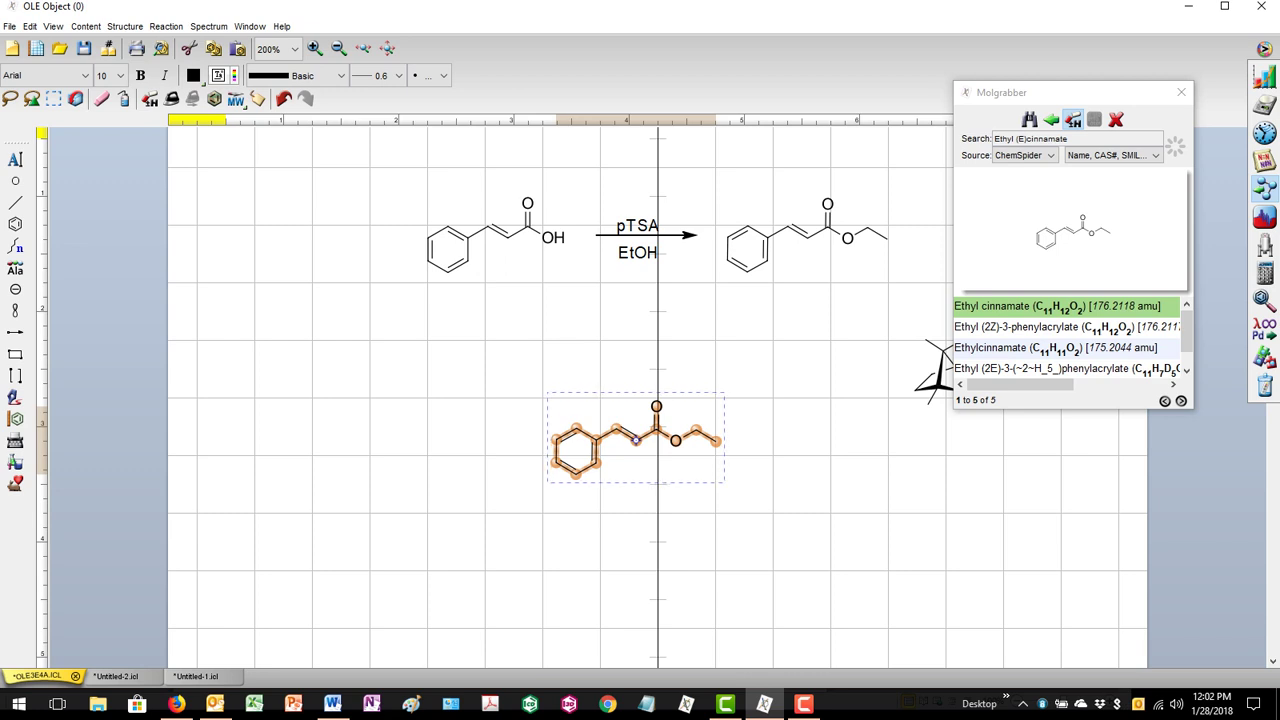
click(1076, 139)
drag(1074, 139, 915, 138)
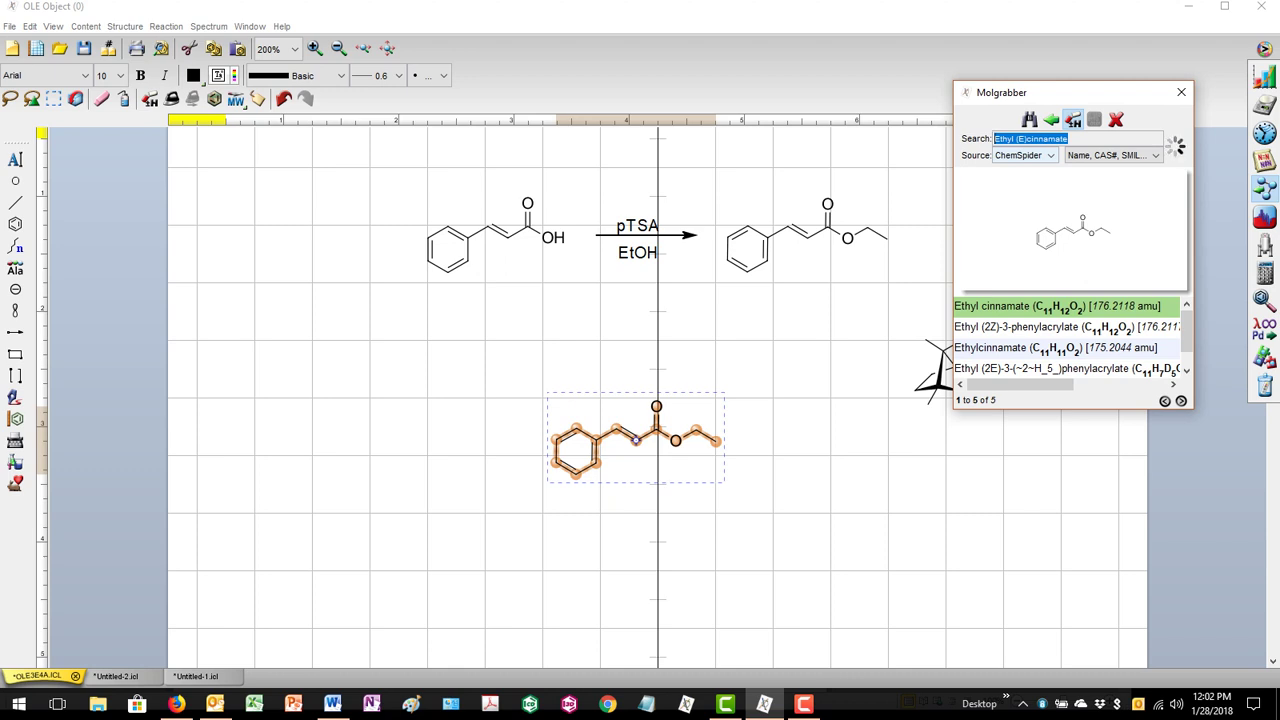
key(BackSpace)
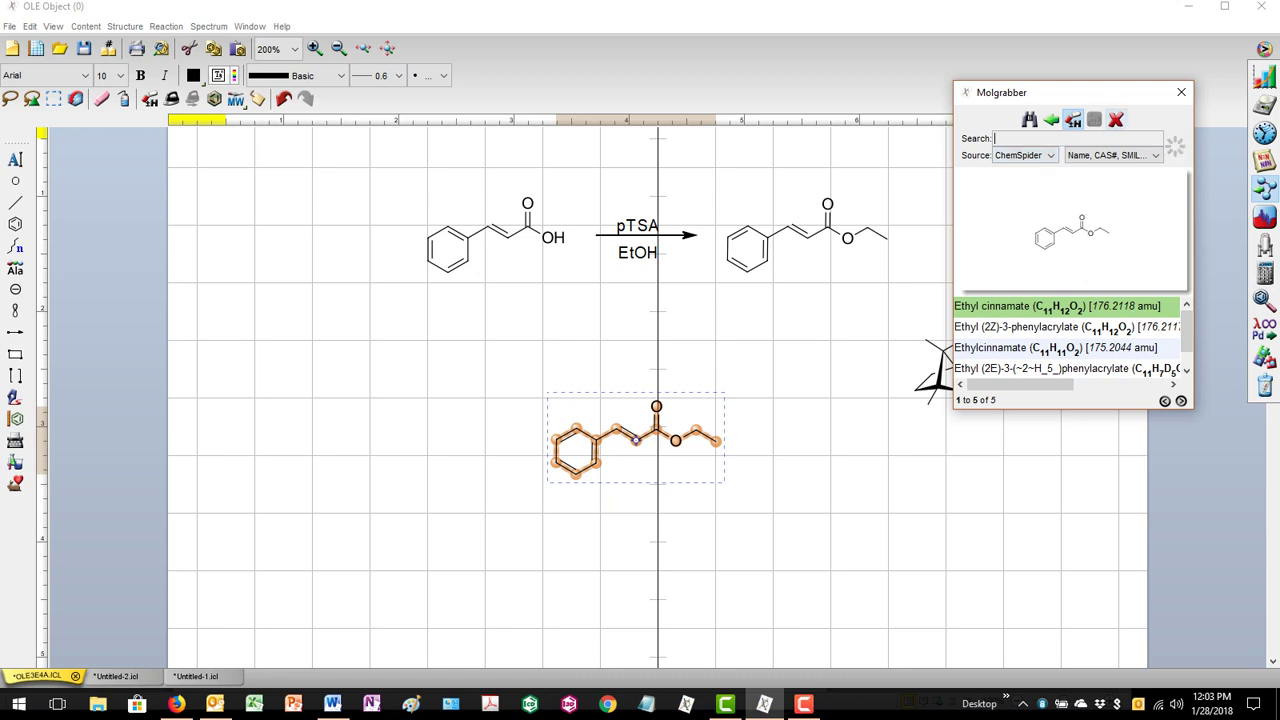
click(1116, 119)
click(1066, 148)
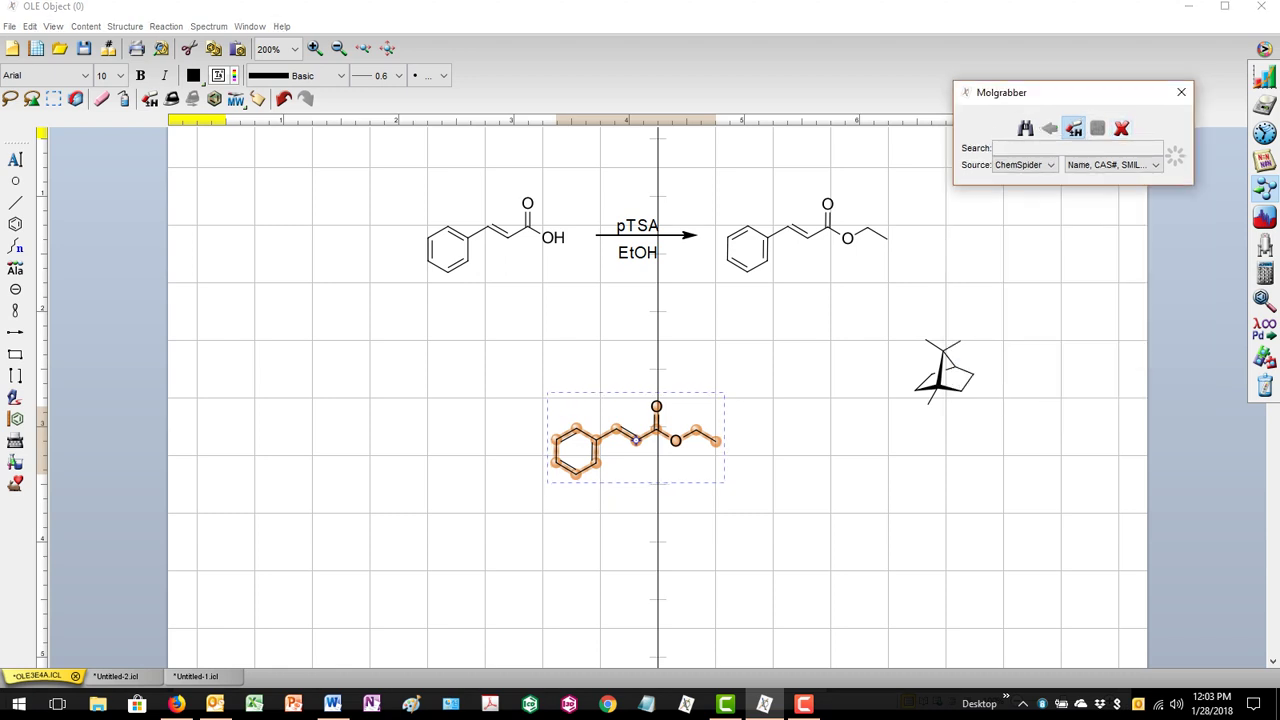
click(820, 336)
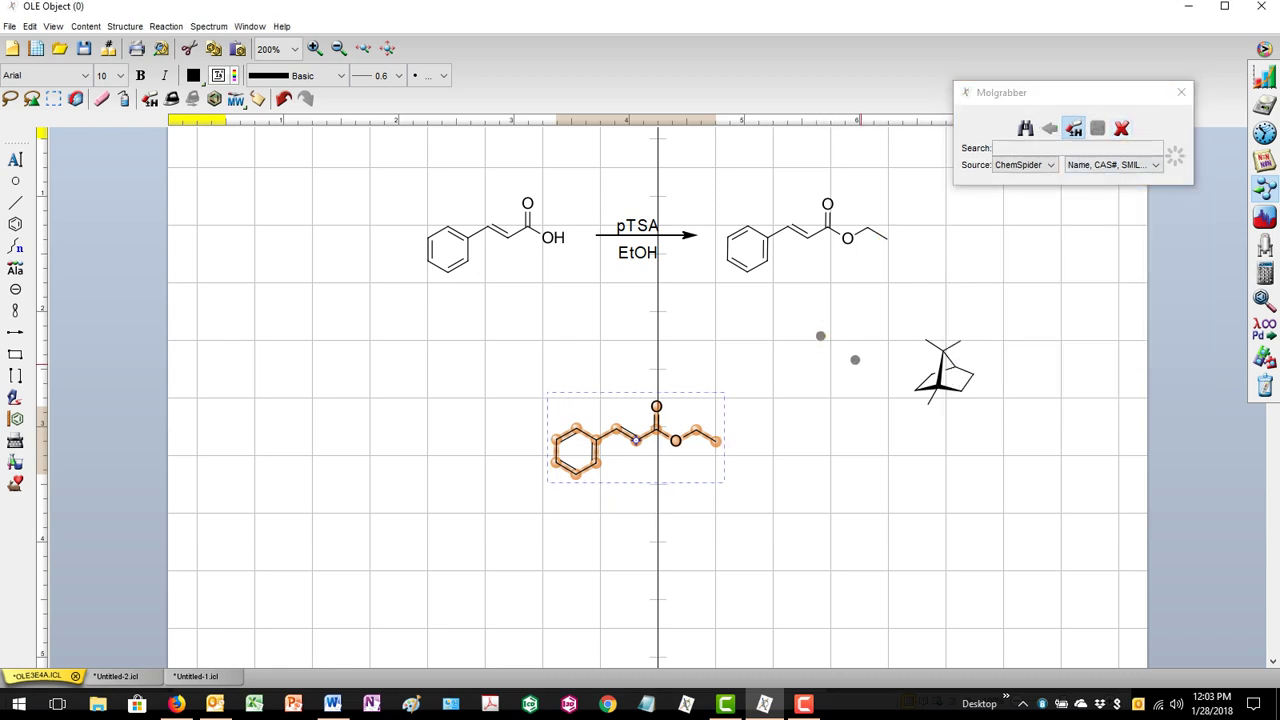
key(ctrl+z)
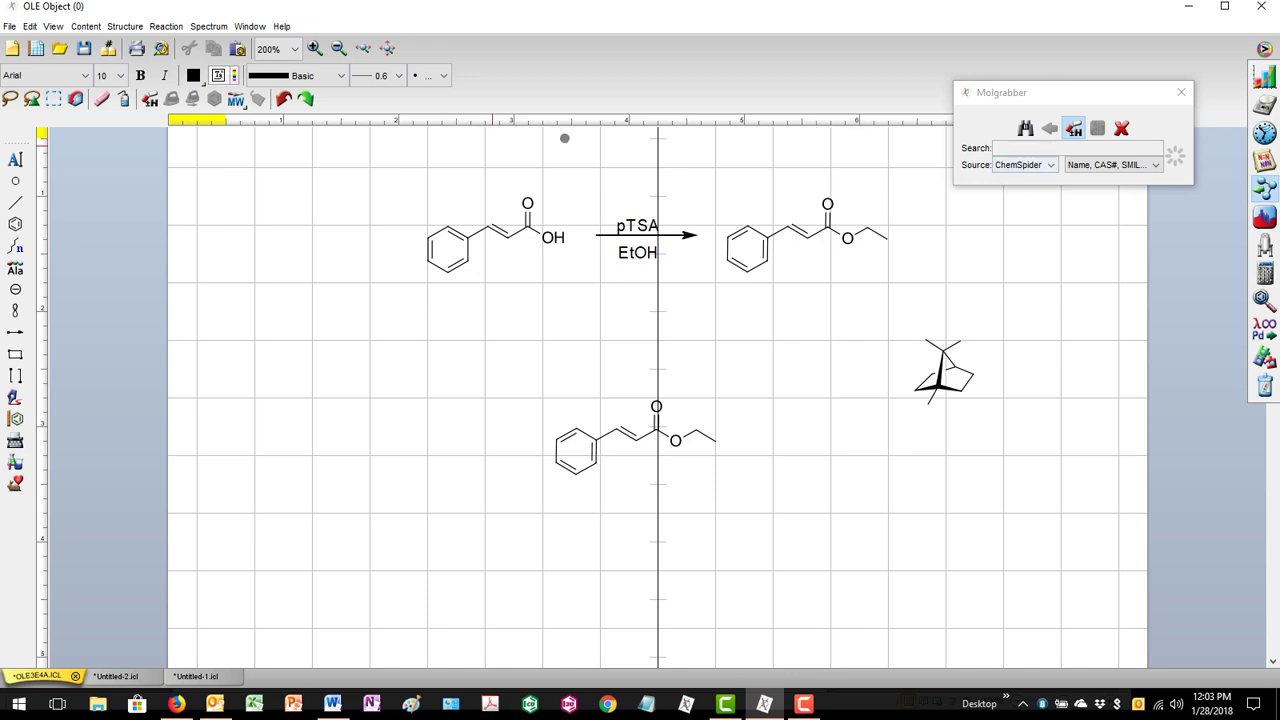
- Generate the IUPAC name of the placed bornane structure and copy the name
click(54, 99)
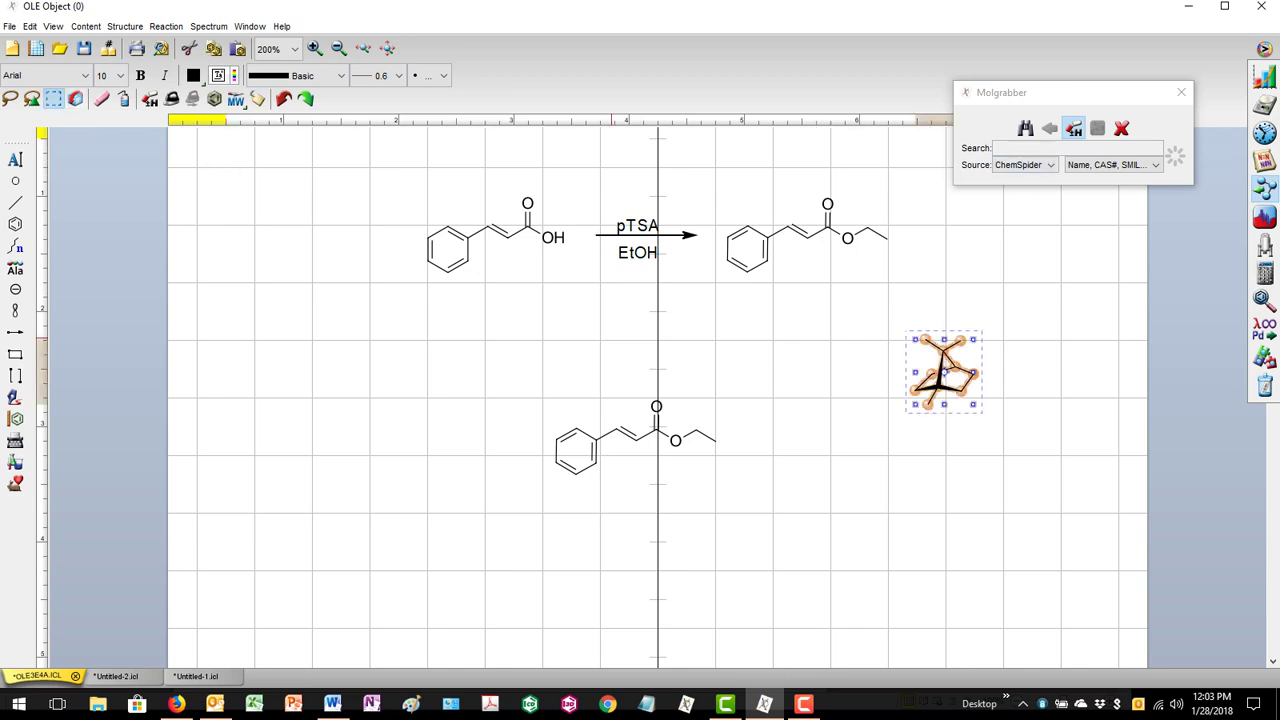
right_click(940, 370)
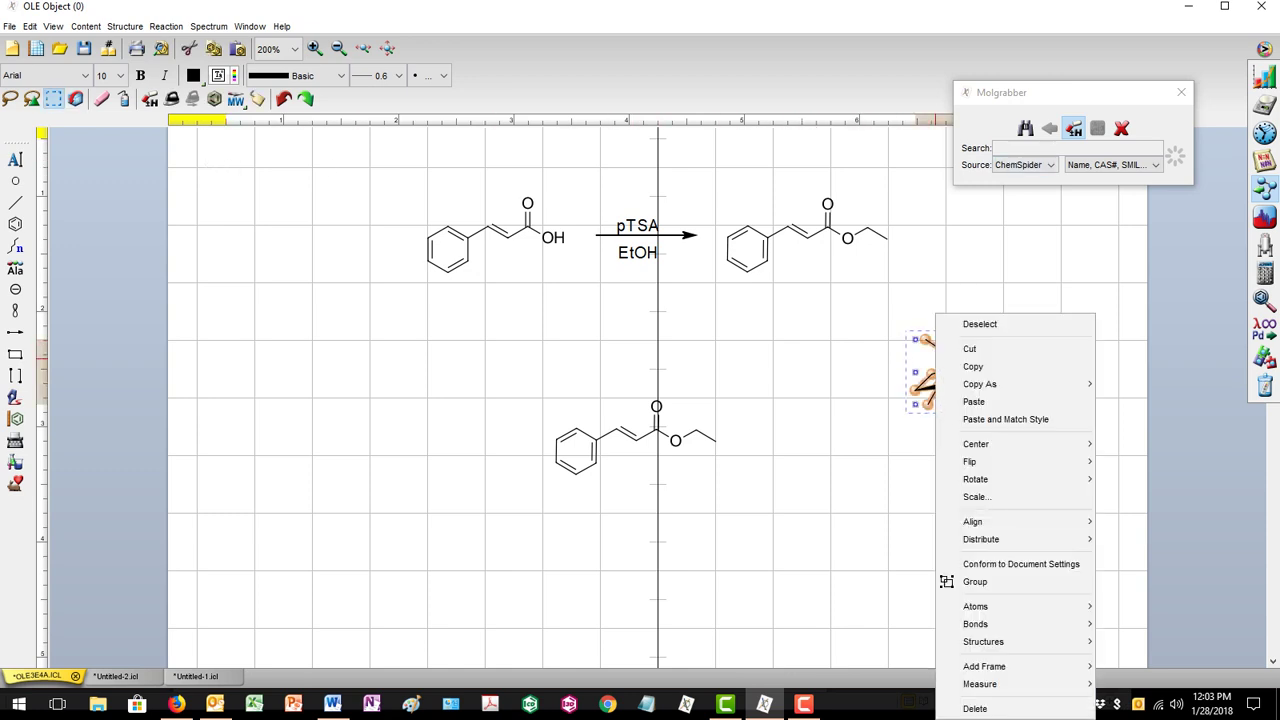
mouse_move(990, 461)
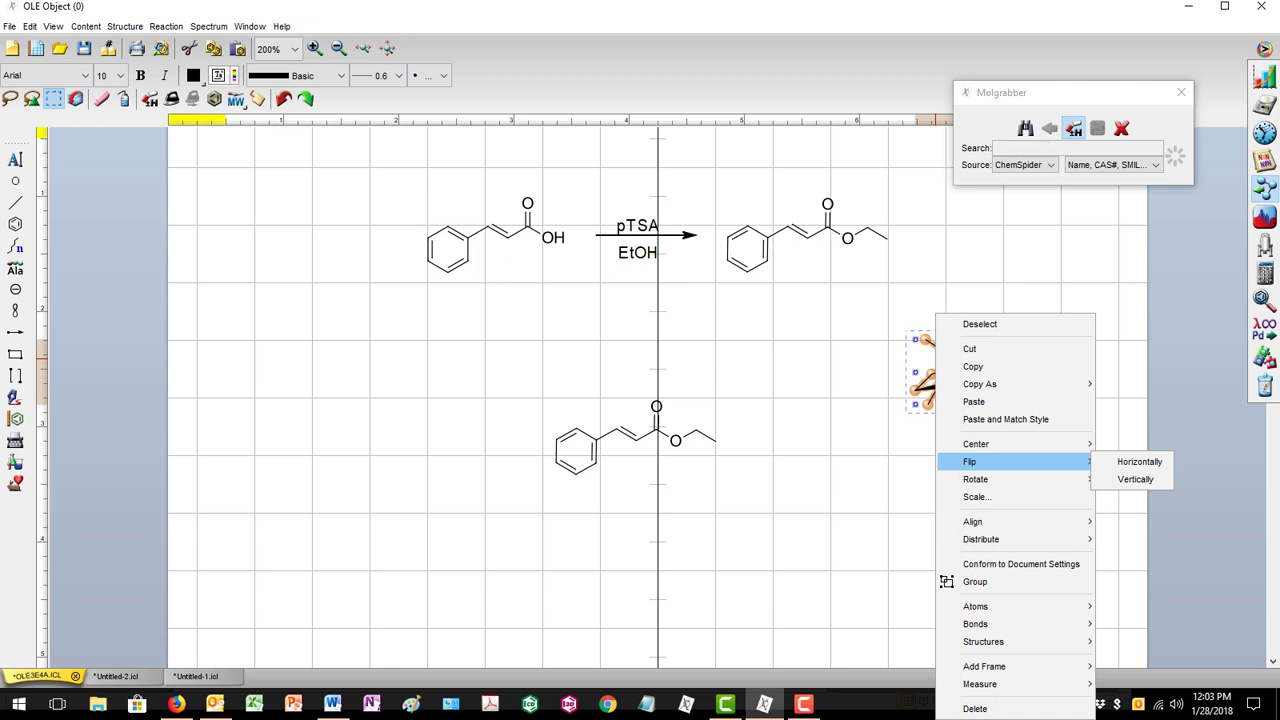
click(208, 26)
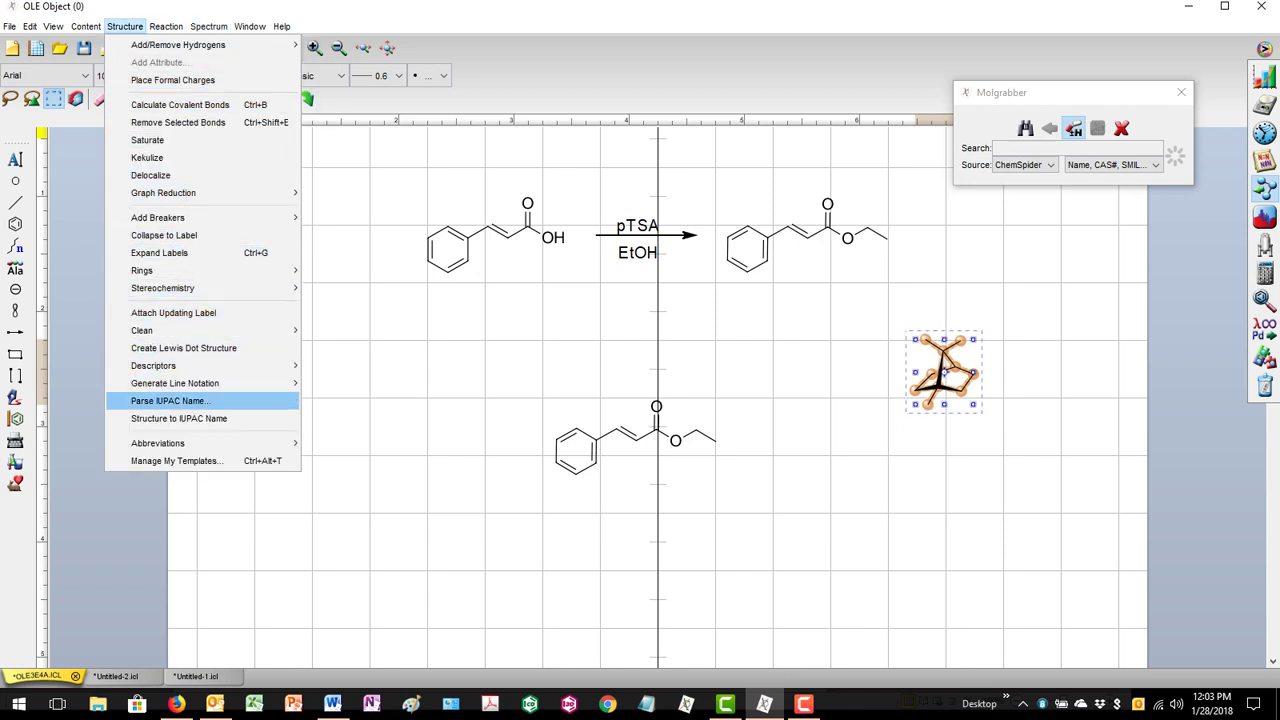
click(179, 419)
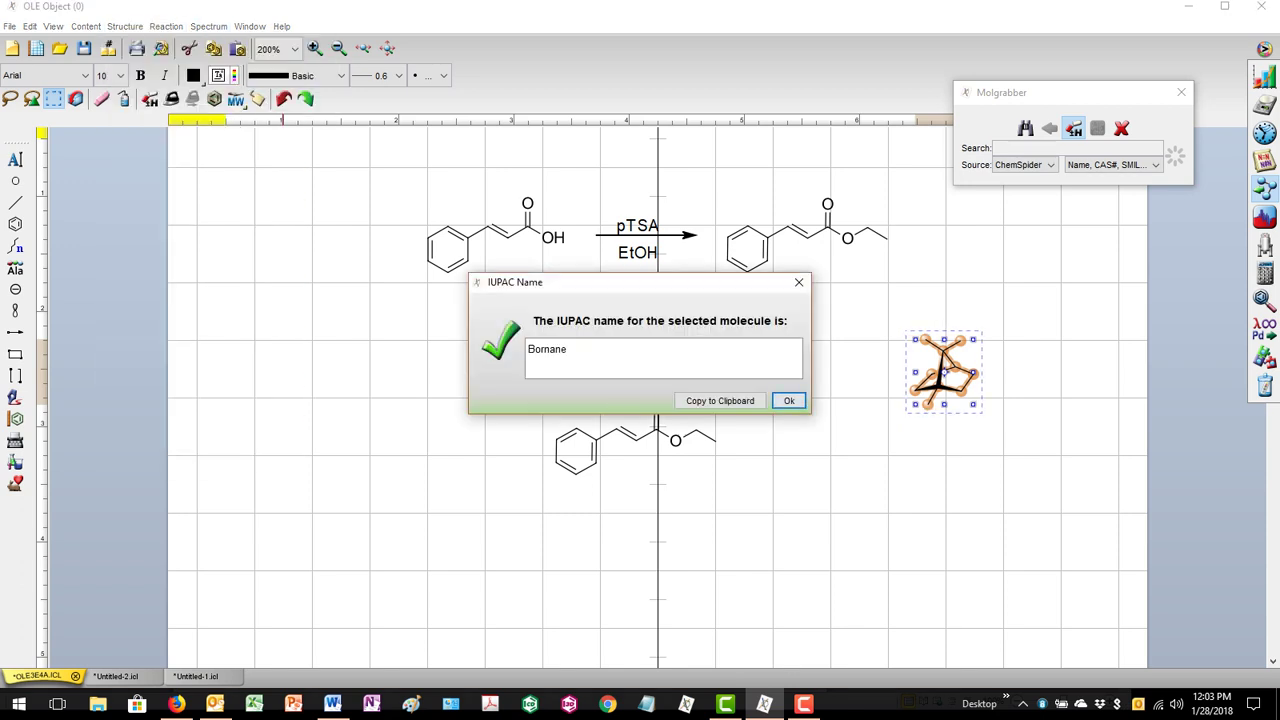
drag(568, 349, 528, 349)
key(ctrl+c)
click(789, 401)
- Search ChemSpider for the copied name Bornane in Molgrabber and place the found structure below the bornane template
click(1030, 148)
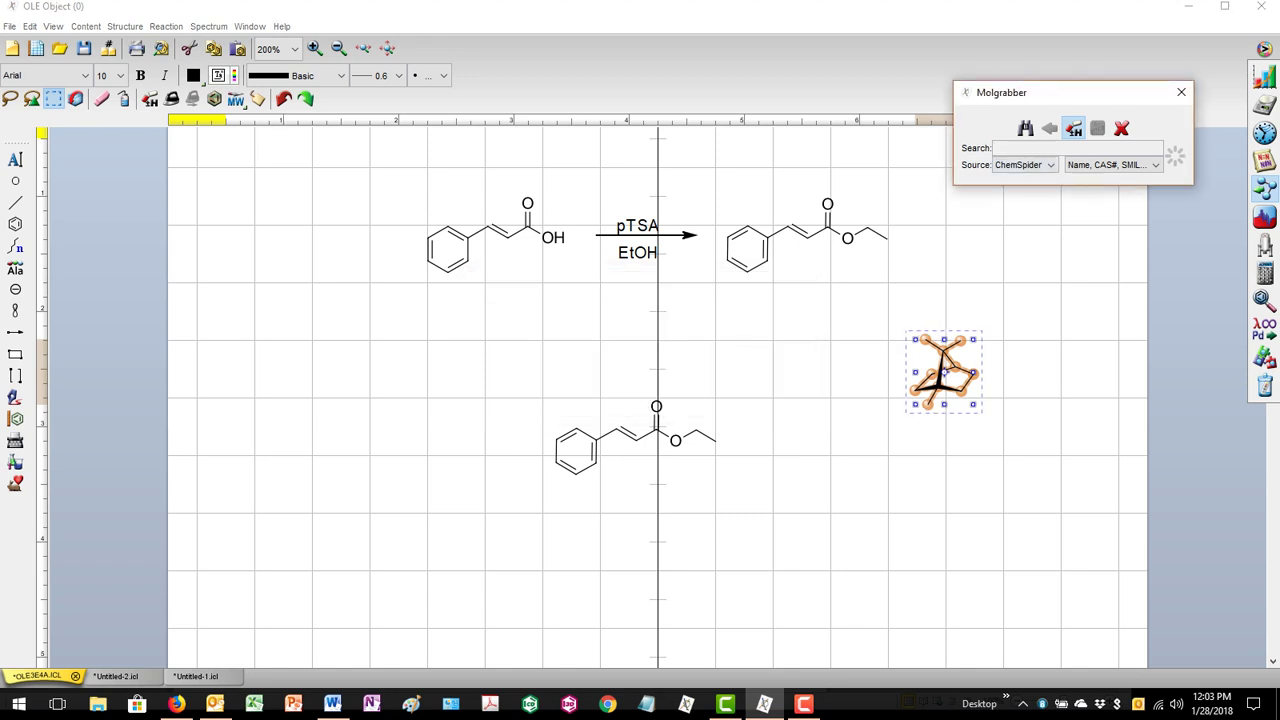
key(ctrl+v)
key(Return)
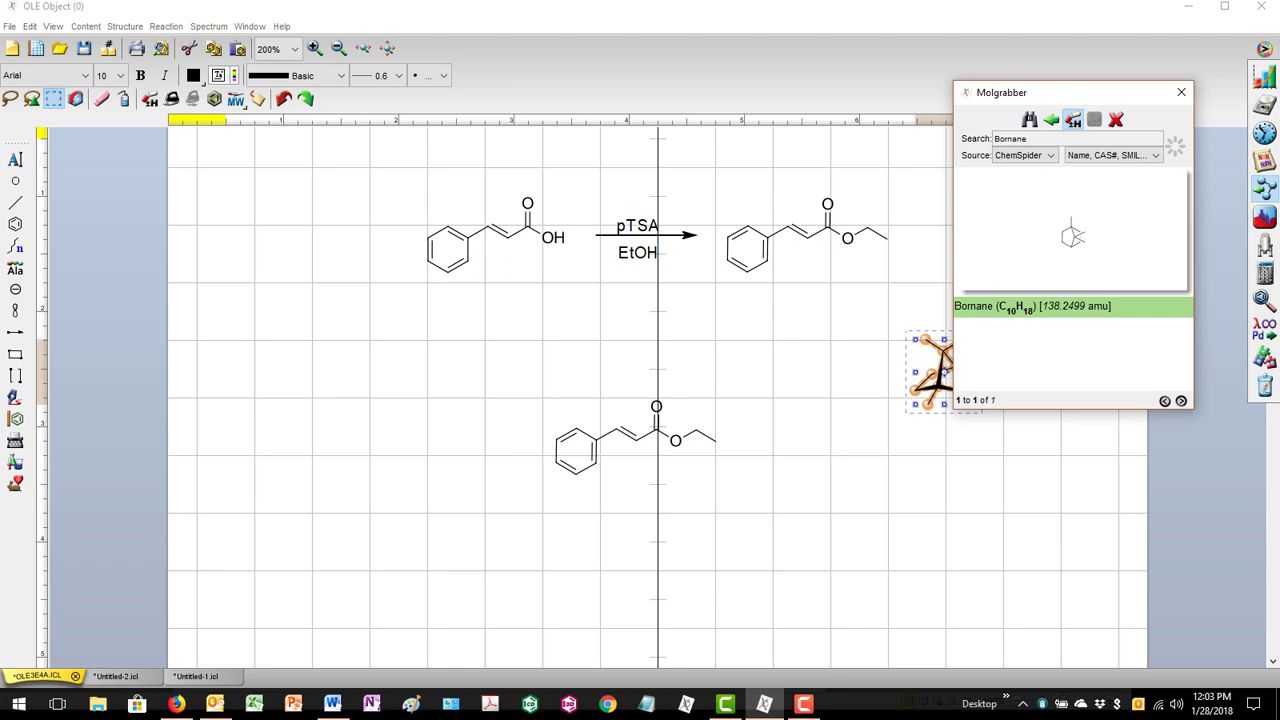
click(857, 537)
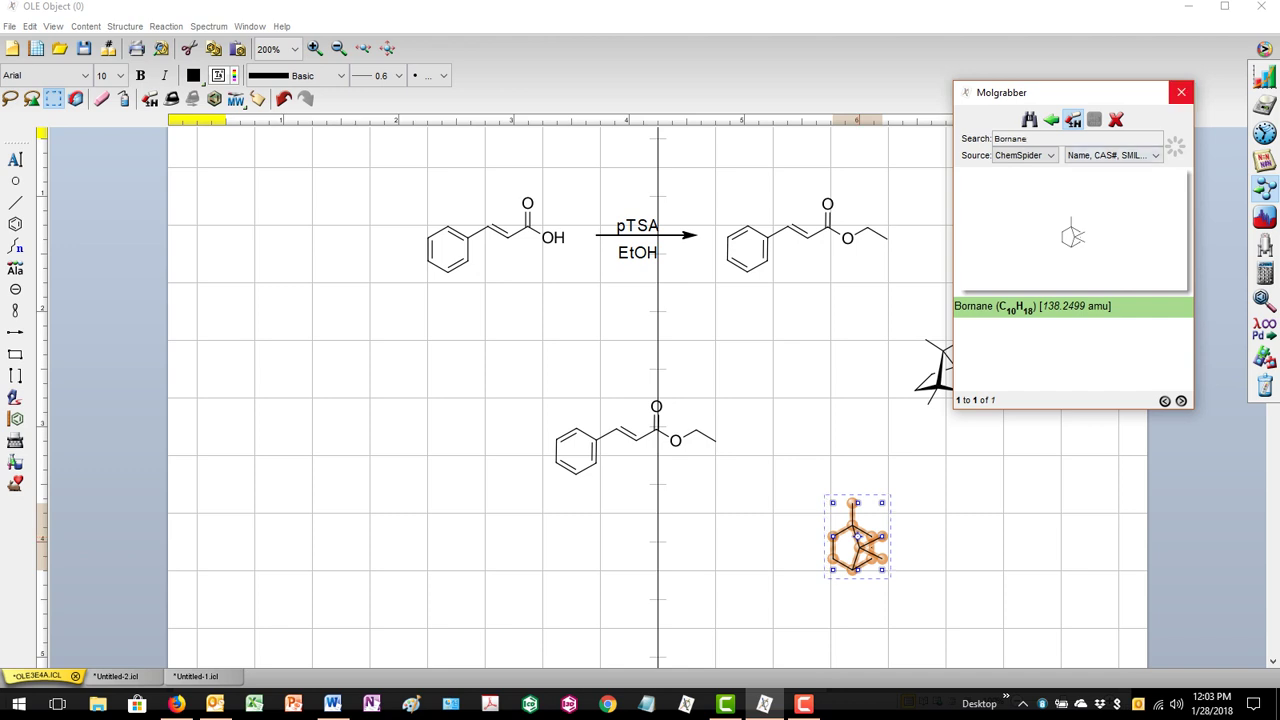
- Set the Molgrabber source to PubChem, close Molgrabber and hide the widgets
click(1023, 155)
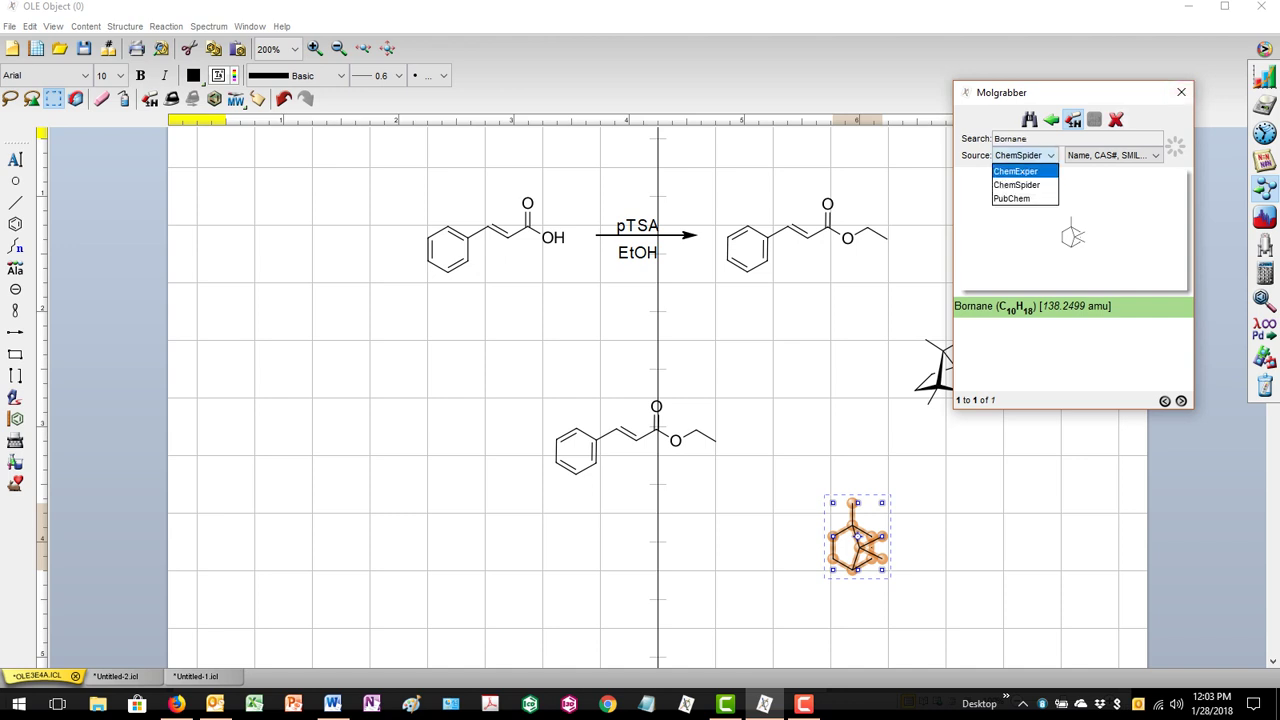
click(1013, 199)
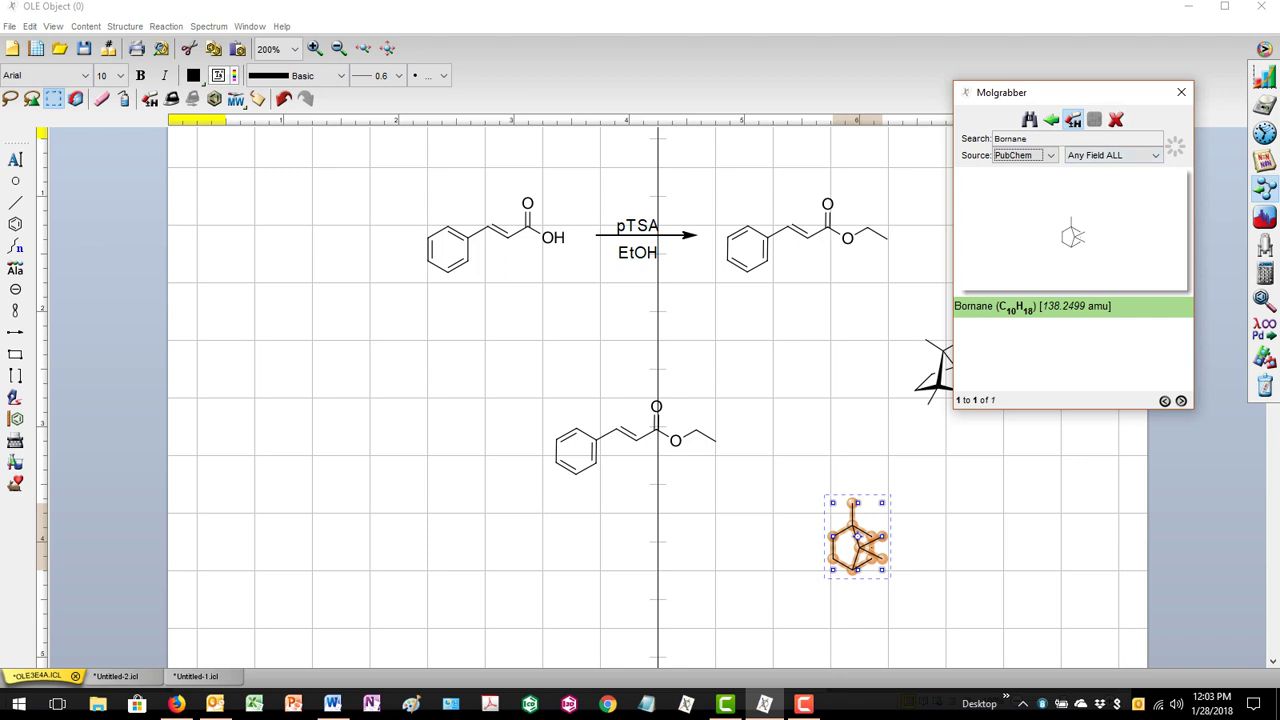
click(1181, 92)
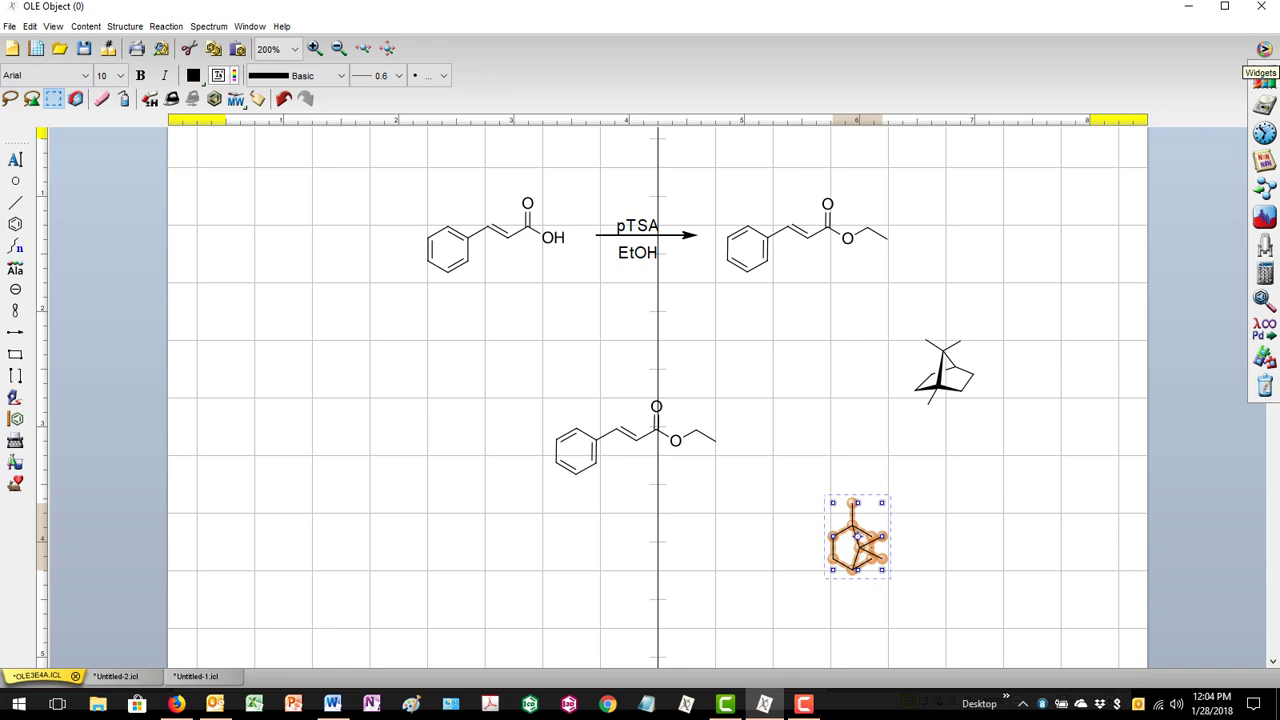
click(1265, 49)
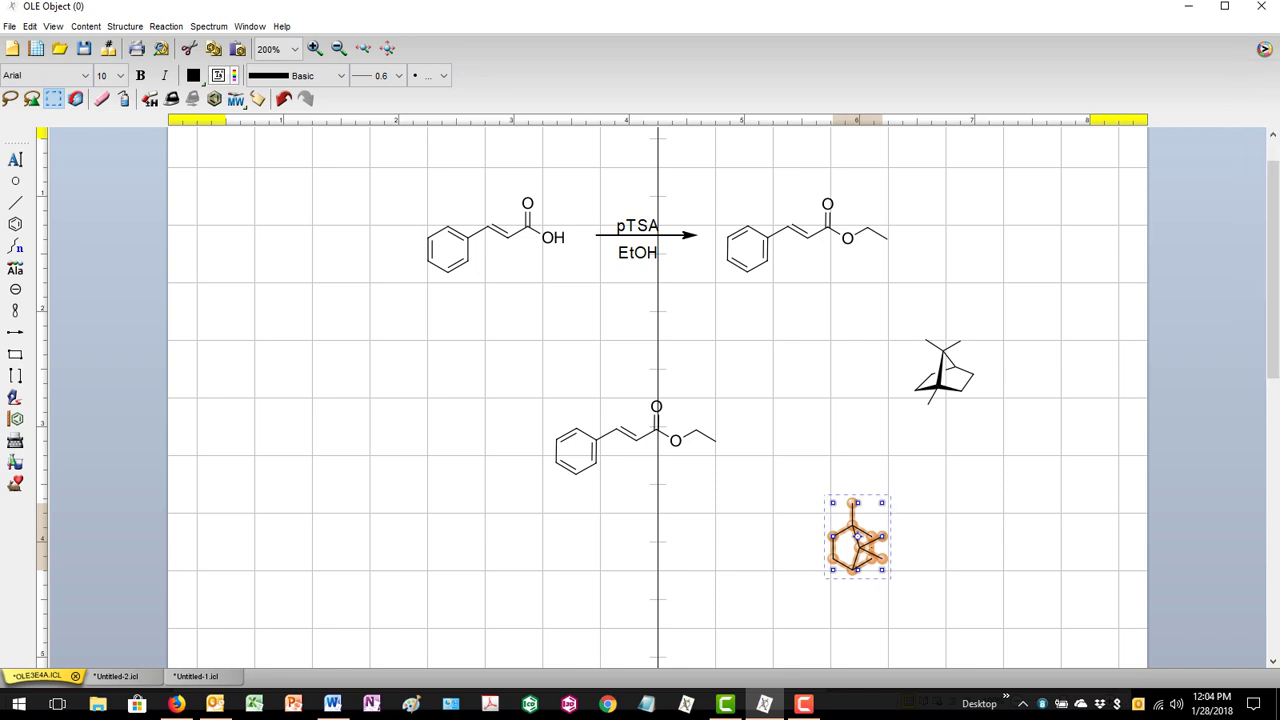